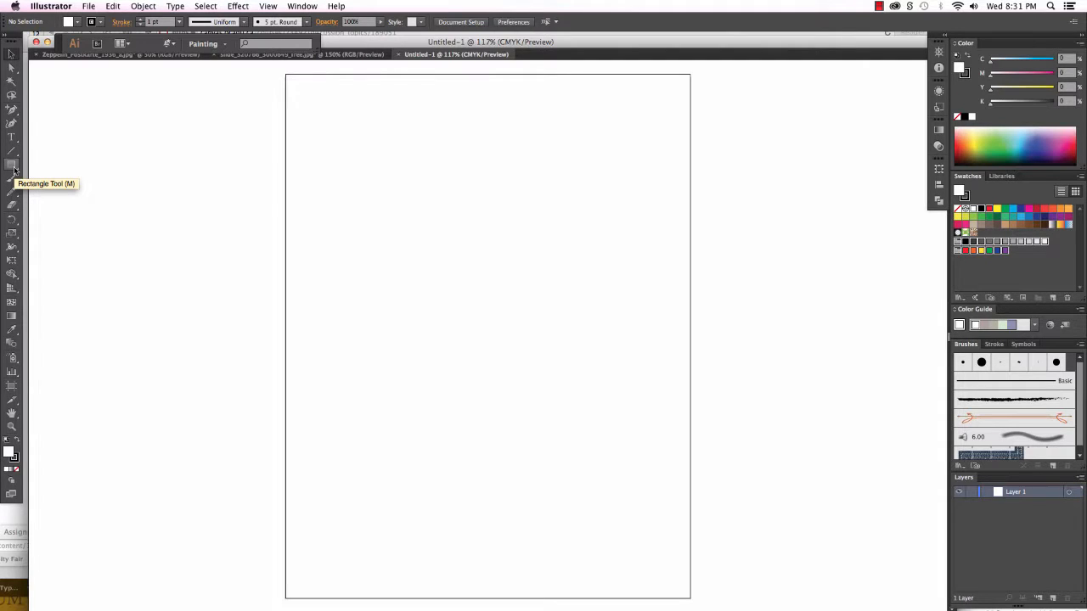
# Draw a circle about 4.81 in across in the artboard's upper half with the Ellipse tool and swap its fill and stroke colours
pyautogui.click(12, 165)
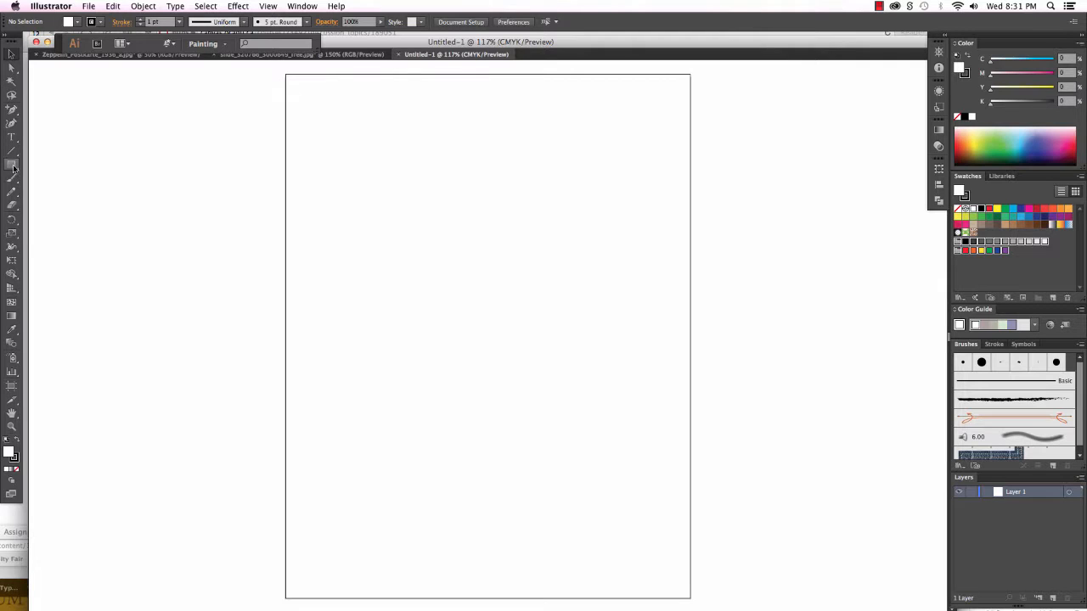
pyautogui.click(13, 166)
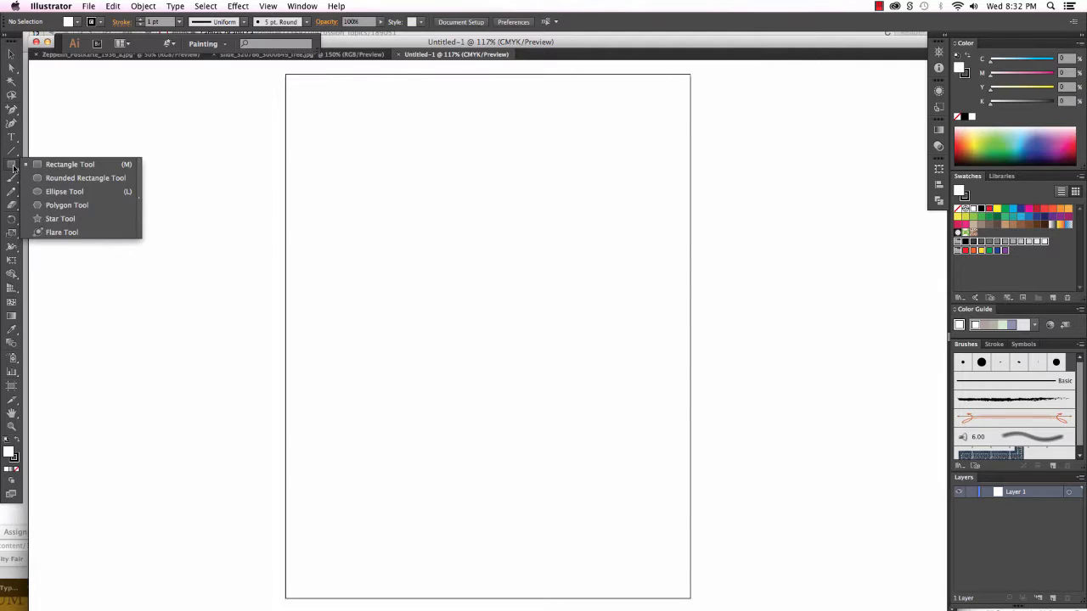
pyautogui.click(57, 192)
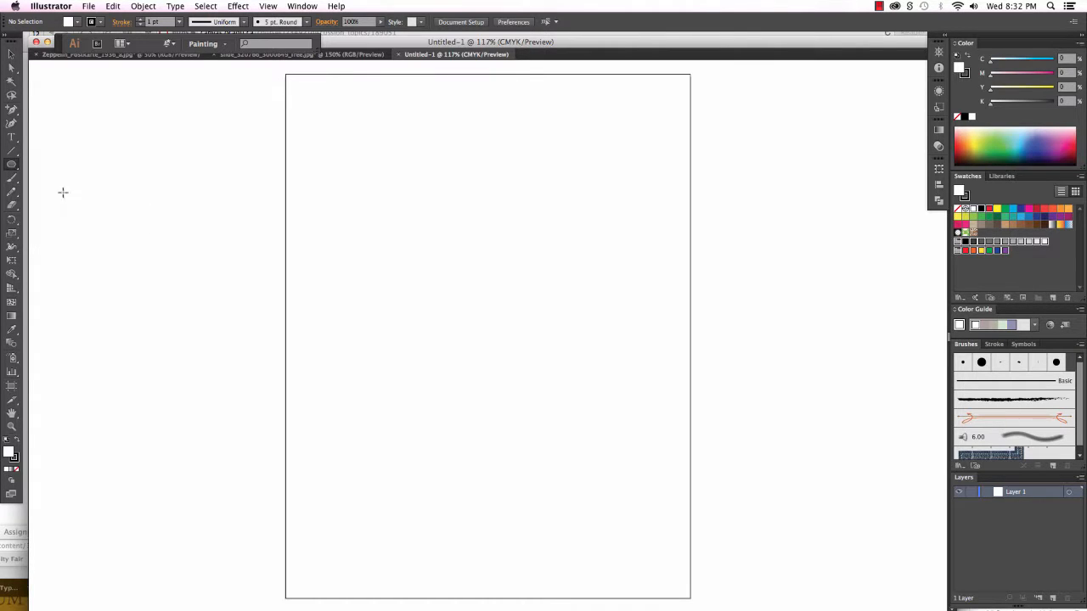
pyautogui.moveTo(393, 172); pyautogui.dragTo(610, 400)
pyautogui.press('shift')
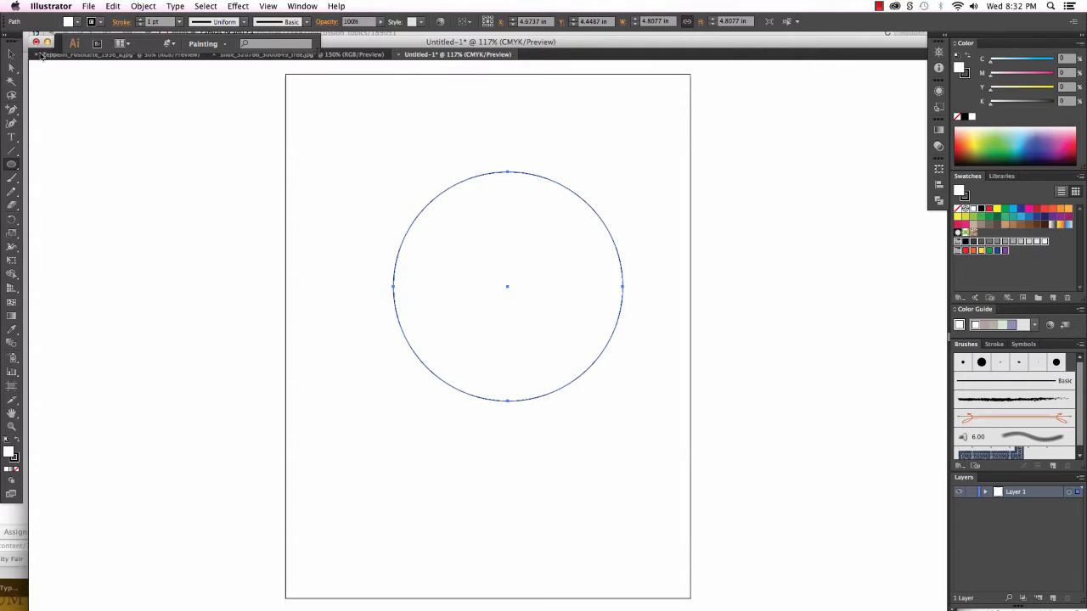
pyautogui.moveTo(14, 38); pyautogui.dragTo(207, 83)
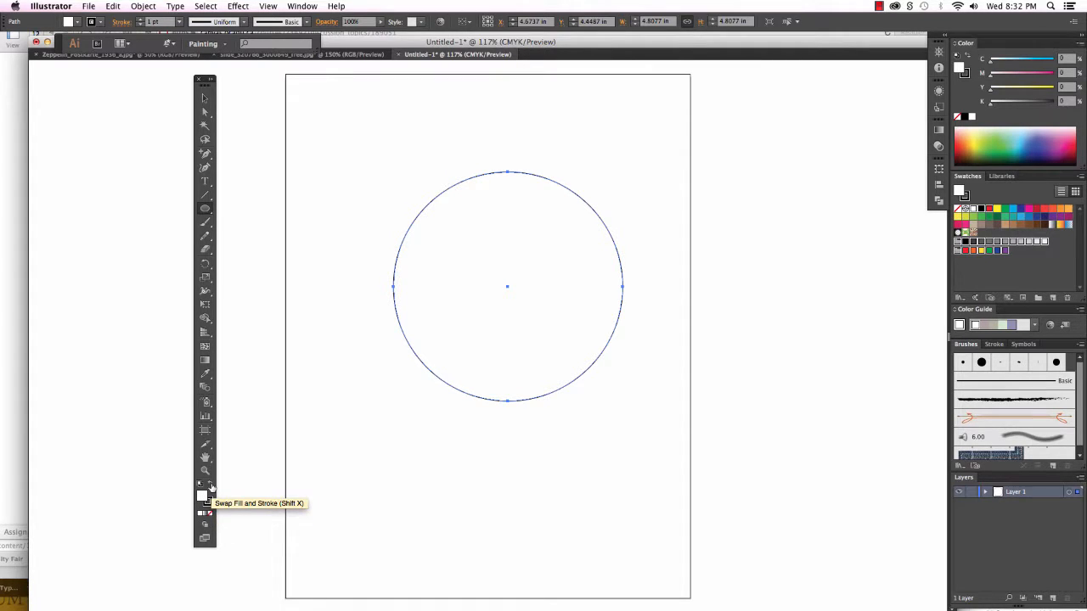
pyautogui.click(211, 486)
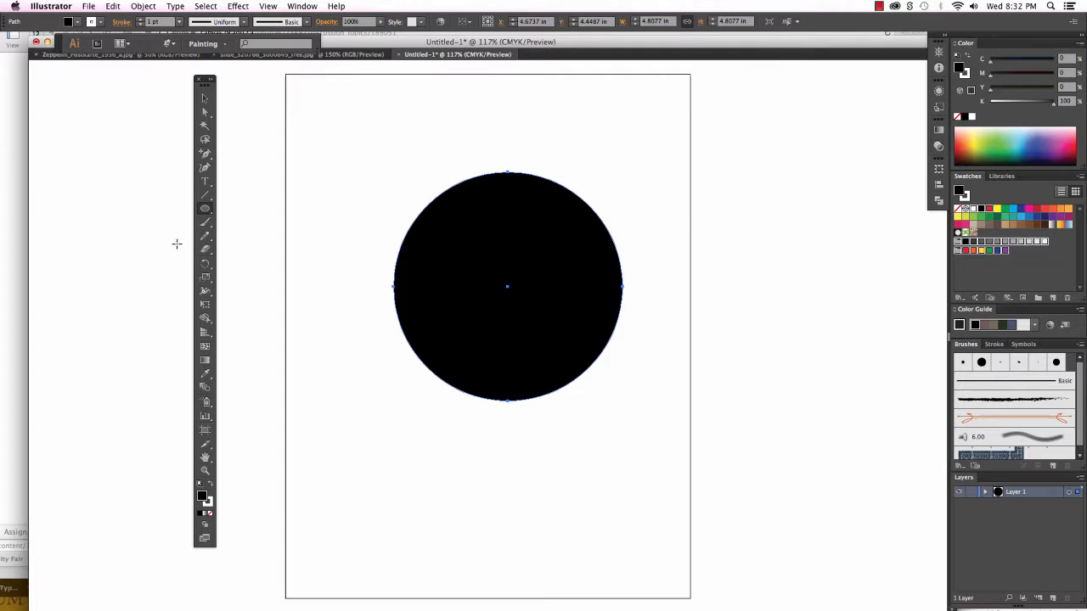
# Draw a wavy Pencil line about 9.42 in wide across the circle, extending past both edges, and expand Layer 1 to list its paths
pyautogui.click(208, 234)
pyautogui.moveTo(311, 310)
pyautogui.mouseDown()
pyautogui.moveTo(355, 255)
pyautogui.moveTo(399, 226)
pyautogui.moveTo(504, 313)
pyautogui.moveTo(637, 245)
pyautogui.moveTo(721, 272)
pyautogui.moveTo(757, 330)
pyautogui.mouseUp()
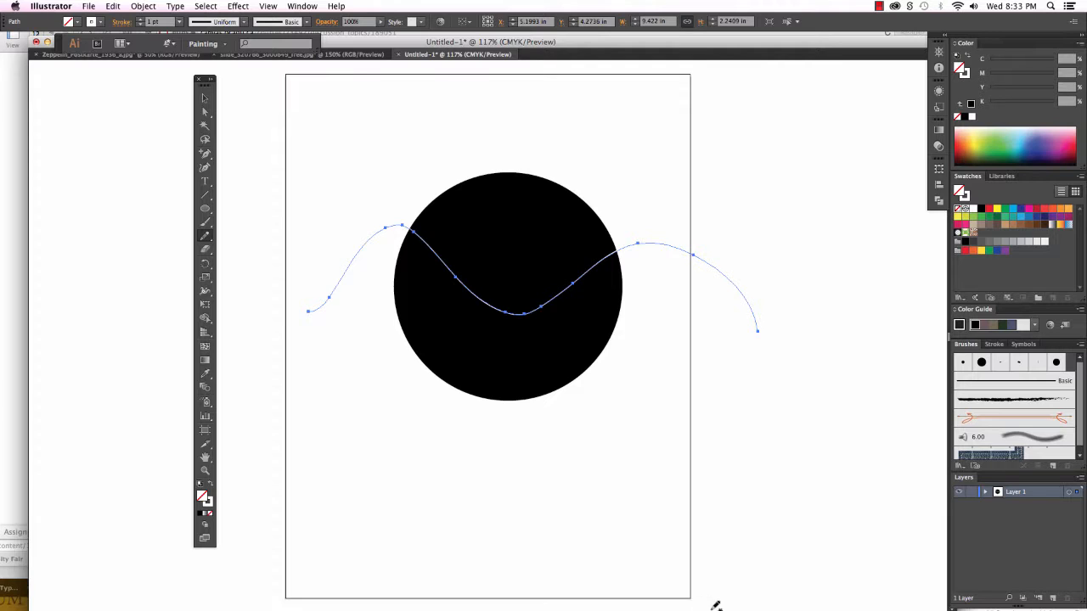
pyautogui.moveTo(963, 480); pyautogui.dragTo(767, 89)
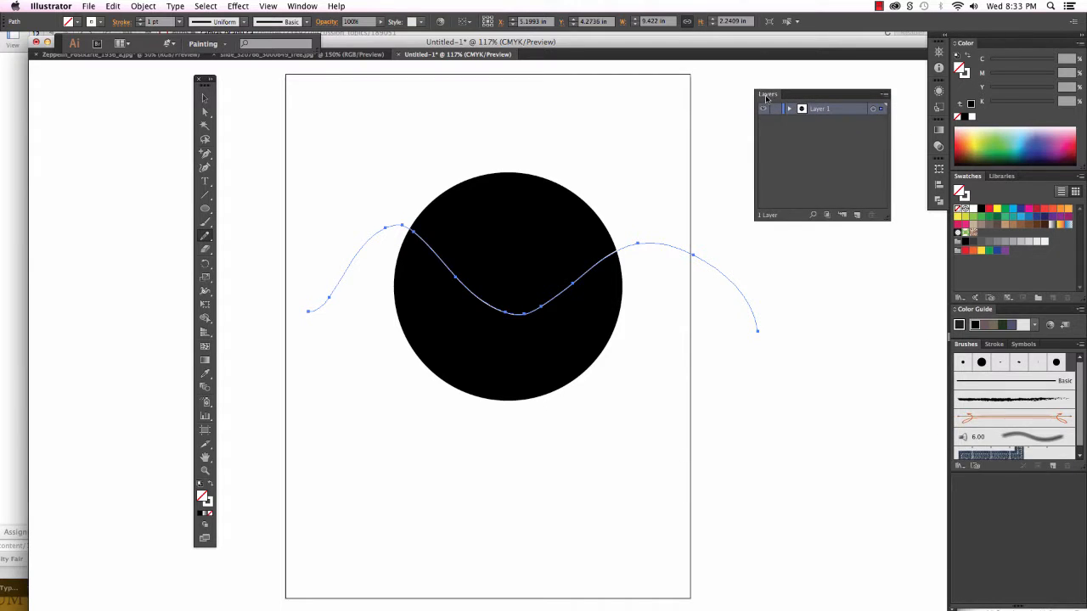
pyautogui.click(789, 109)
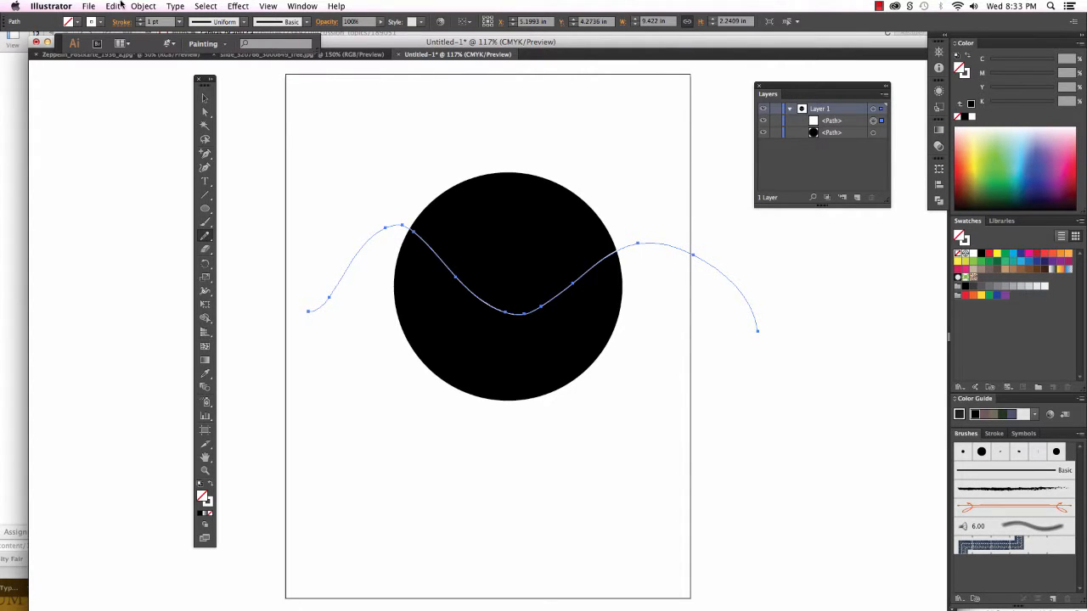
# Split the black circle along the selected wavy line with Divide Objects Below and deselect the pieces
pyautogui.click(143, 7)
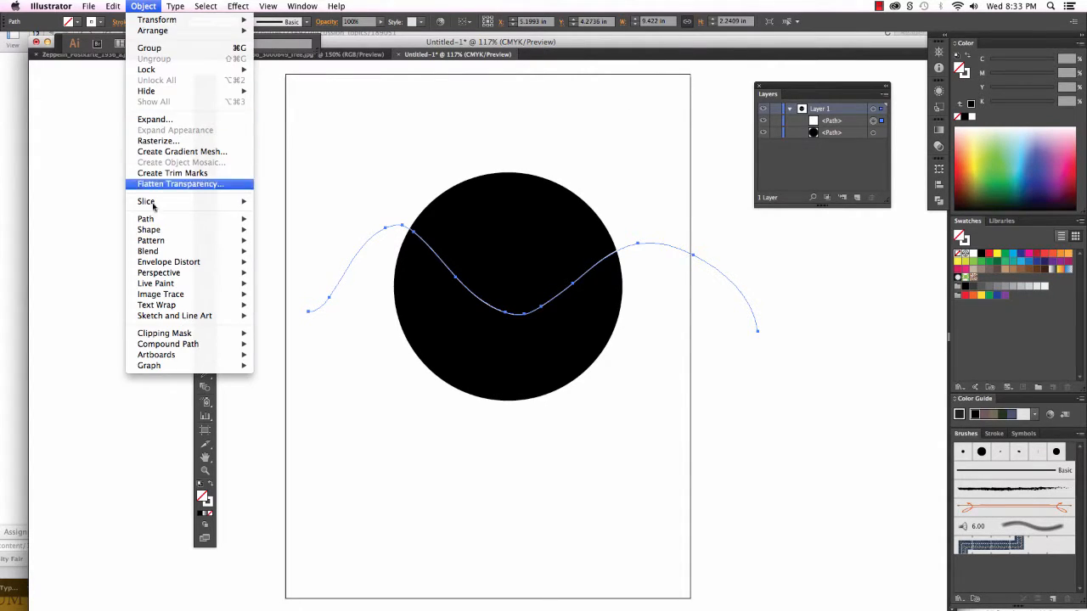
pyautogui.moveTo(158, 223)
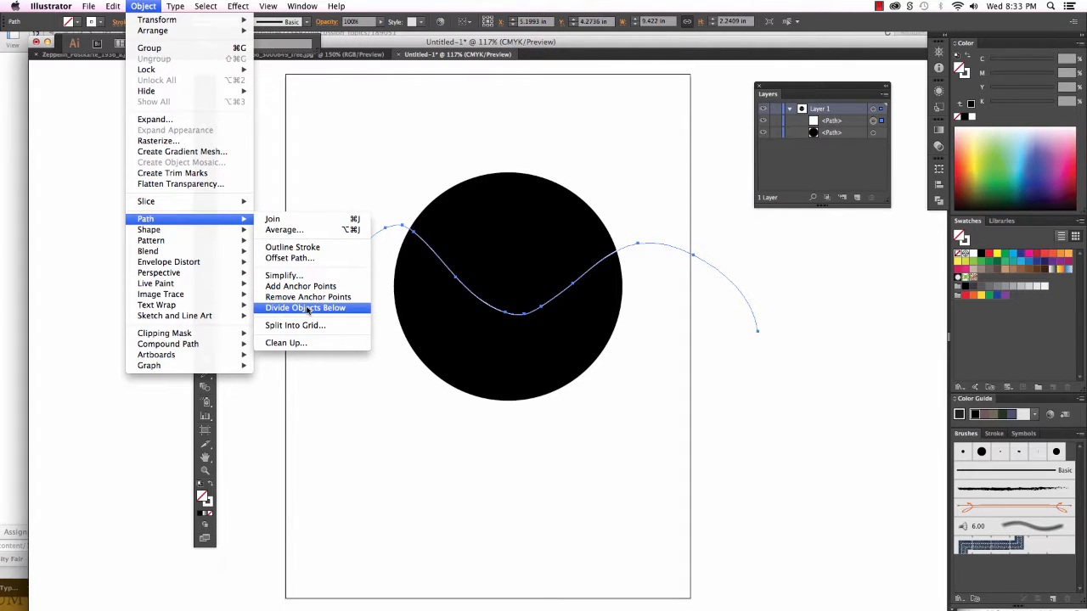
pyautogui.click(306, 308)
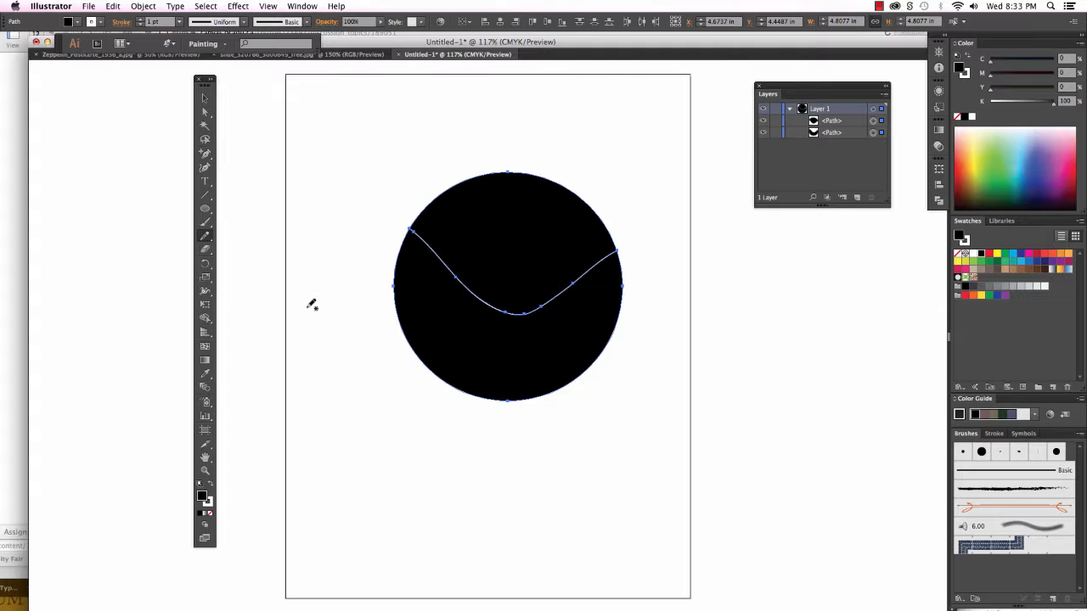
pyautogui.click(205, 99)
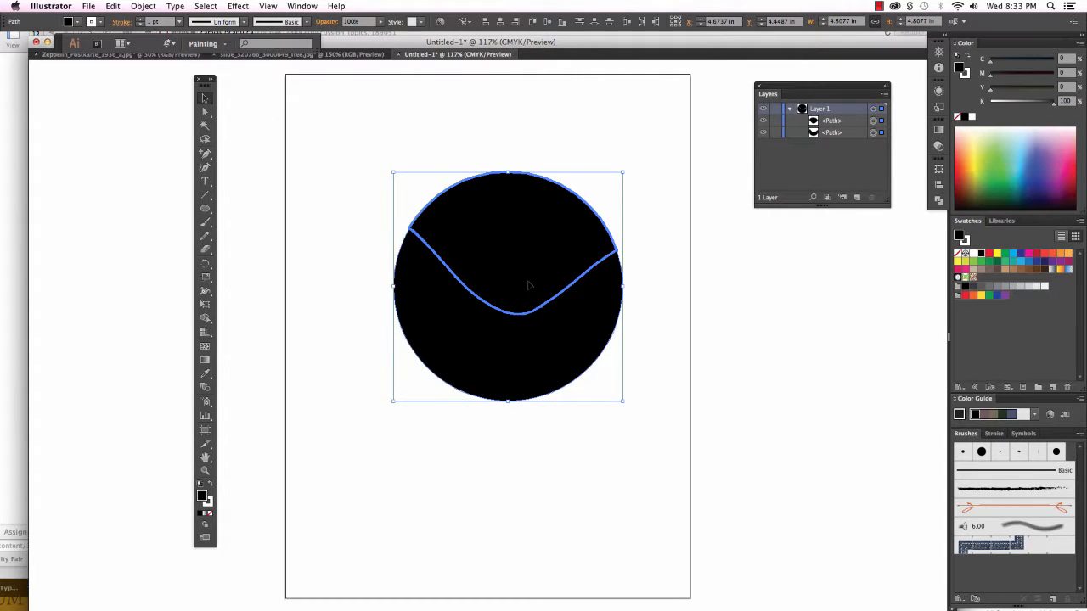
pyautogui.click(666, 368)
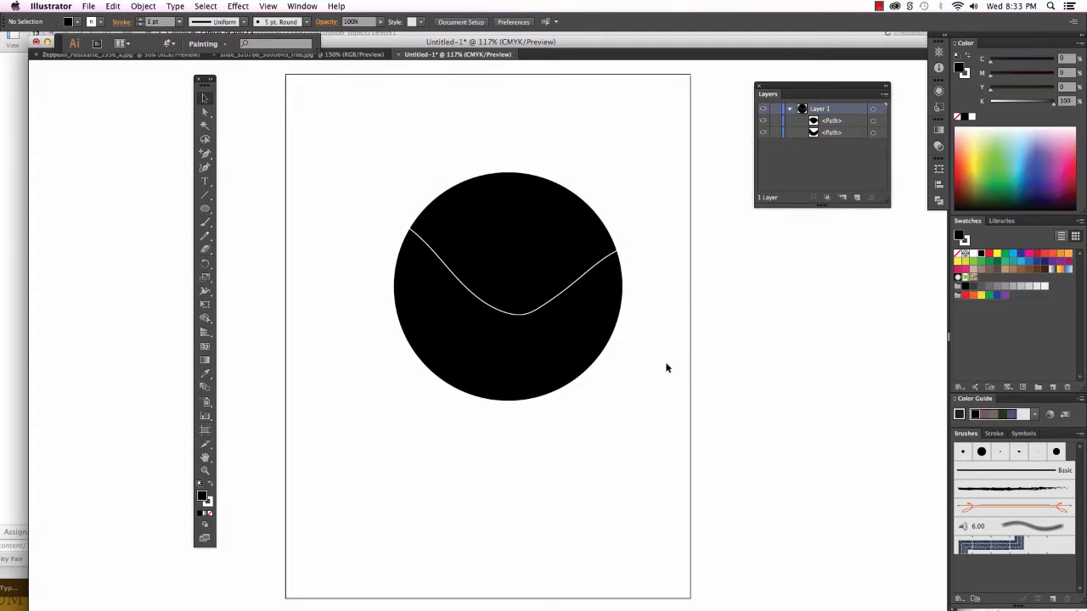
# Make stroke the active colour attribute and try selecting both circle pieces, by adding one to the other and by marquee
pyautogui.click(571, 358)
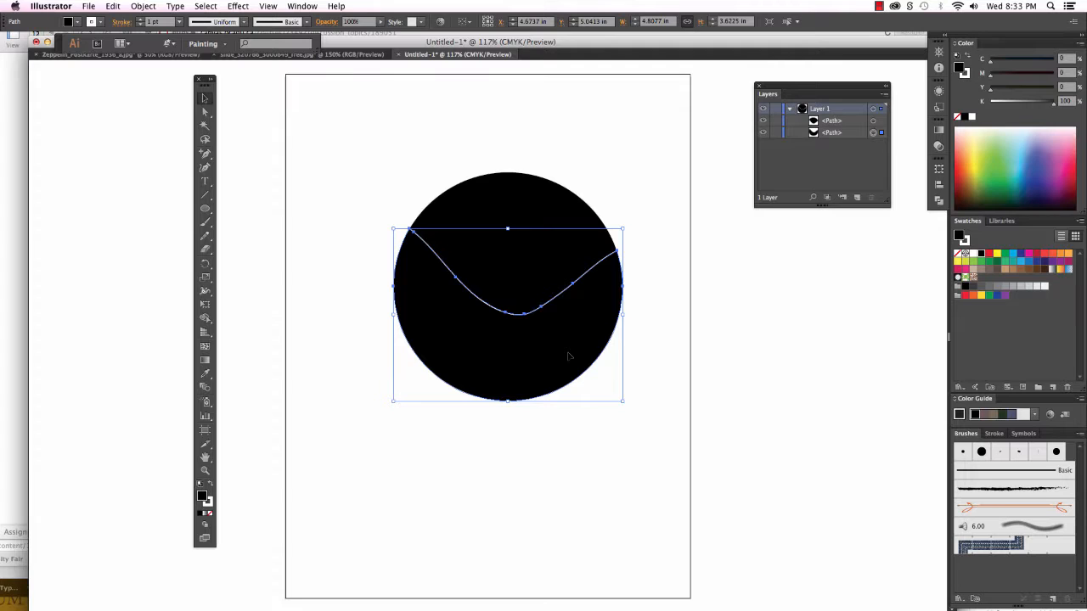
pyautogui.click(207, 502)
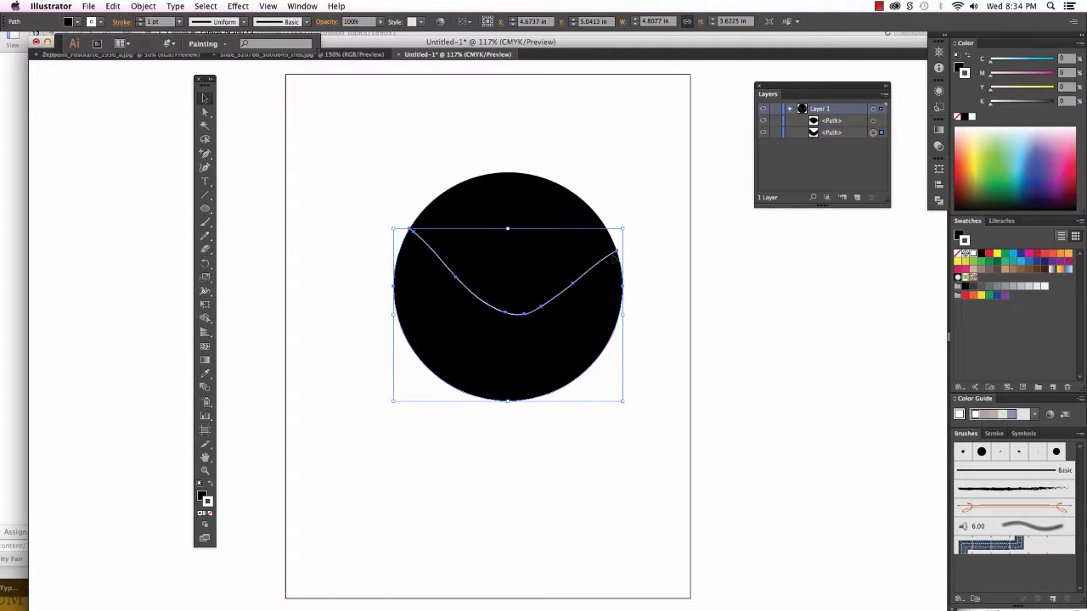
pyautogui.keyDown('shift'); pyautogui.click(521, 198); pyautogui.keyUp('shift')
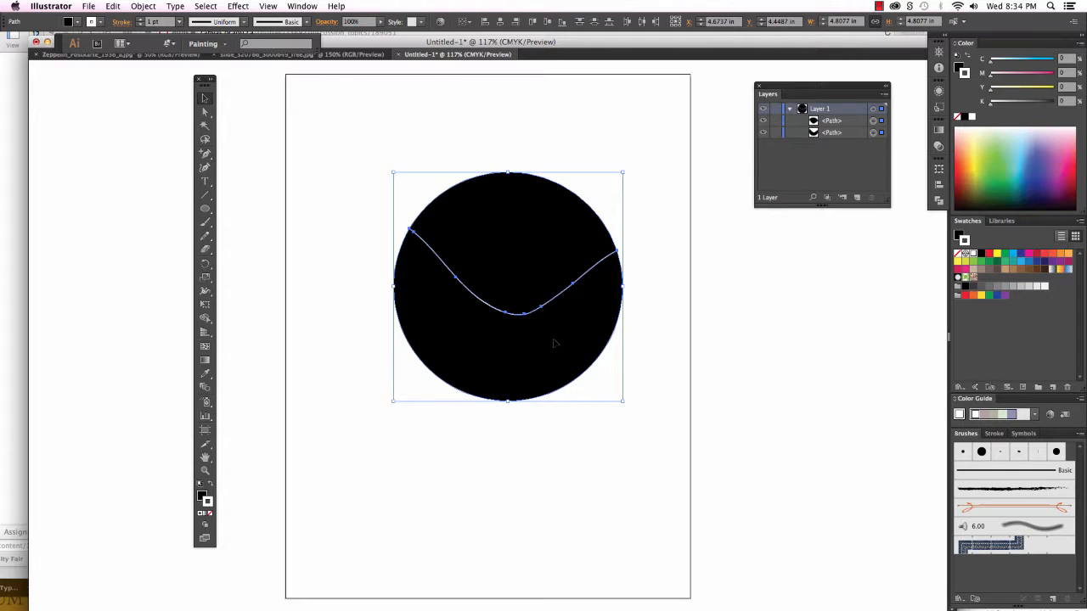
pyautogui.click(342, 140)
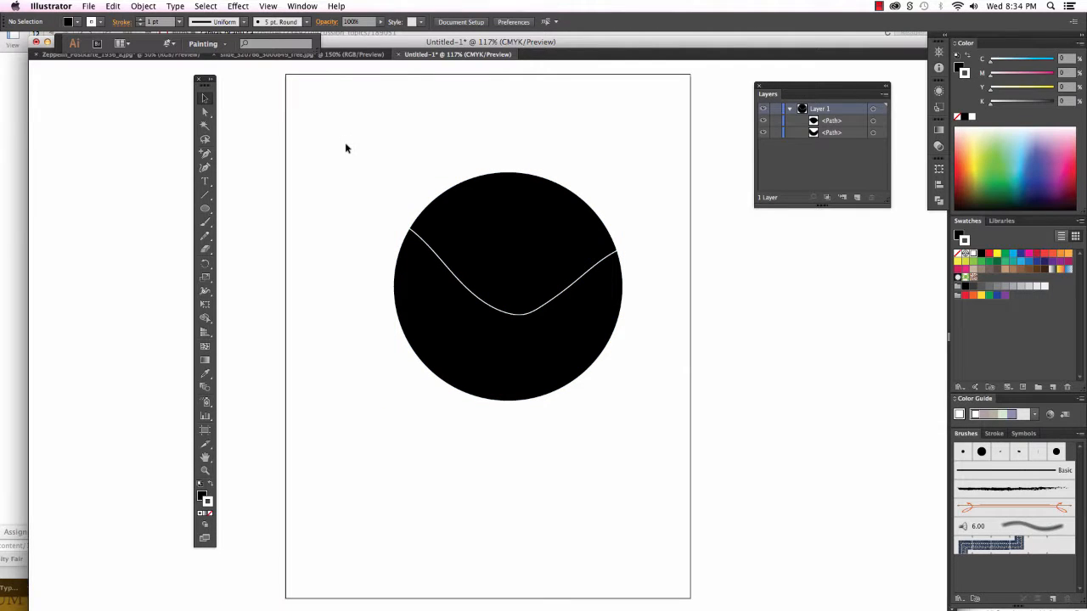
pyautogui.moveTo(342, 139); pyautogui.dragTo(528, 406)
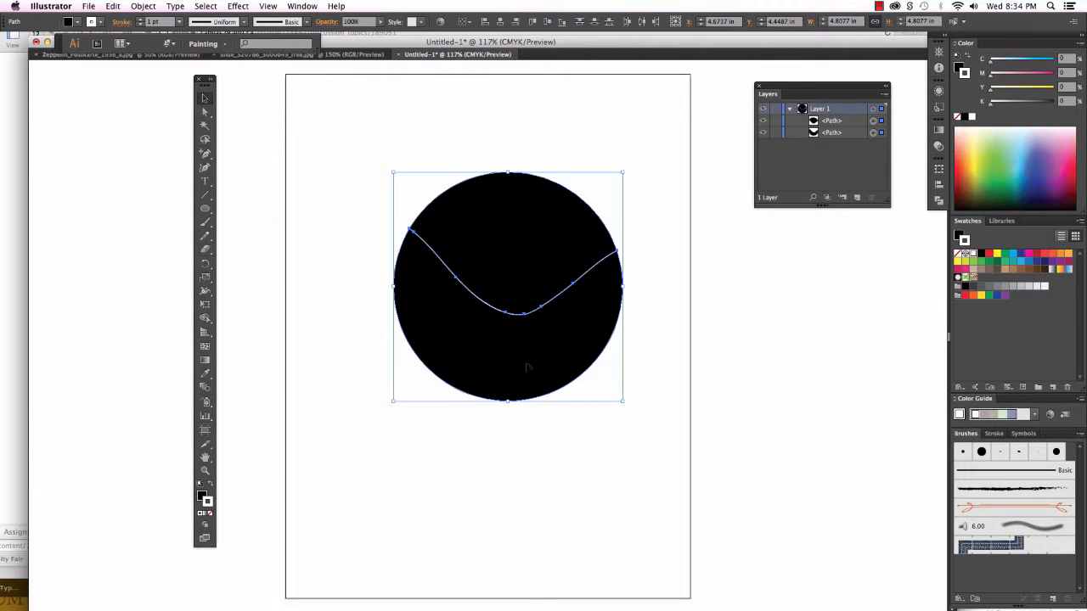
pyautogui.click(564, 104)
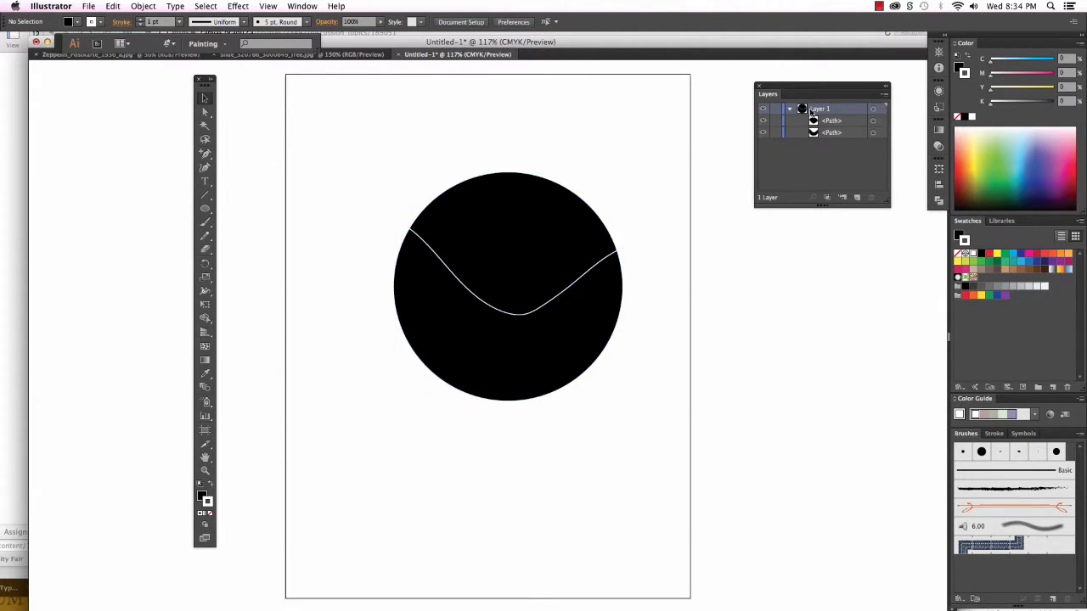
# Check which circle piece each path under Layer 1 represents by selecting them in turn, then marquee both pieces and deselect
pyautogui.click(881, 122)
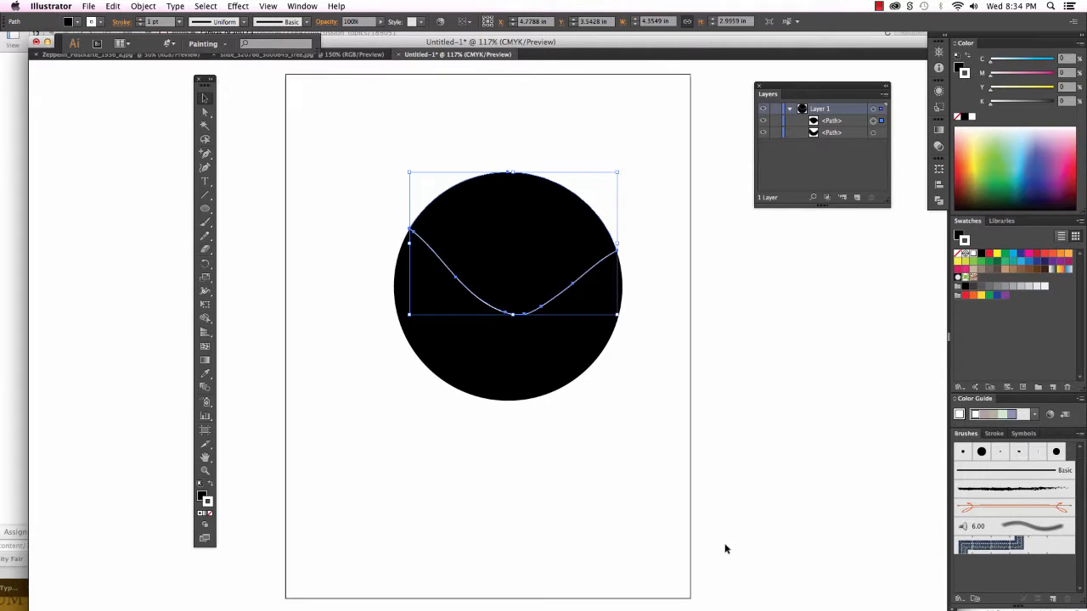
pyautogui.click(882, 132)
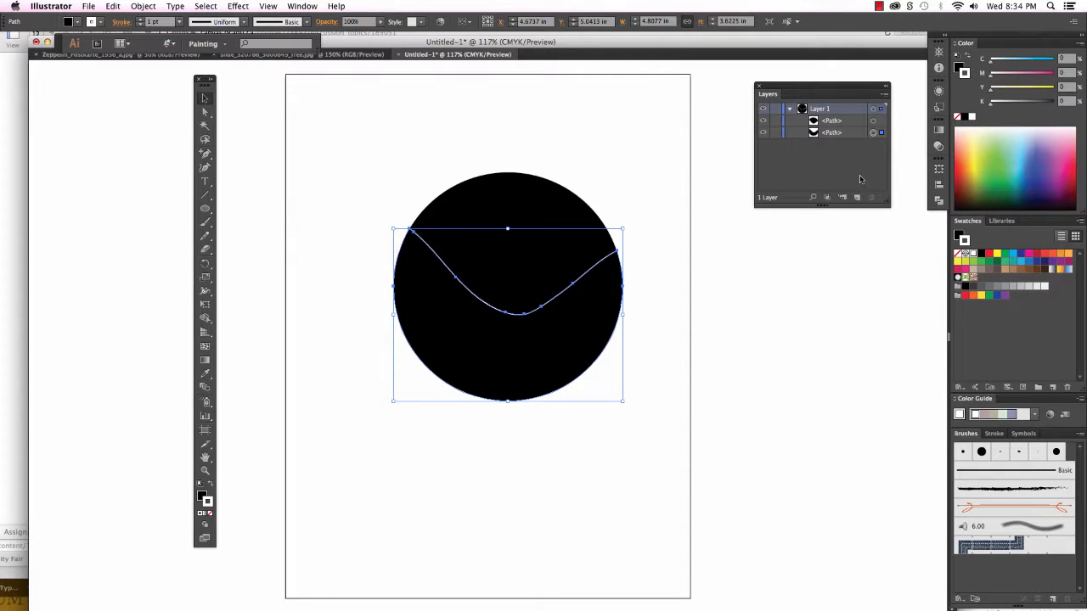
pyautogui.click(881, 122)
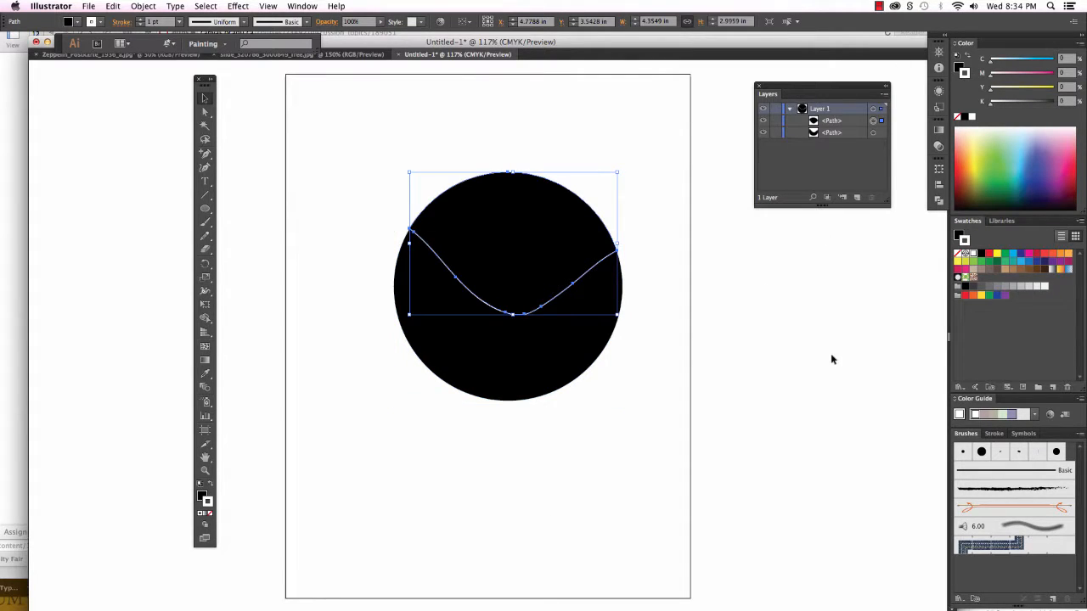
pyautogui.click(651, 370)
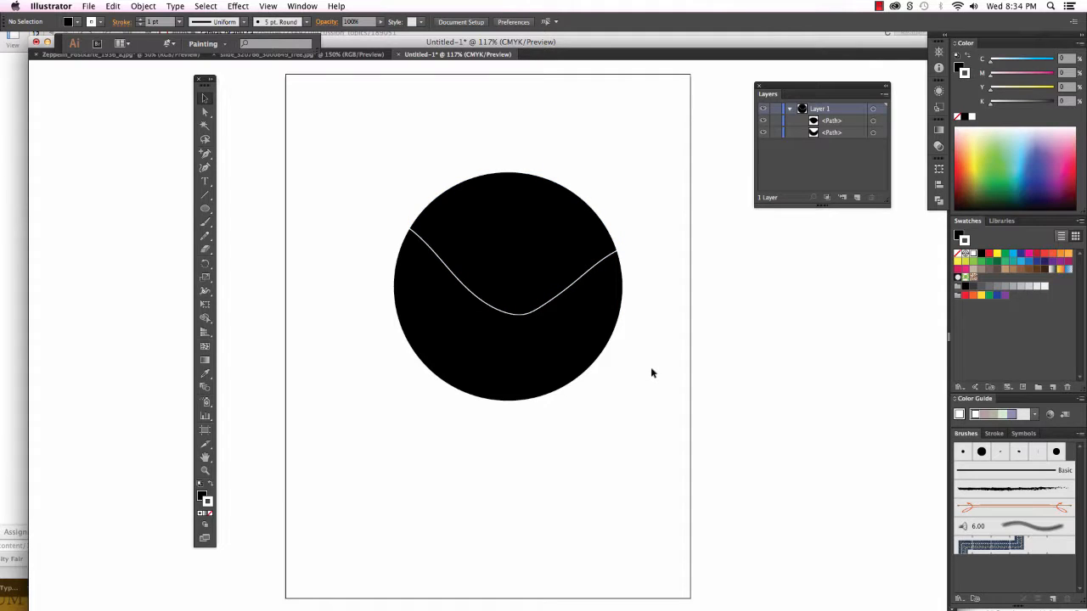
pyautogui.click(881, 133)
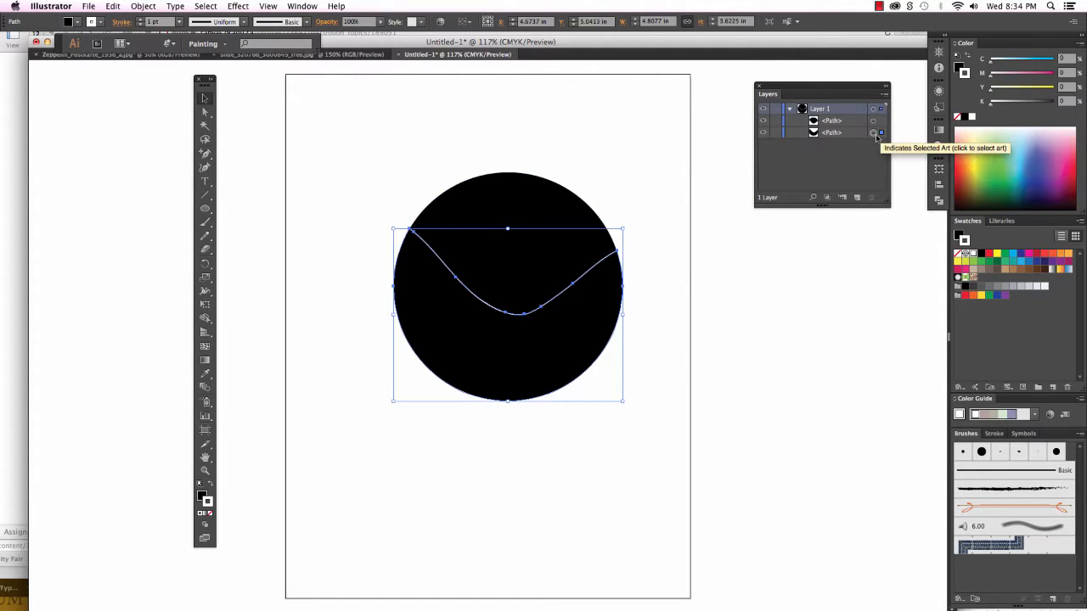
pyautogui.click(642, 439)
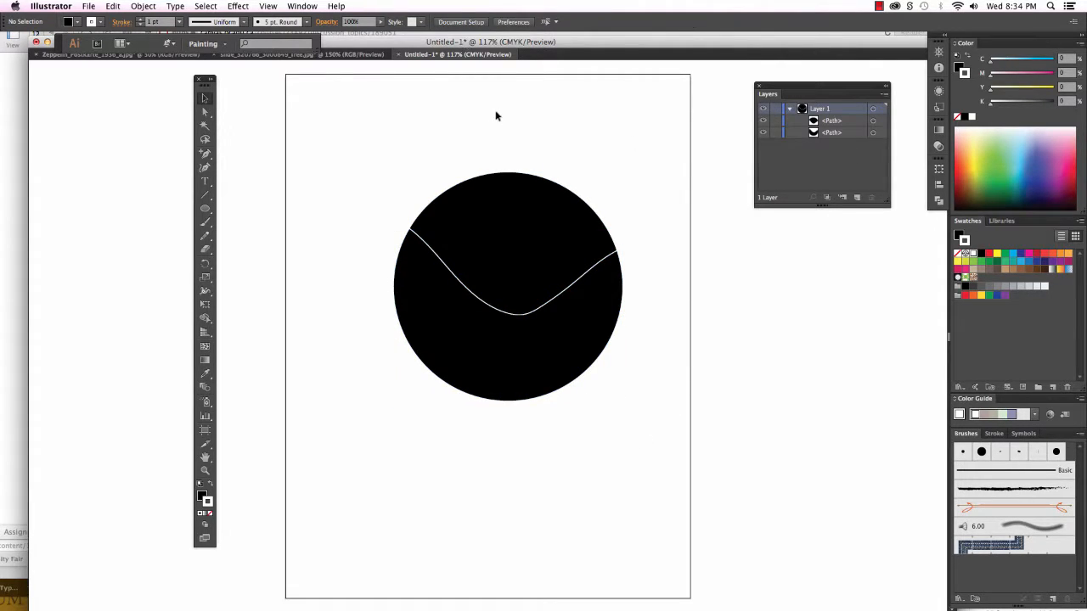
pyautogui.moveTo(496, 112); pyautogui.dragTo(630, 440)
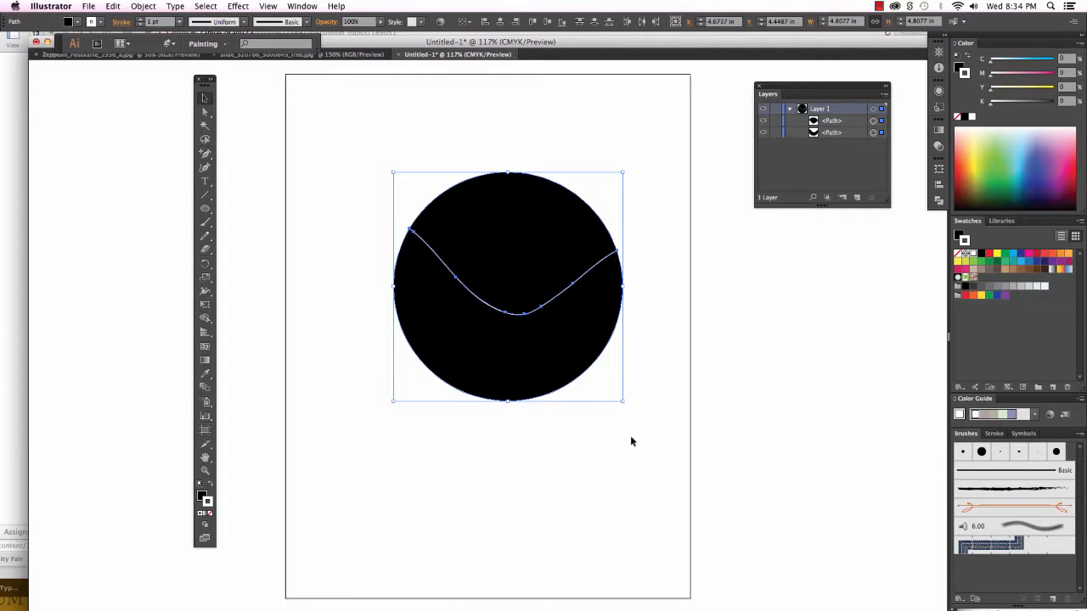
pyautogui.click(630, 436)
# Select both paths under Layer 1, set their stroke to None, and deselect them
pyautogui.click(881, 121)
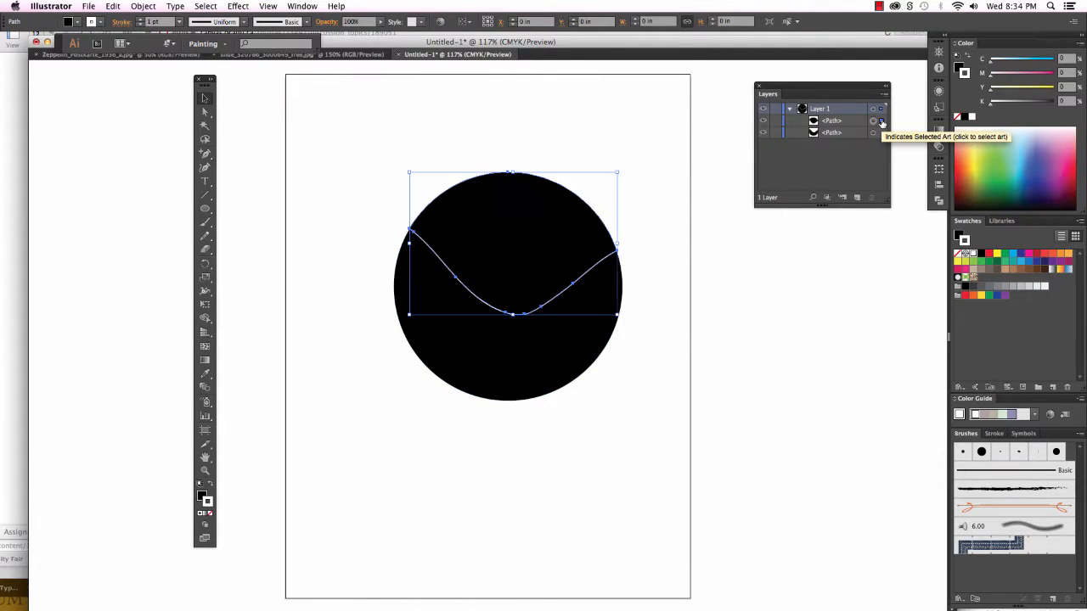
pyautogui.keyDown('shift'); pyautogui.click(881, 134); pyautogui.keyUp('shift')
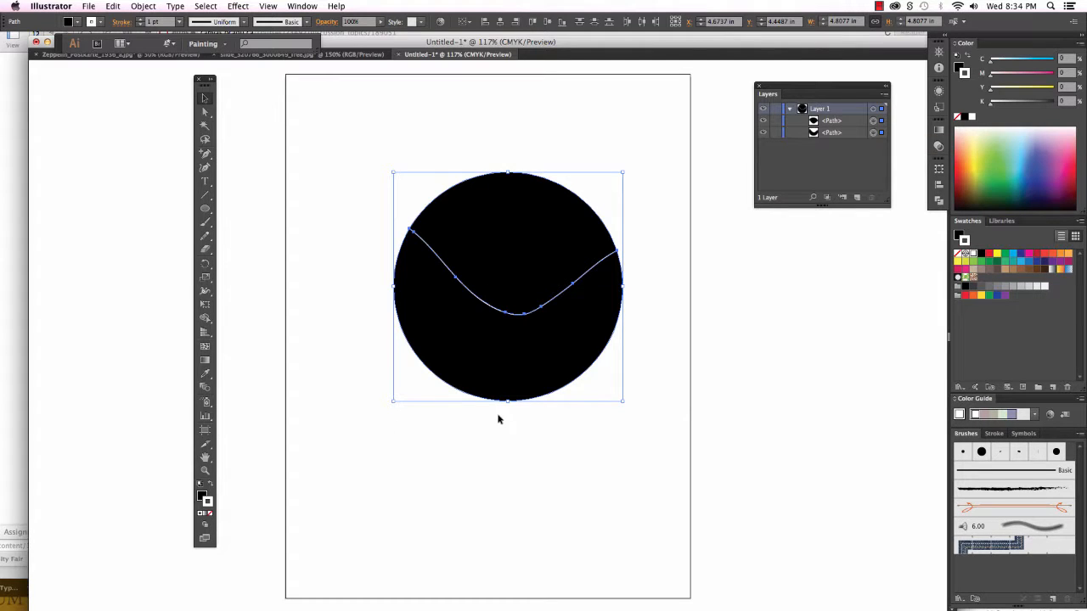
pyautogui.click(211, 515)
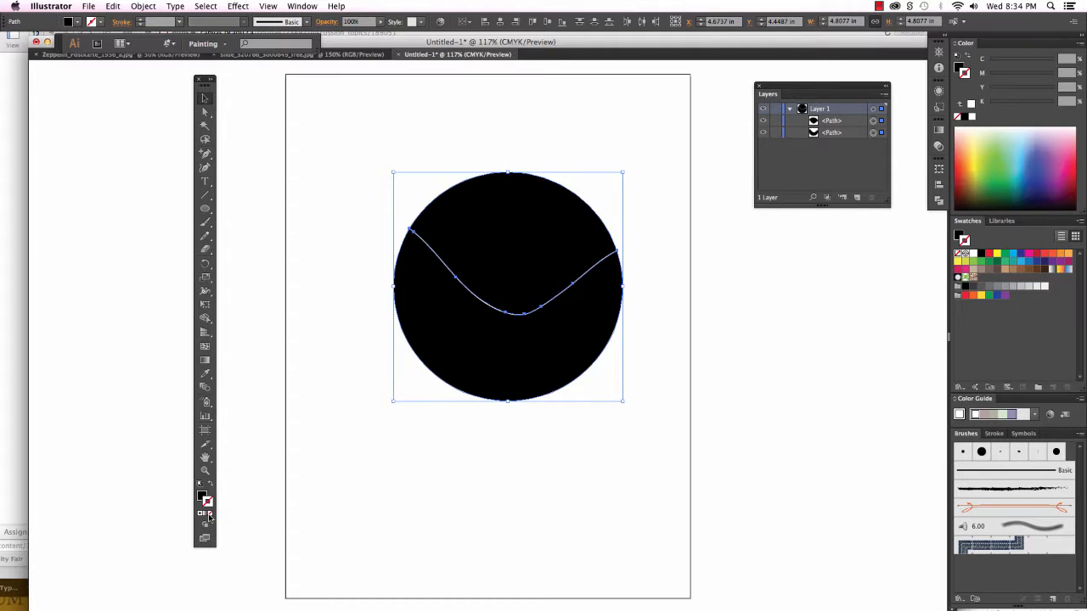
pyautogui.click(566, 499)
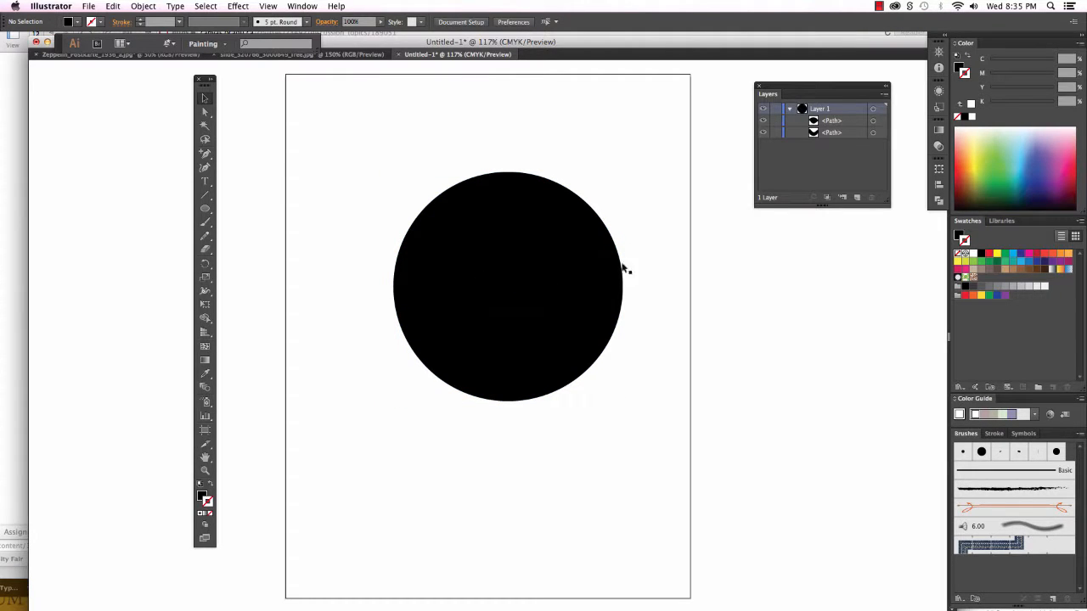
# Nudge the circle's upper piece upward about 0.125 in to open a wavy gap above the lower piece, and deselect it
pyautogui.click(521, 200)
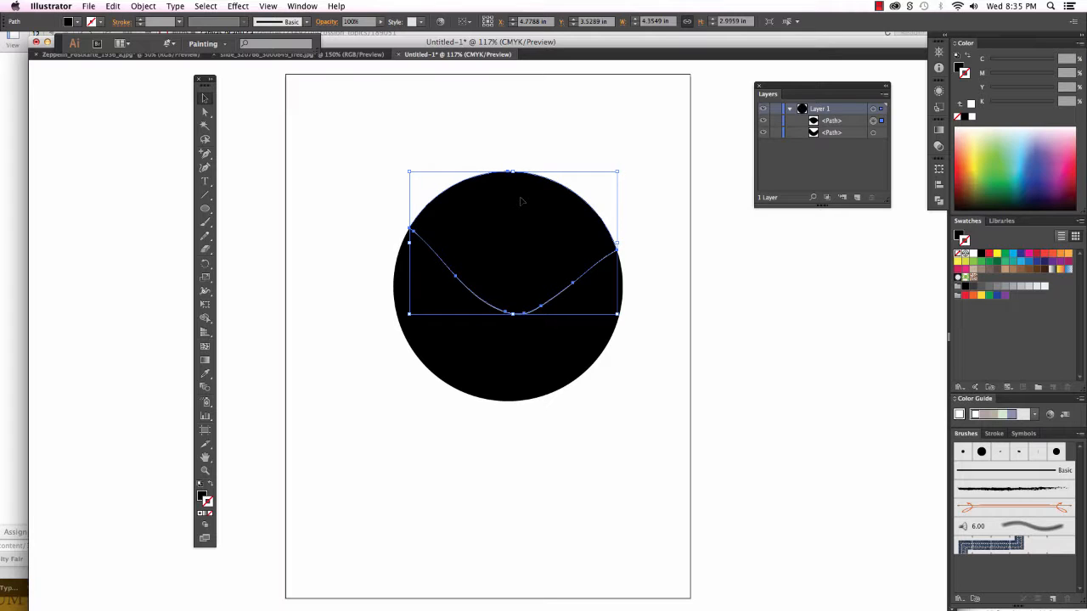
pyautogui.press('Up')
pyautogui.press('Up')
pyautogui.press('Up')
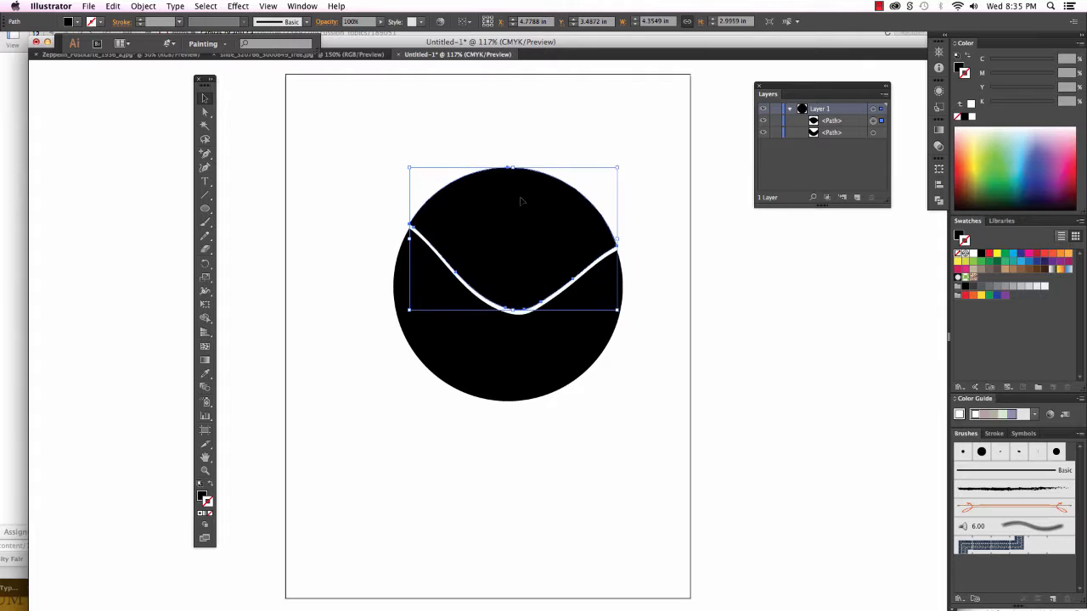
pyautogui.press('Up')
pyautogui.press('Up')
pyautogui.press('Up')
pyautogui.press('Up')
pyautogui.press('Up')
pyautogui.press('Up')
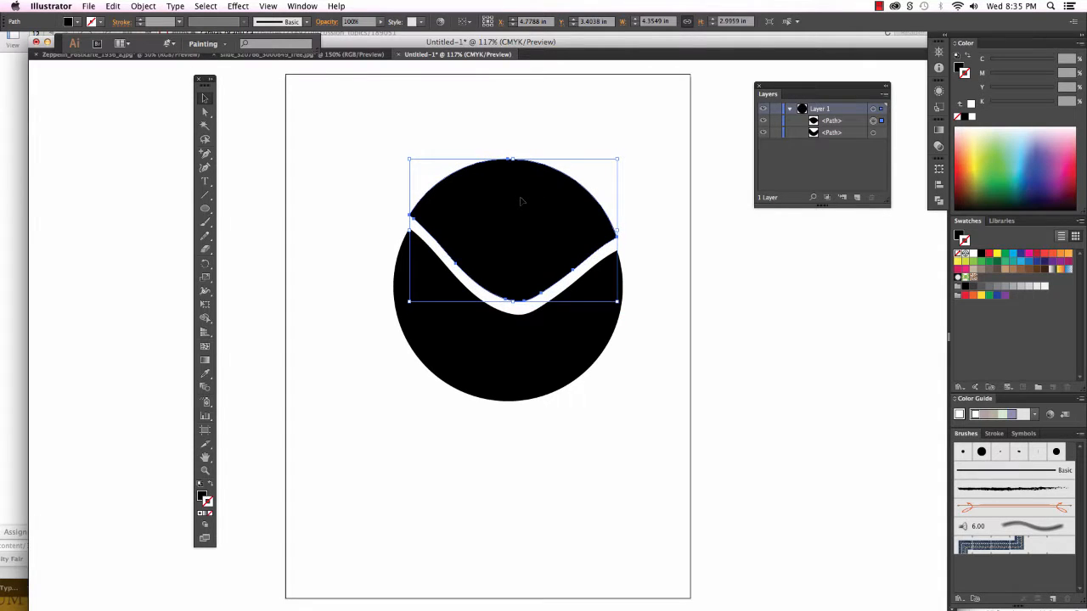
pyautogui.click(307, 218)
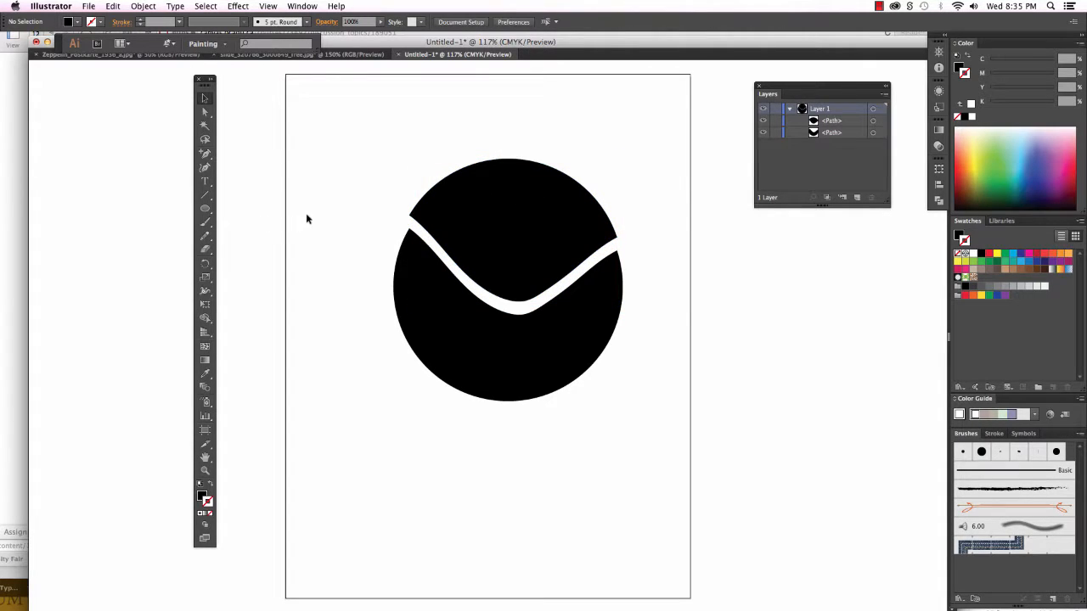
# Nudge the circle's upper piece down about 0.14 in to narrow the wavy gap, and deselect it
pyautogui.click(560, 219)
pyautogui.press('Down')
pyautogui.press('Down')
pyautogui.press('Down')
pyautogui.press('Down')
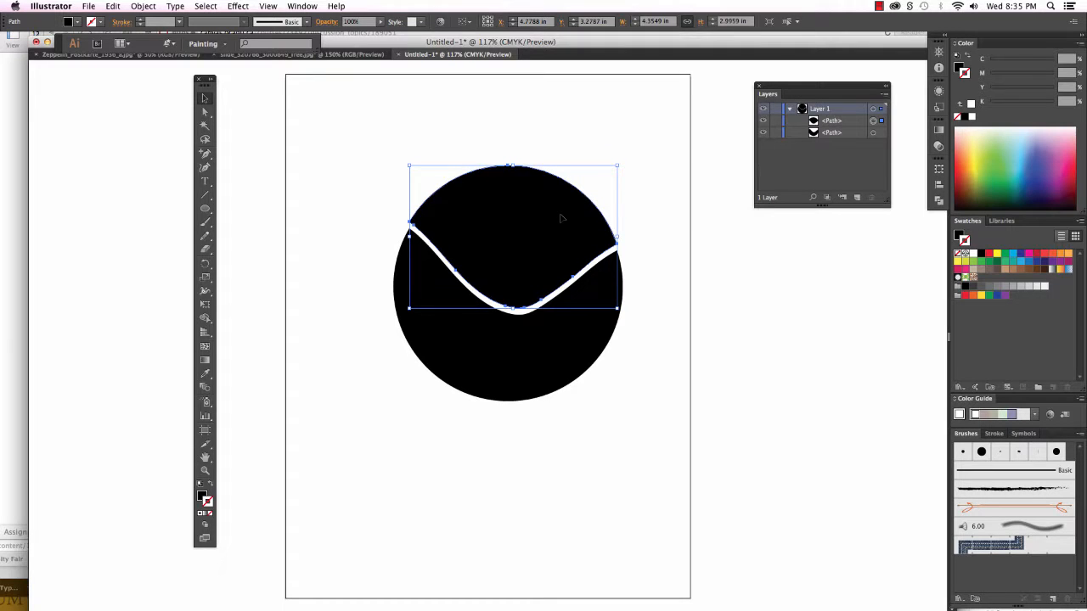
pyautogui.press('Down')
pyautogui.click(704, 332)
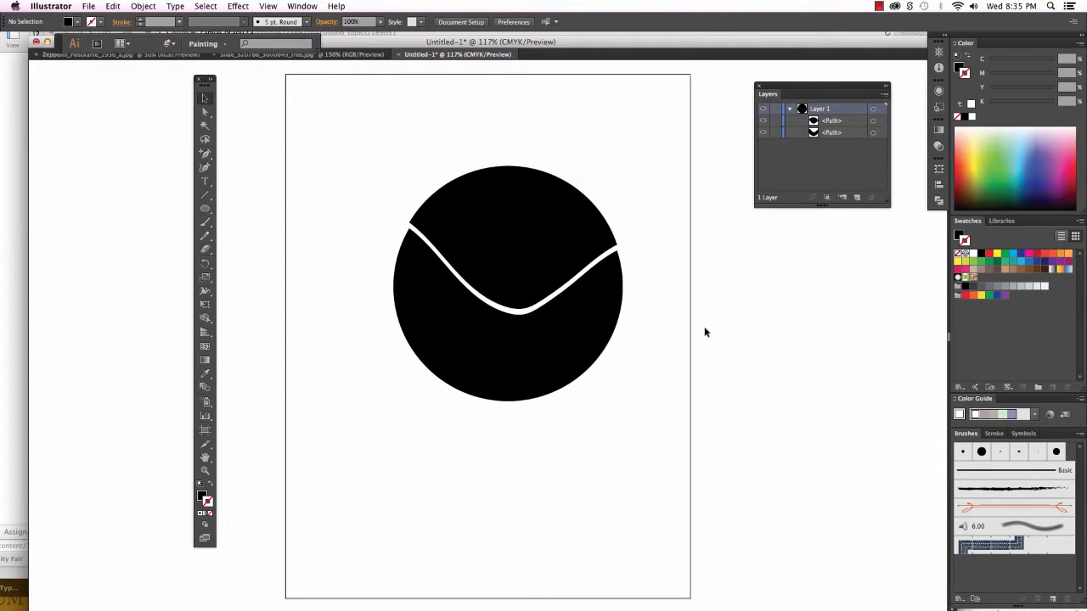
# Fill the circle's upper piece with the light blue swatch (C 70, M 15, Y 0, K 0), set its stroke to None, and deselect it
pyautogui.click(500, 272)
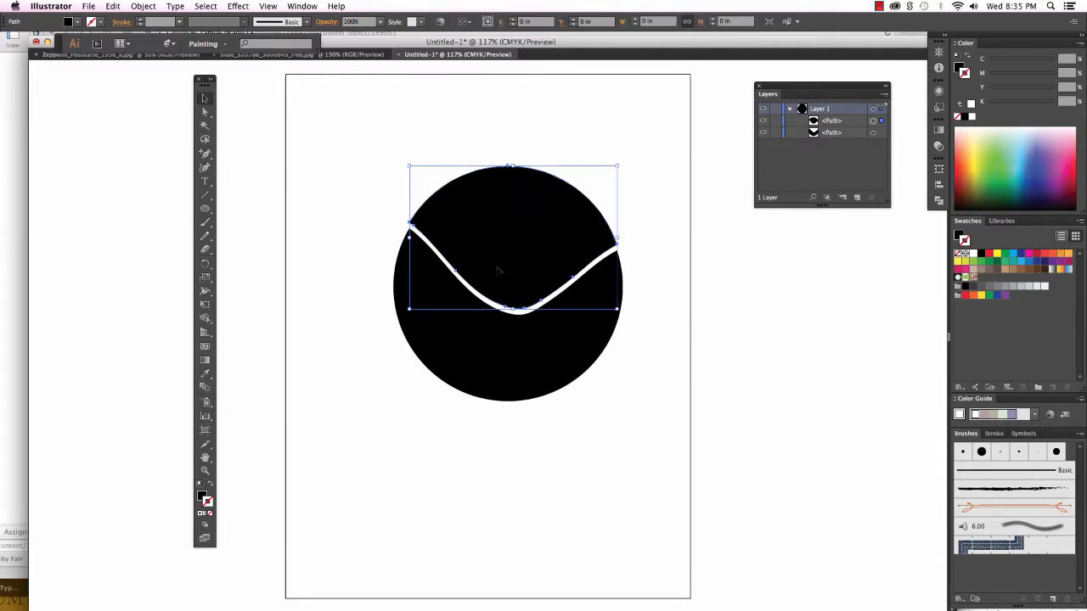
pyautogui.click(1019, 264)
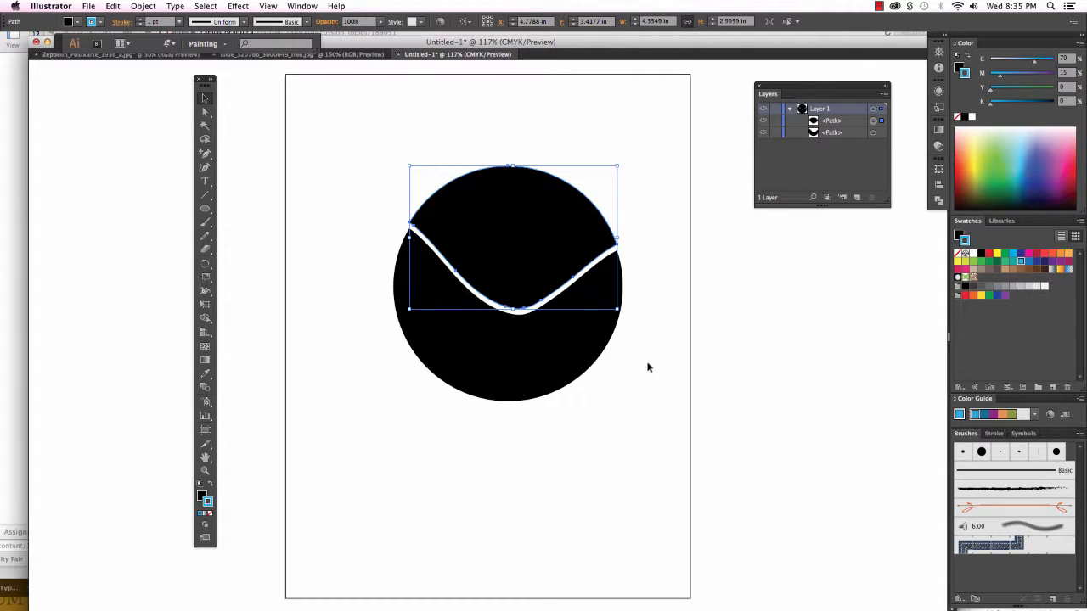
pyautogui.click(211, 485)
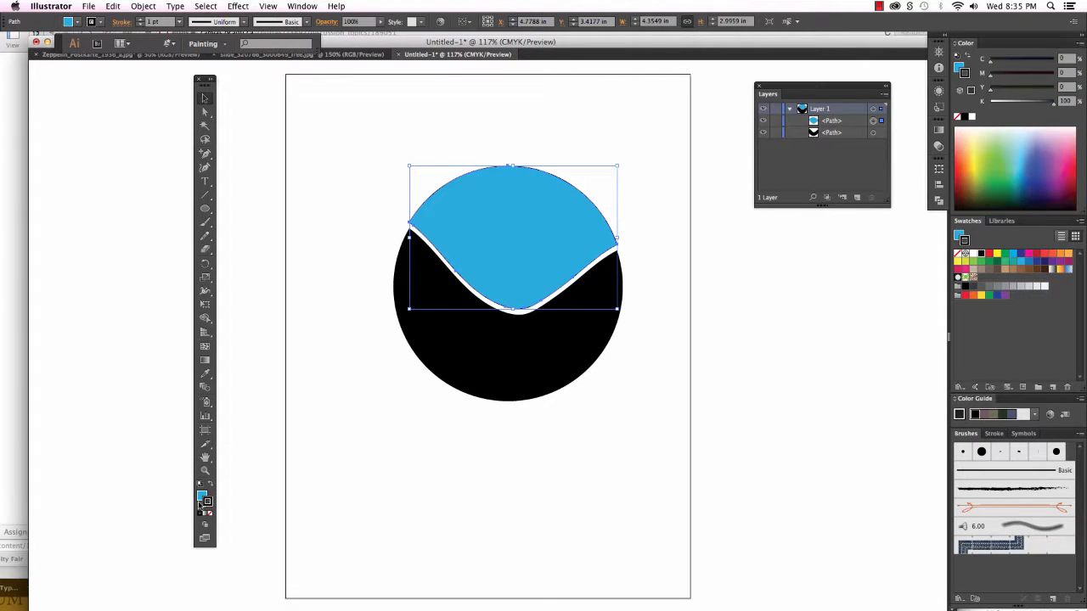
pyautogui.click(210, 514)
pyautogui.click(551, 475)
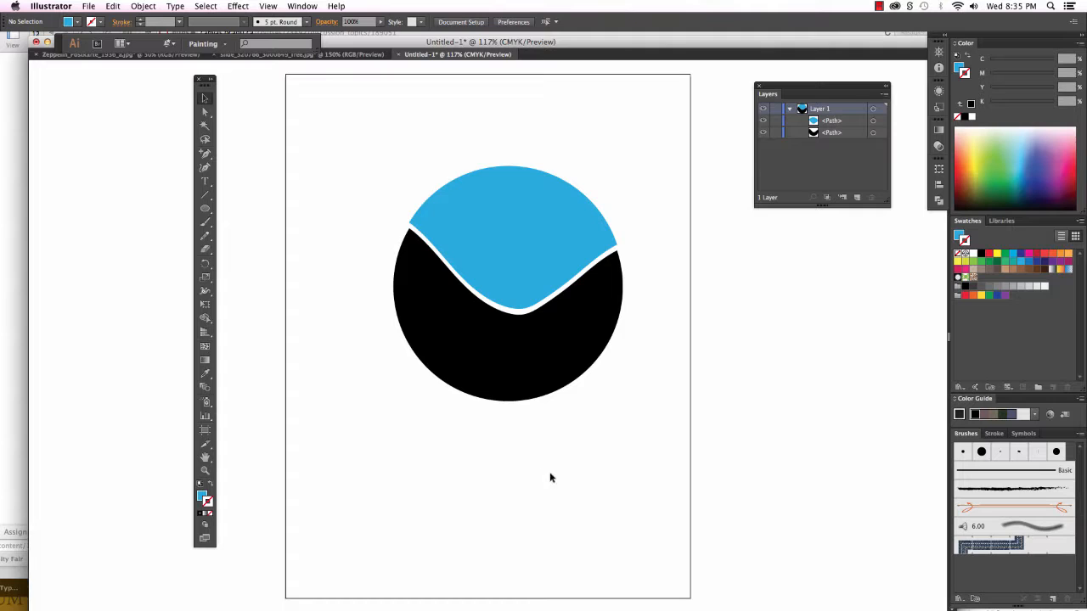
# Nudge the blue upper piece down about 0.14 in to meet the black lower piece, and deselect it
pyautogui.click(570, 256)
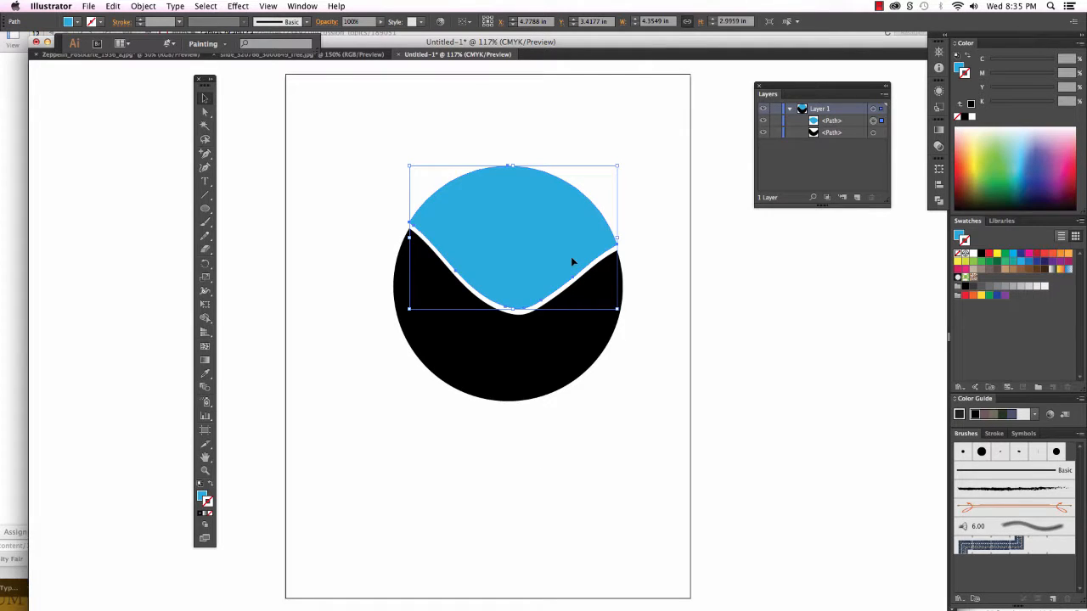
pyautogui.press('Down')
pyautogui.press('Down')
pyautogui.press('Down')
pyautogui.press('Down')
pyautogui.press('Down')
pyautogui.press('Down')
pyautogui.press('Down')
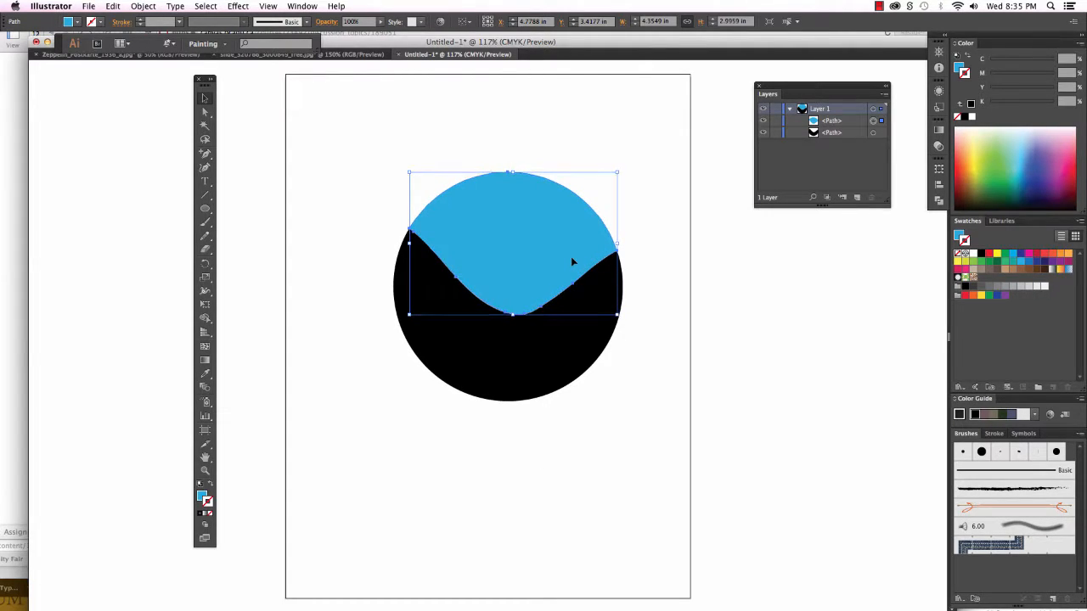
pyautogui.press('Down')
pyautogui.press('Down')
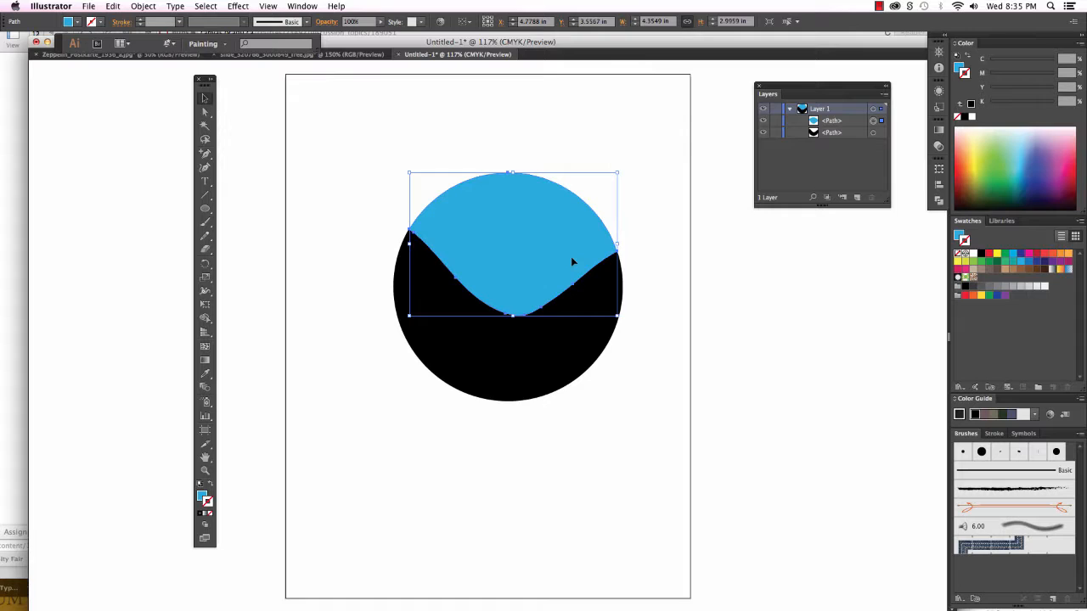
pyautogui.click(645, 270)
# Fill the circle's lower piece with the green swatch (C 75, M 0, Y 75, K 0), set its stroke to None, and deselect it
pyautogui.click(516, 372)
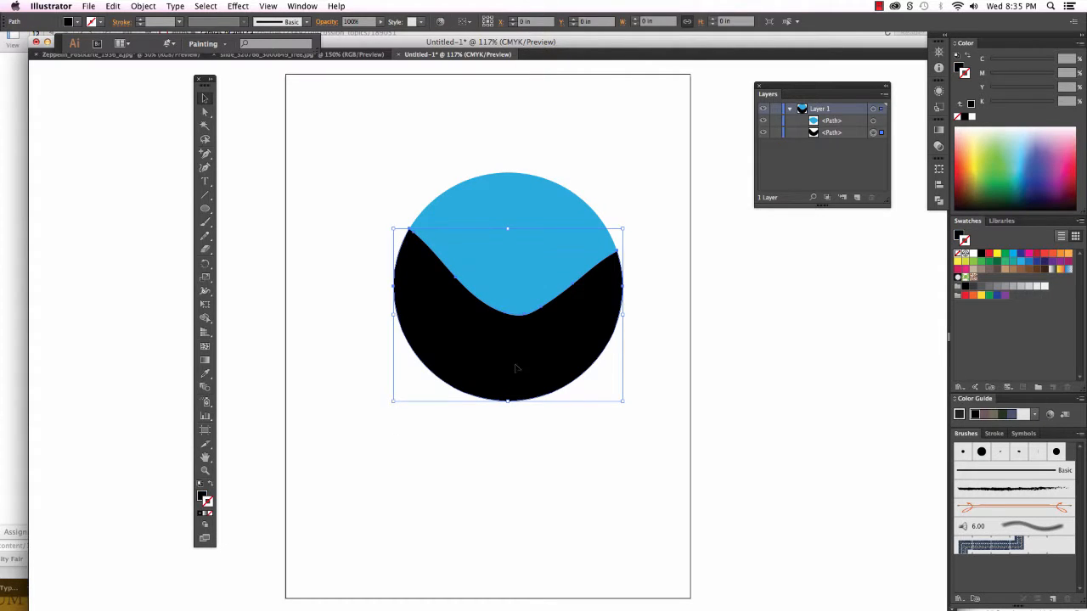
pyautogui.click(1004, 261)
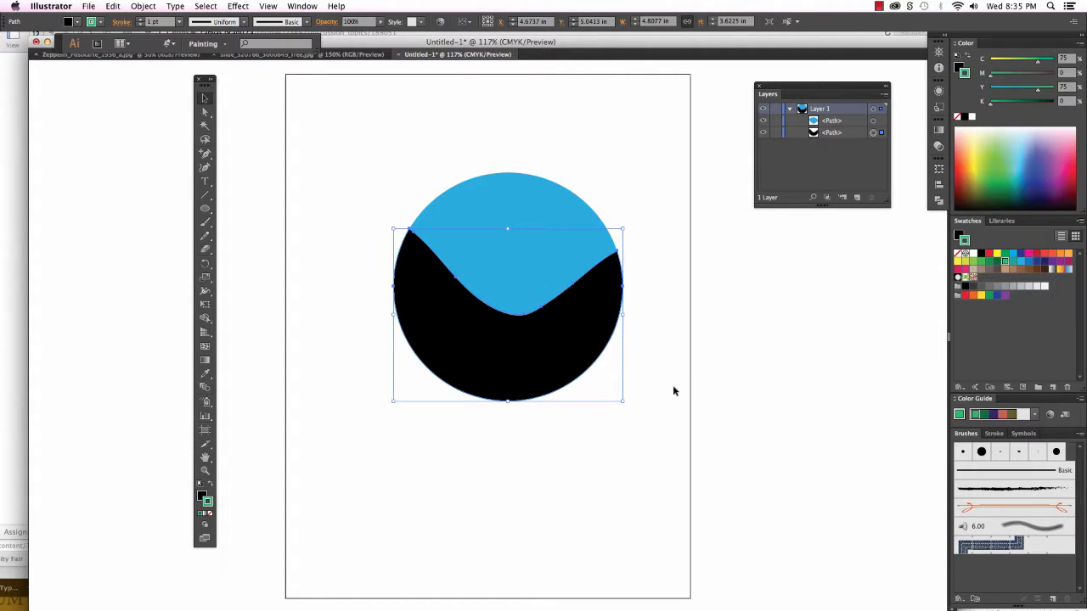
pyautogui.click(210, 486)
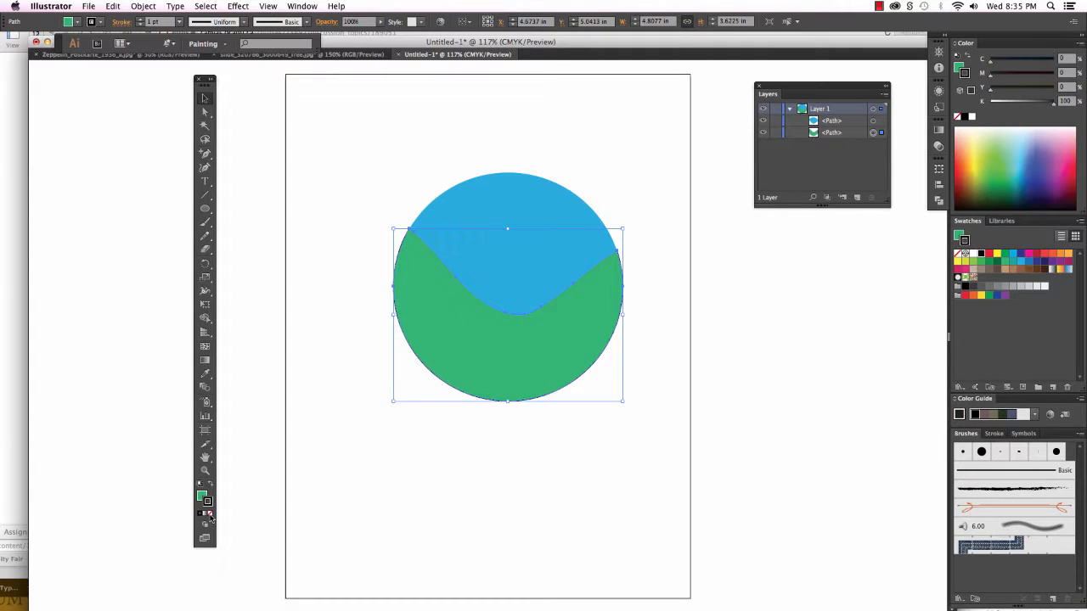
pyautogui.click(209, 513)
pyautogui.click(511, 513)
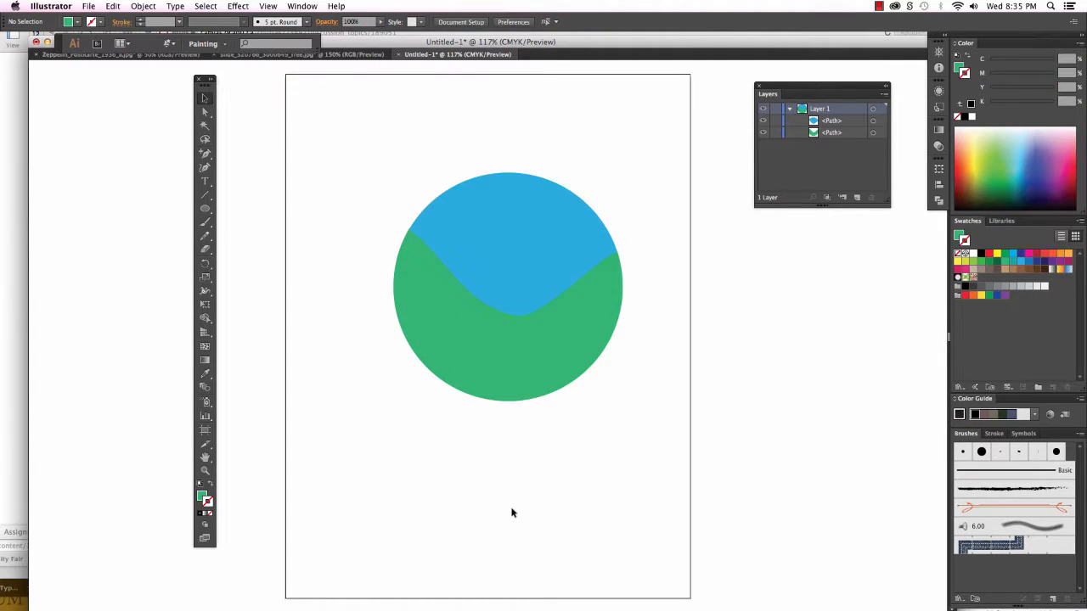
# Marquee both circle pieces and delete them to empty the artboard
pyautogui.moveTo(385, 129); pyautogui.dragTo(592, 454)
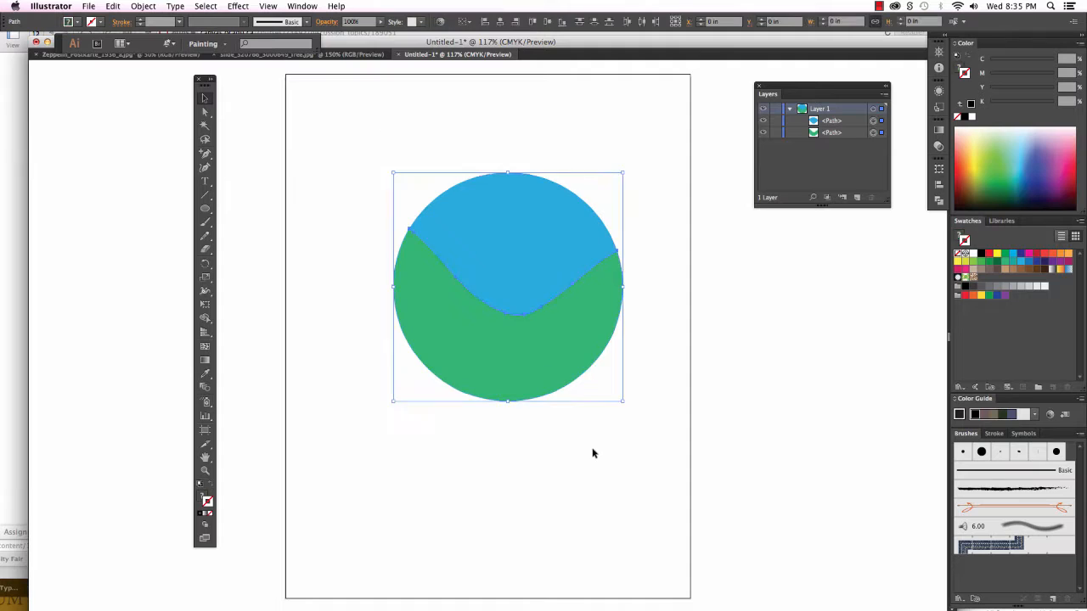
pyautogui.press('Delete')
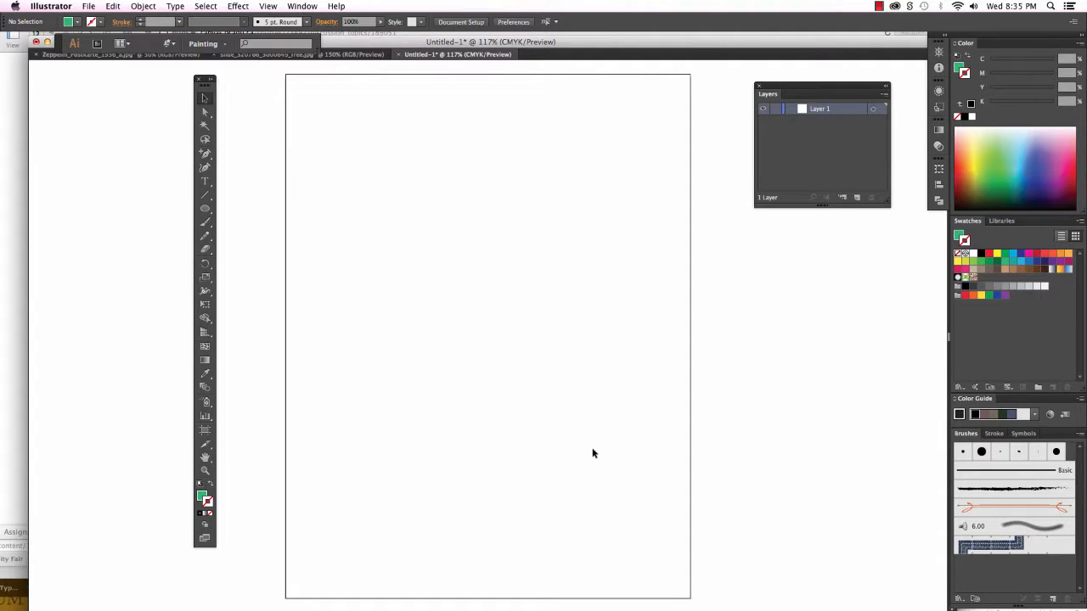
# Create an area text box about 7.6 by 3.7 in across the artboard's upper half, containing TEXTINABOX
pyautogui.click(205, 183)
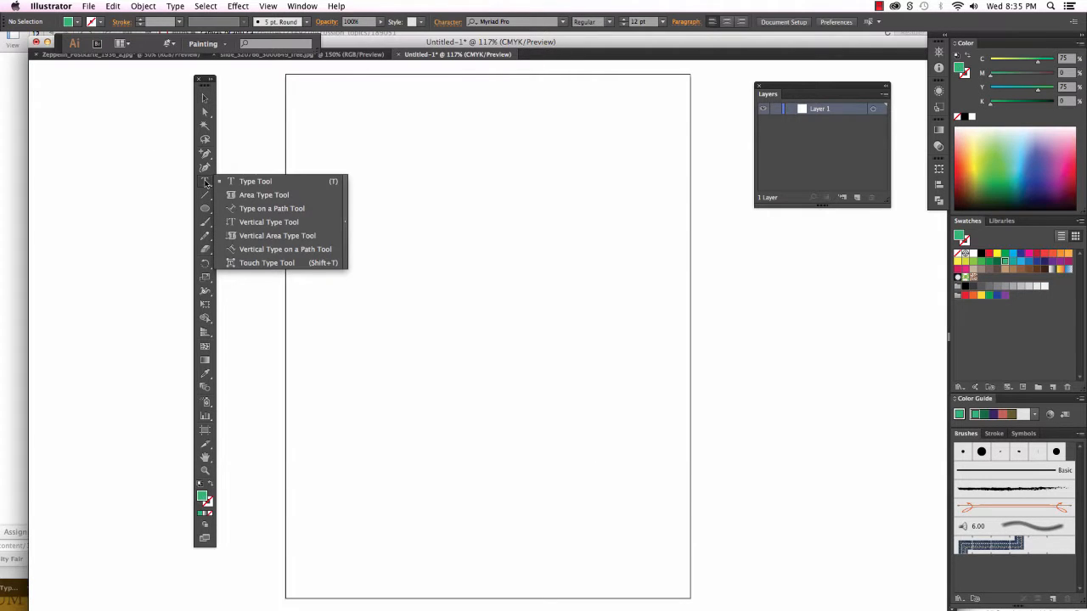
pyautogui.click(270, 182)
pyautogui.moveTo(311, 172); pyautogui.dragTo(672, 348)
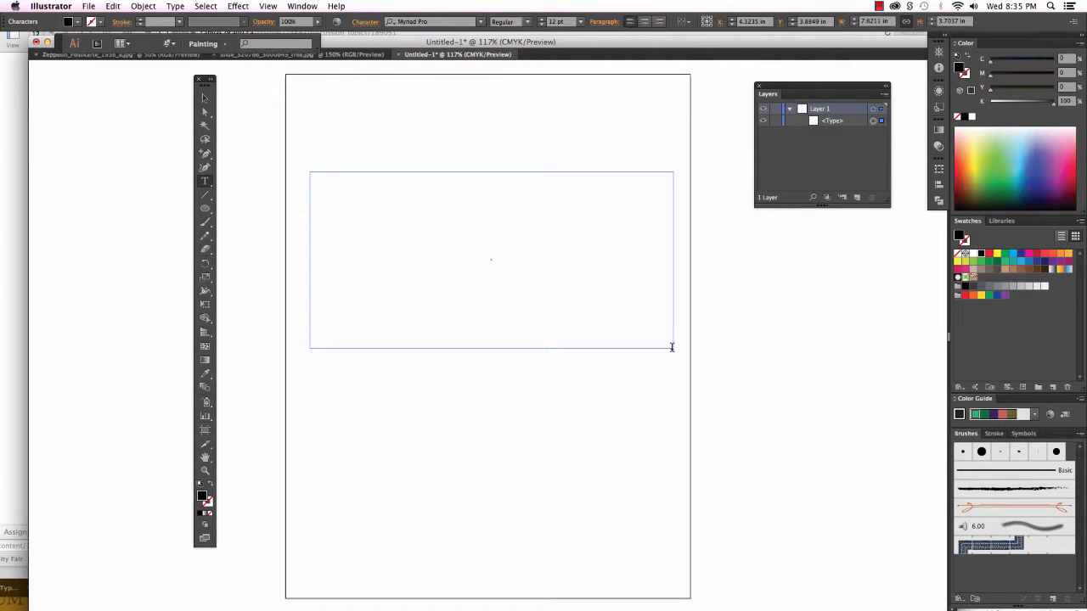
pyautogui.write('TEXTINABOX')
# Select all the TEXTINABOX text and enlarge its font size to 72 pt, followed by 172 pt
pyautogui.moveTo(365, 175); pyautogui.dragTo(287, 171)
pyautogui.click(581, 23)
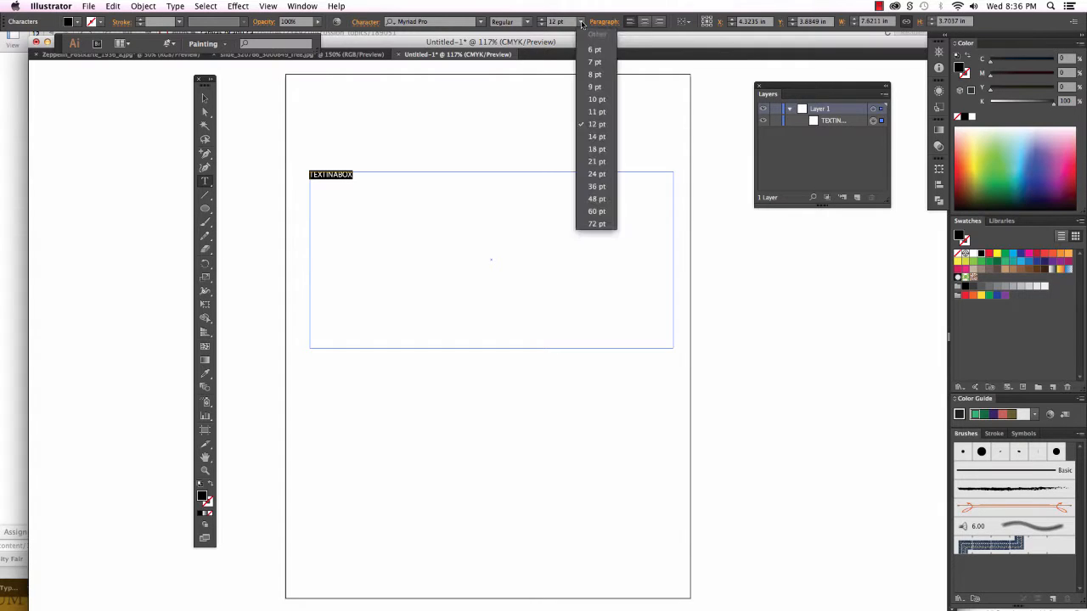
pyautogui.click(596, 223)
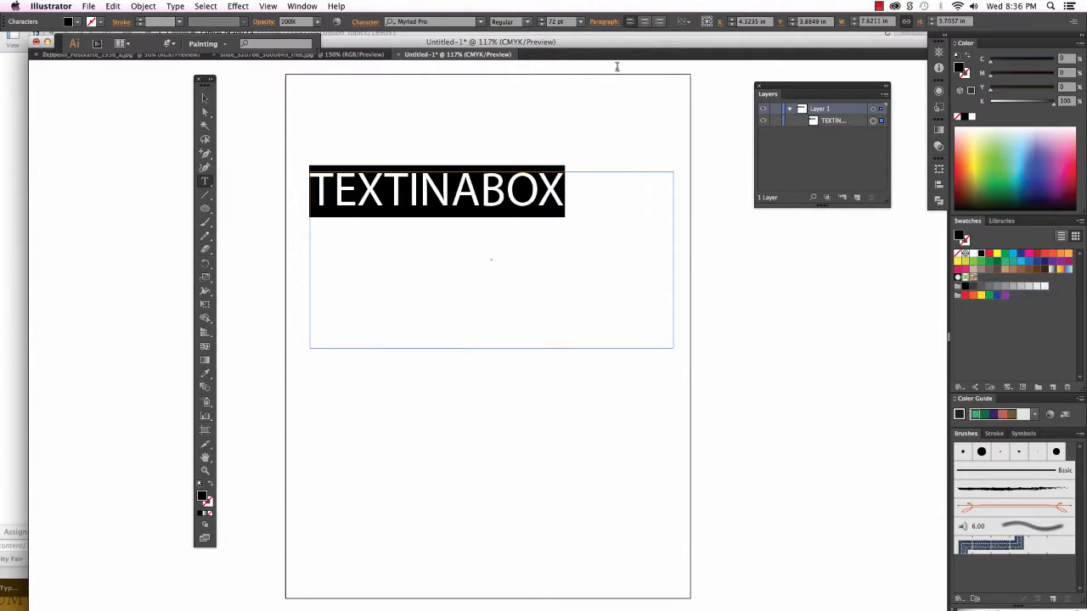
pyautogui.click(555, 23)
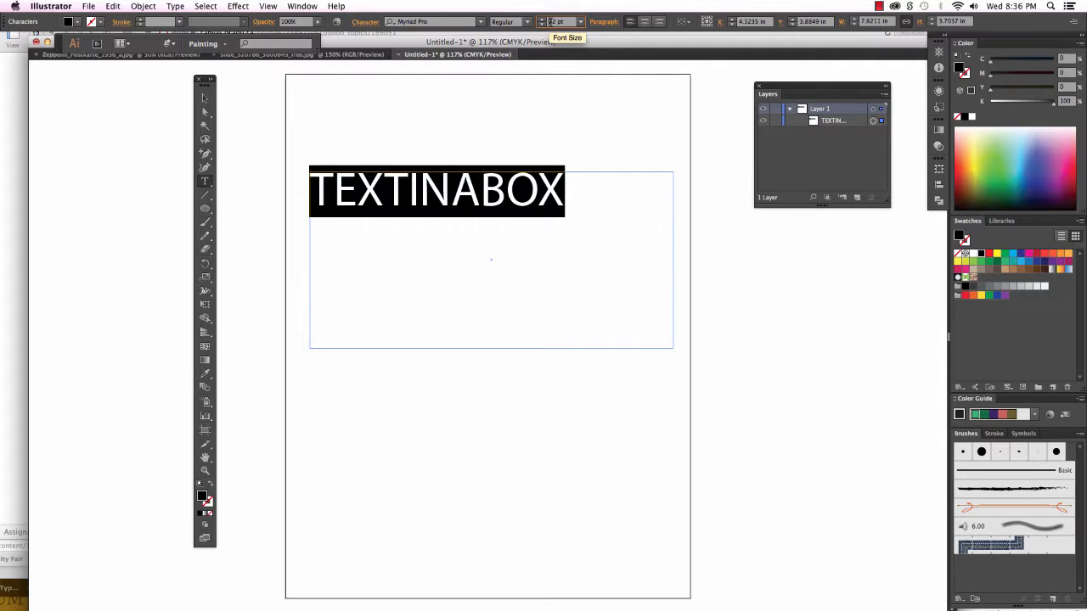
pyautogui.write('1')
pyautogui.press('Tab')
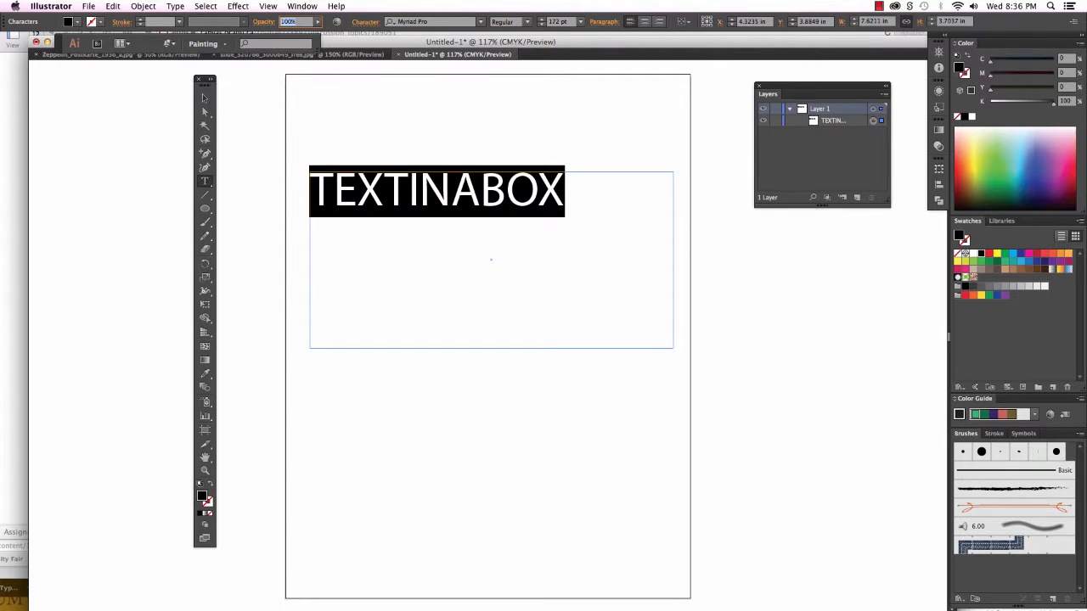
# Enlarge the text box to about 8.6 by 6.9 in and shift it slightly left on the artboard
pyautogui.click(205, 99)
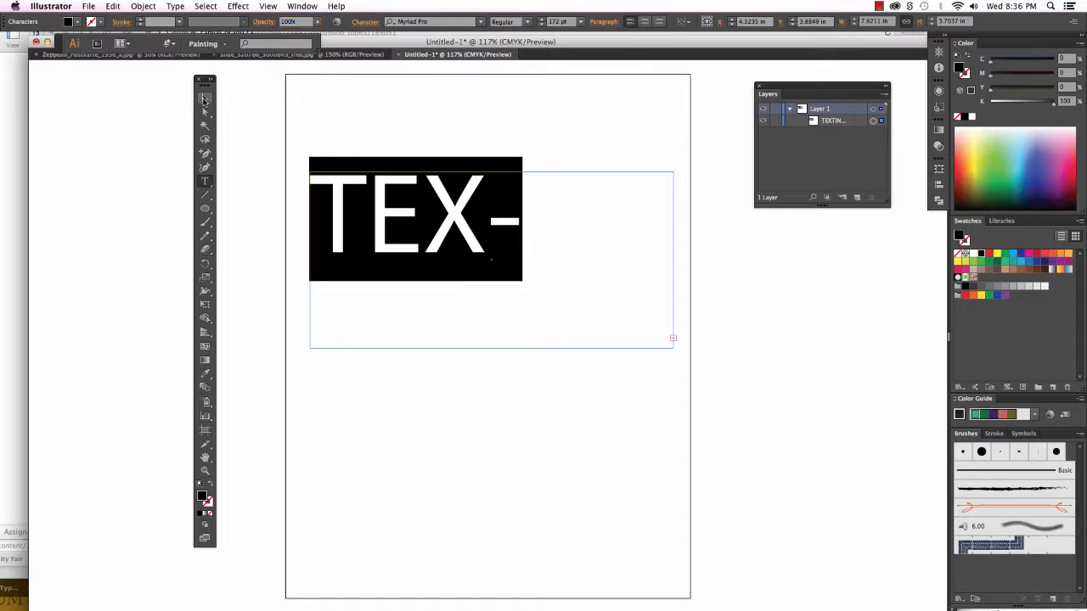
pyautogui.moveTo(673, 348); pyautogui.dragTo(720, 501)
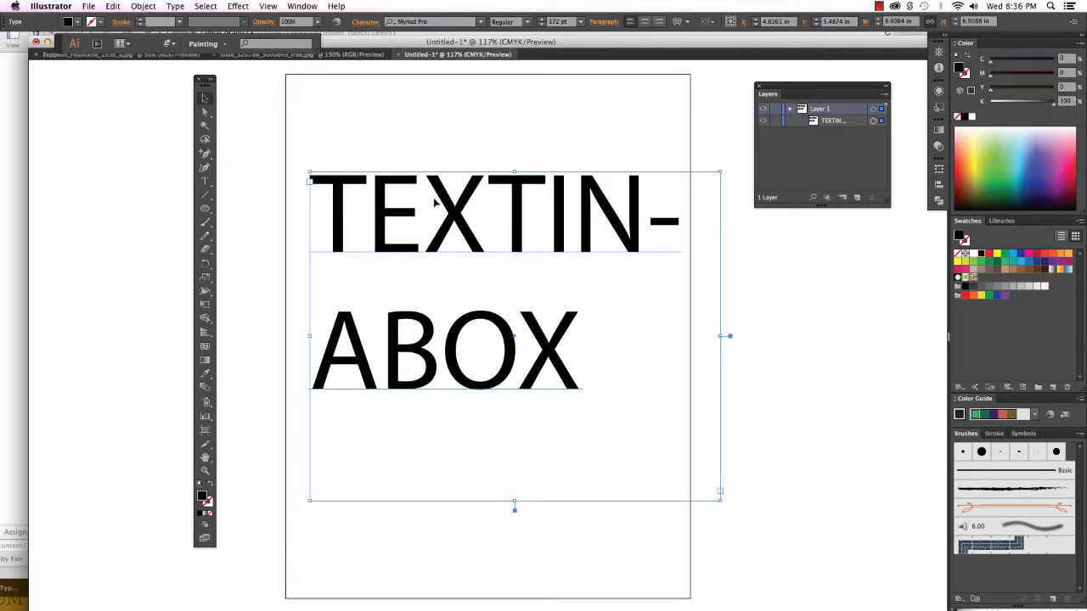
pyautogui.moveTo(450, 210); pyautogui.dragTo(447, 210)
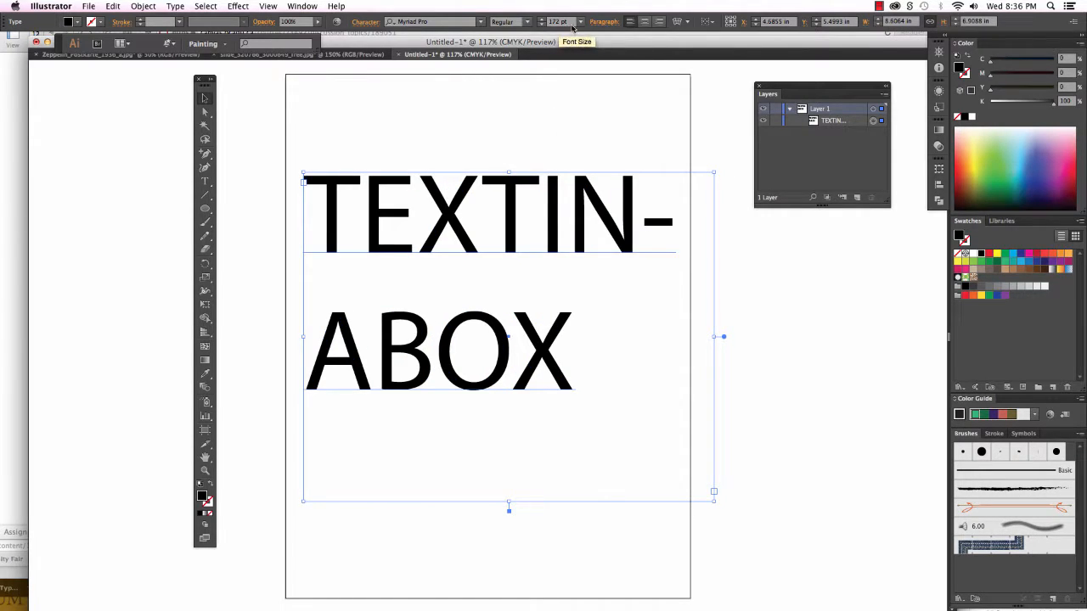
# Select all the text in the box, set its size to 60 pt, and change its font to Madrone Std
pyautogui.doubleClick(553, 317)
pyautogui.moveTo(563, 327); pyautogui.dragTo(299, 212)
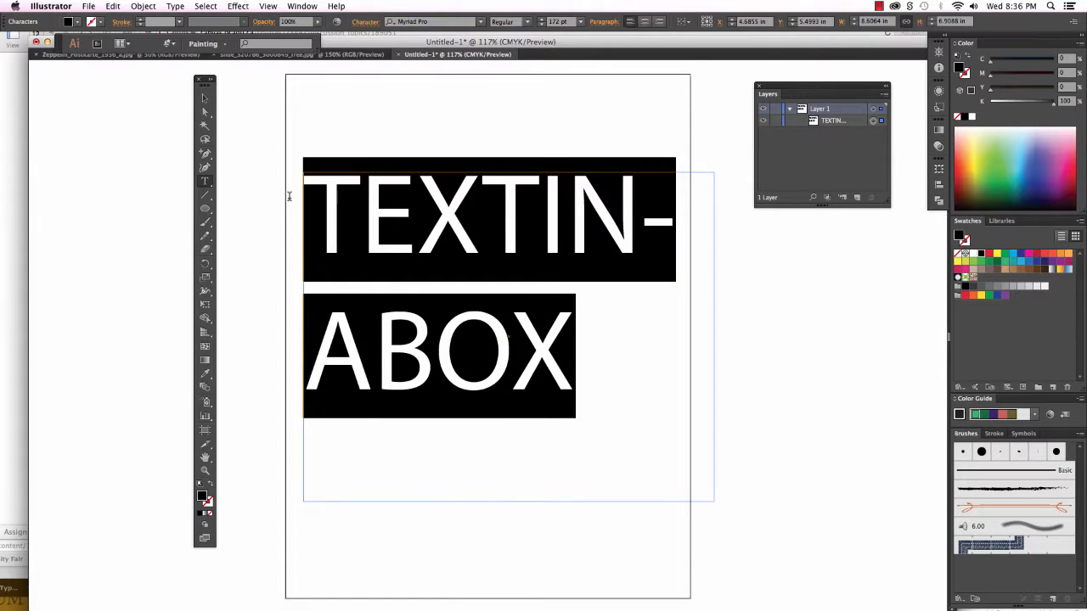
pyautogui.click(579, 22)
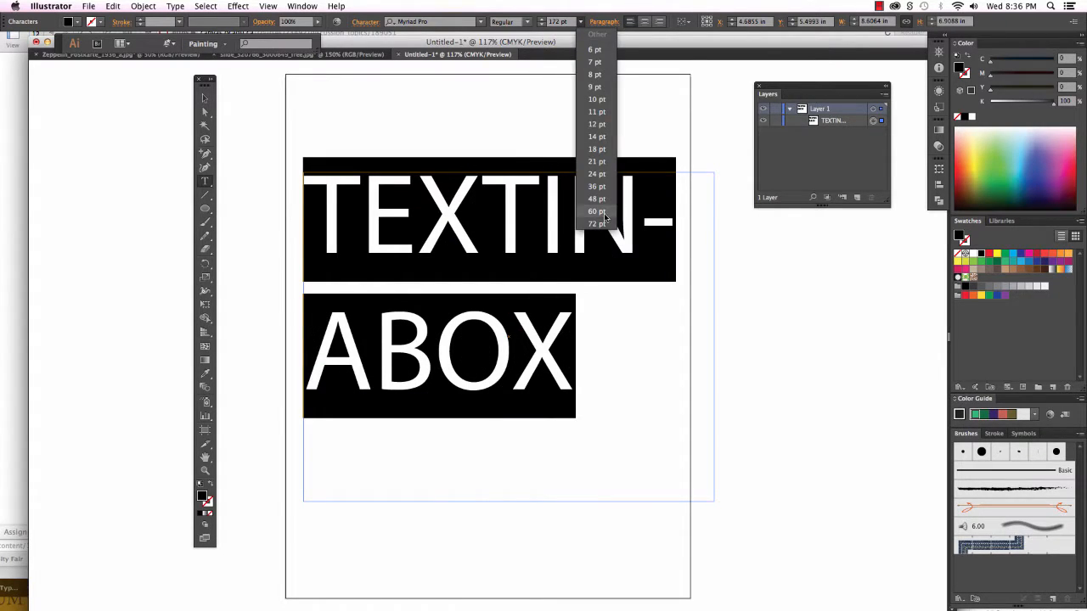
pyautogui.click(601, 212)
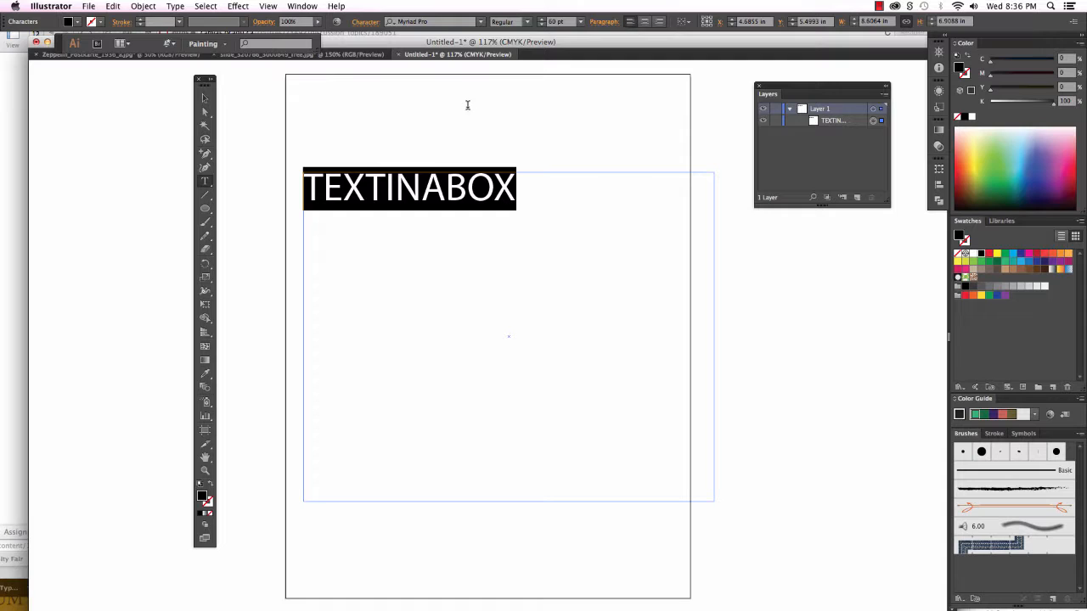
pyautogui.click(481, 24)
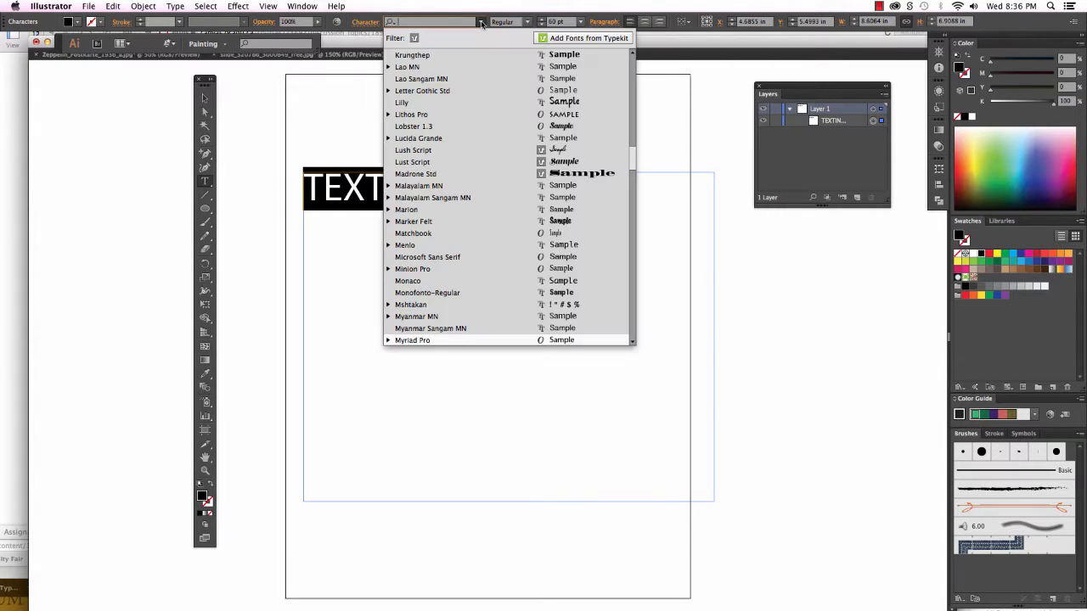
pyautogui.click(469, 176)
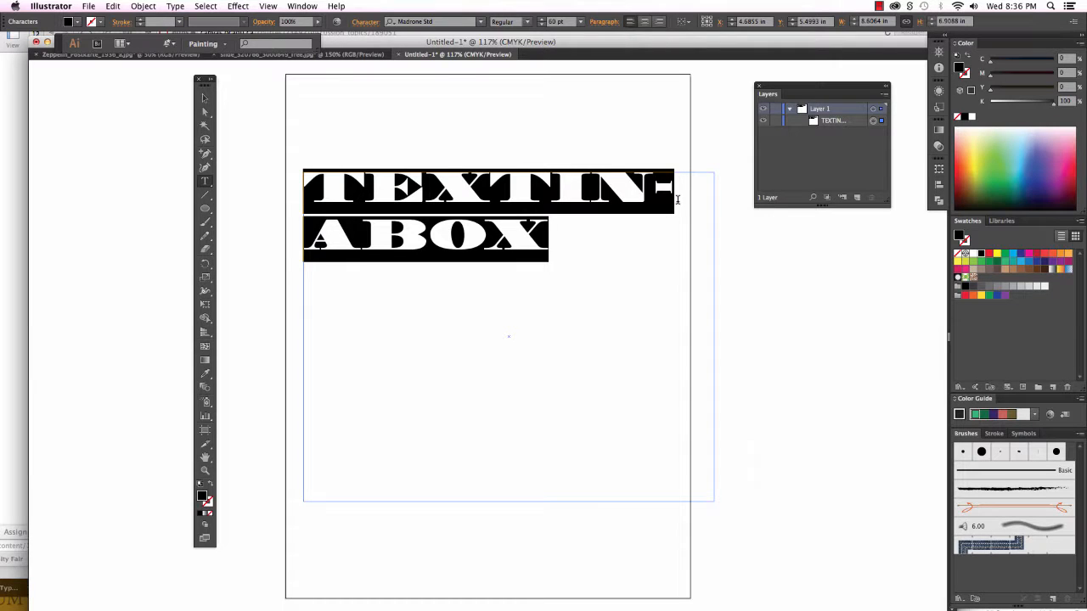
# Break the text into four lines reading TEXT, IN, A and BOX, and deselect the text box
pyautogui.click(553, 180)
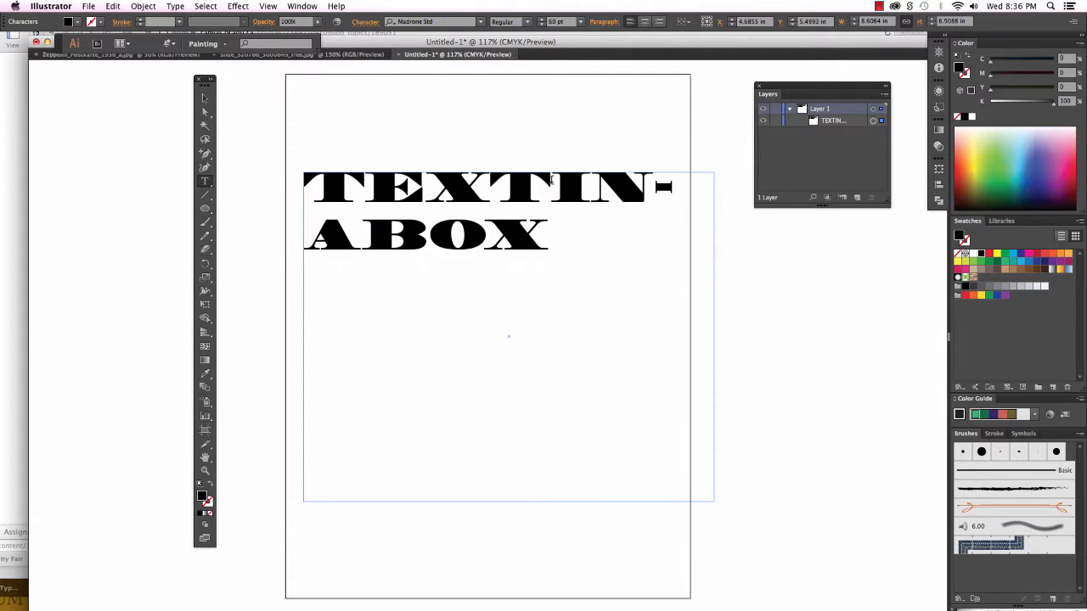
pyautogui.press('Return')
pyautogui.click(442, 239)
pyautogui.press('Return')
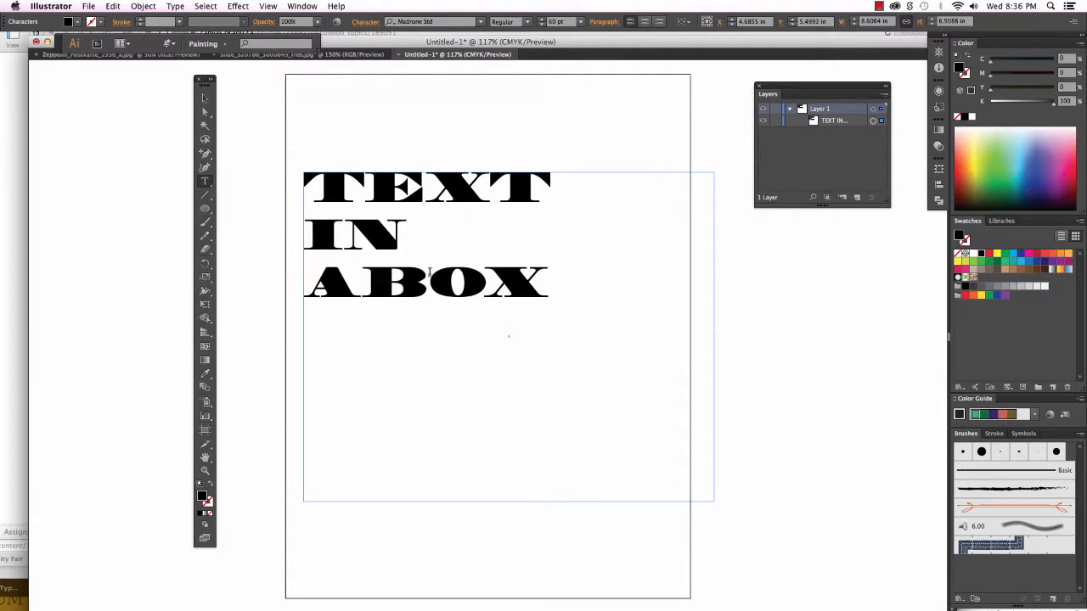
pyautogui.click(362, 278)
pyautogui.press('Return')
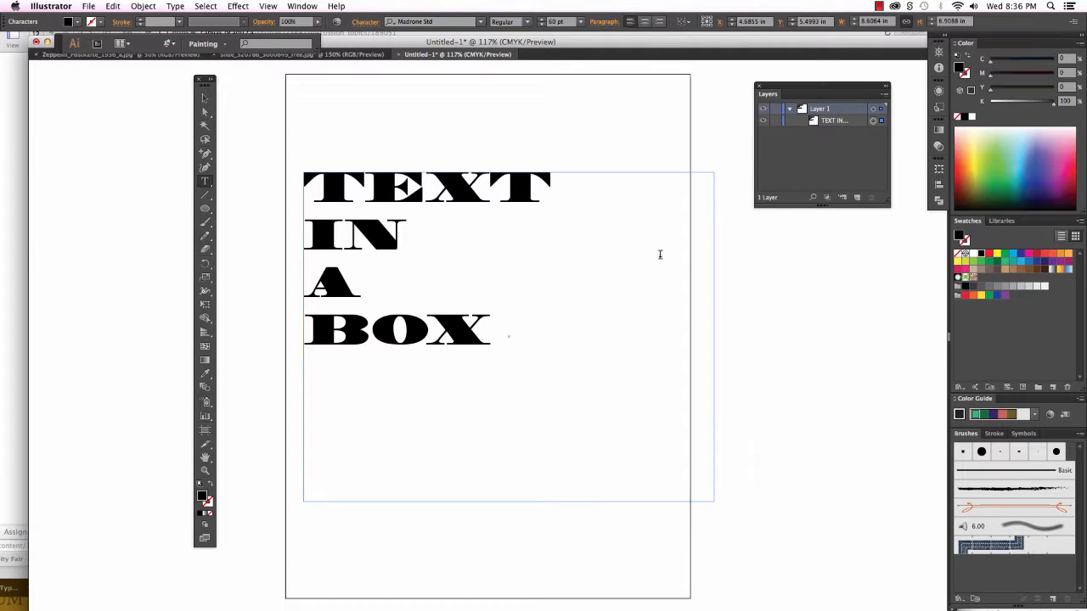
pyautogui.click(204, 98)
pyautogui.click(259, 110)
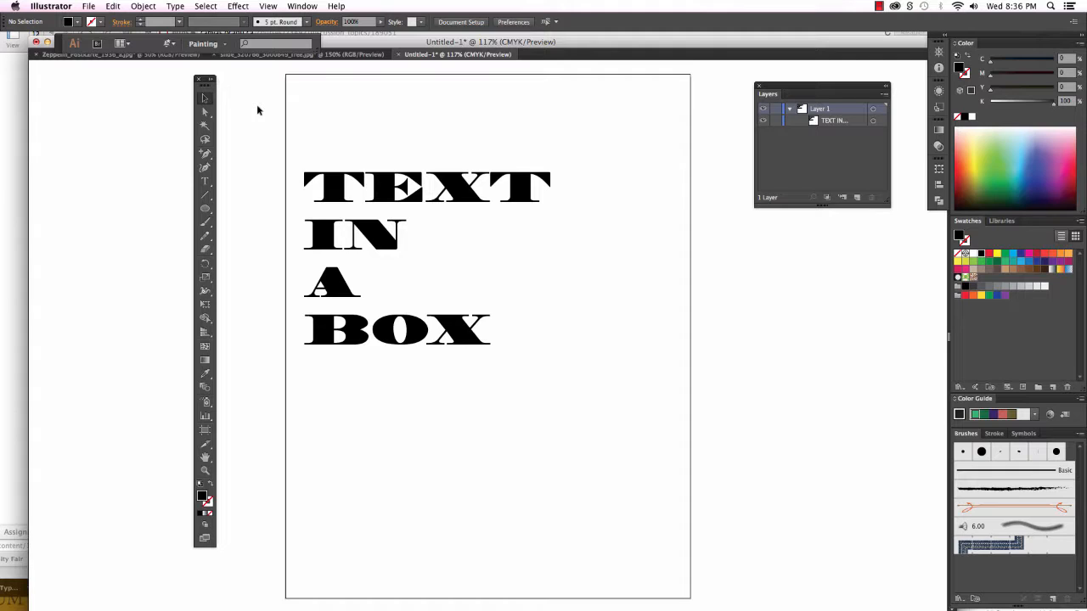
# Zoom in to 3200% on the lower right serif of the X in BOX to examine the letter's edge
pyautogui.press('super+equal')
pyautogui.press('super+equal')
pyautogui.press('super+equal')
pyautogui.press('super+equal')
pyautogui.press('super+equal')
pyautogui.press('super+equal')
pyautogui.press('super+equal')
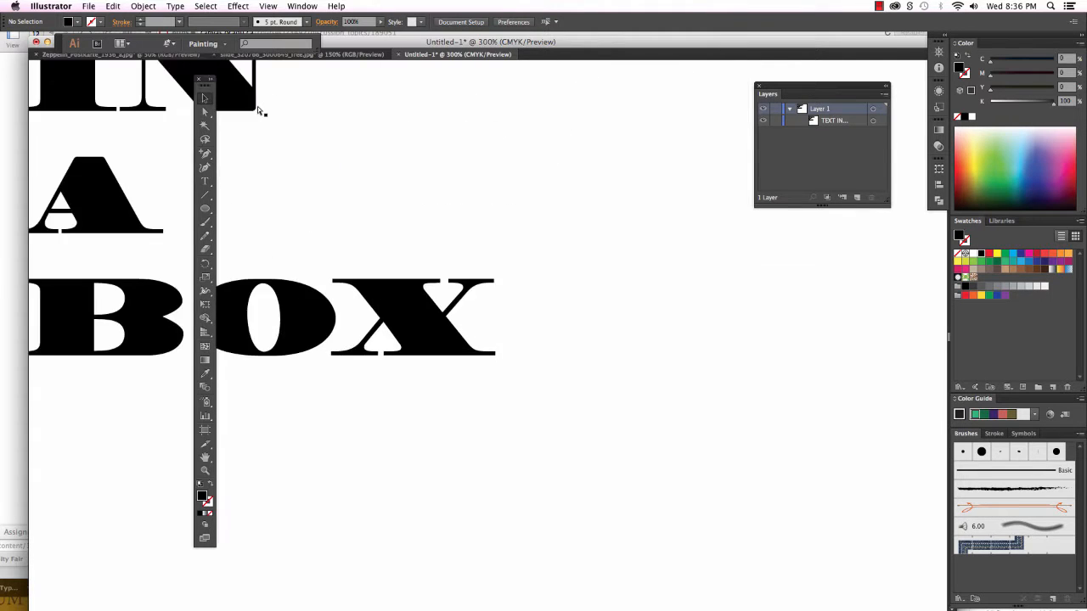
pyautogui.press('super+equal')
pyautogui.press('super+equal')
pyautogui.press('super+equal')
pyautogui.press('super+equal')
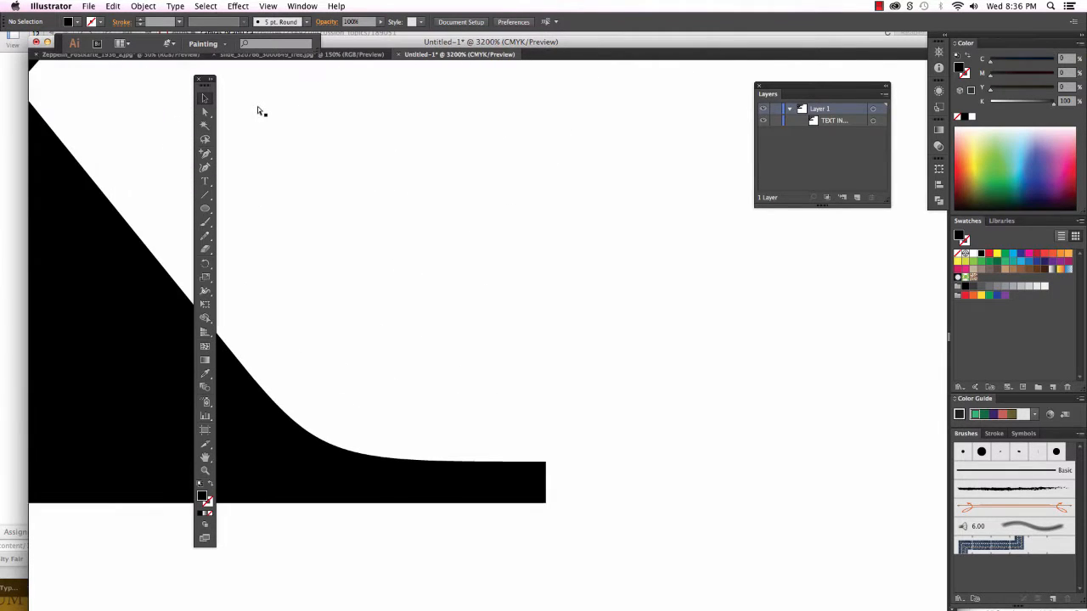
# Zoom out to 150% to view all four lines of the text on the artboard
pyautogui.press('super+minus')
pyautogui.press('super+minus')
pyautogui.press('super+minus')
pyautogui.press('super+minus')
pyautogui.press('super+minus')
pyautogui.press('super+minus')
pyautogui.press('super+minus')
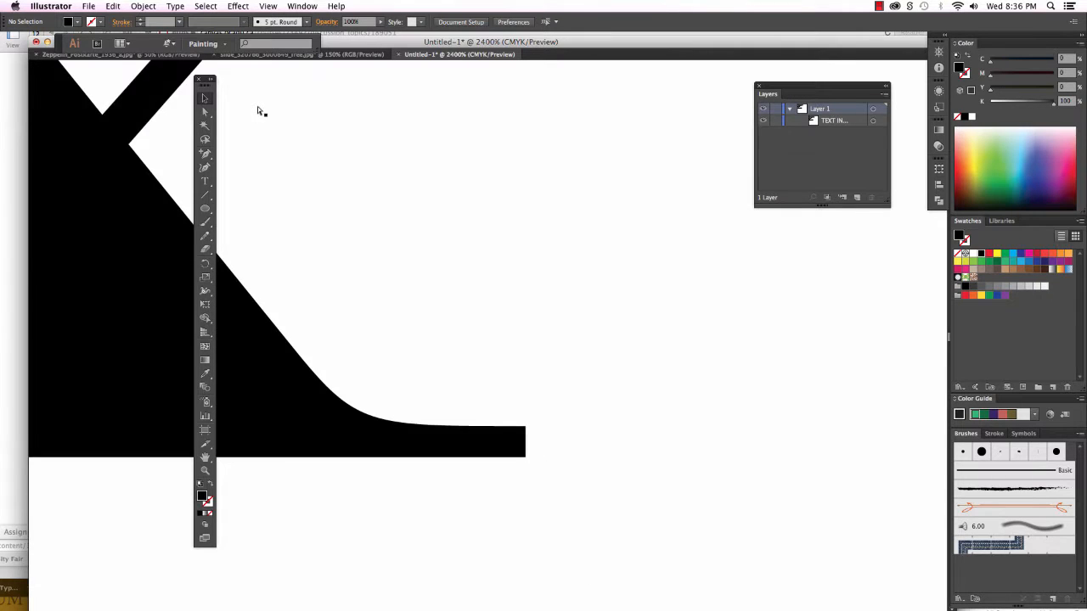
pyautogui.press('super+minus')
pyautogui.press('super+minus')
pyautogui.press('super+minus')
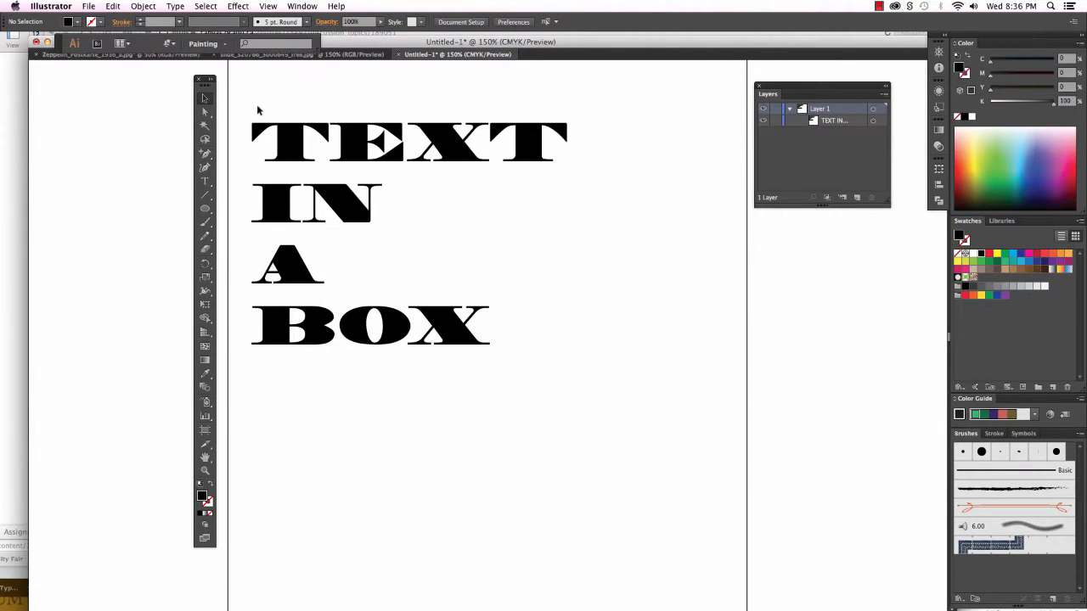
# Move the Layers panel beside the text and widen it to show the text object's full name
pyautogui.click(824, 122)
pyautogui.moveTo(810, 96); pyautogui.dragTo(659, 87)
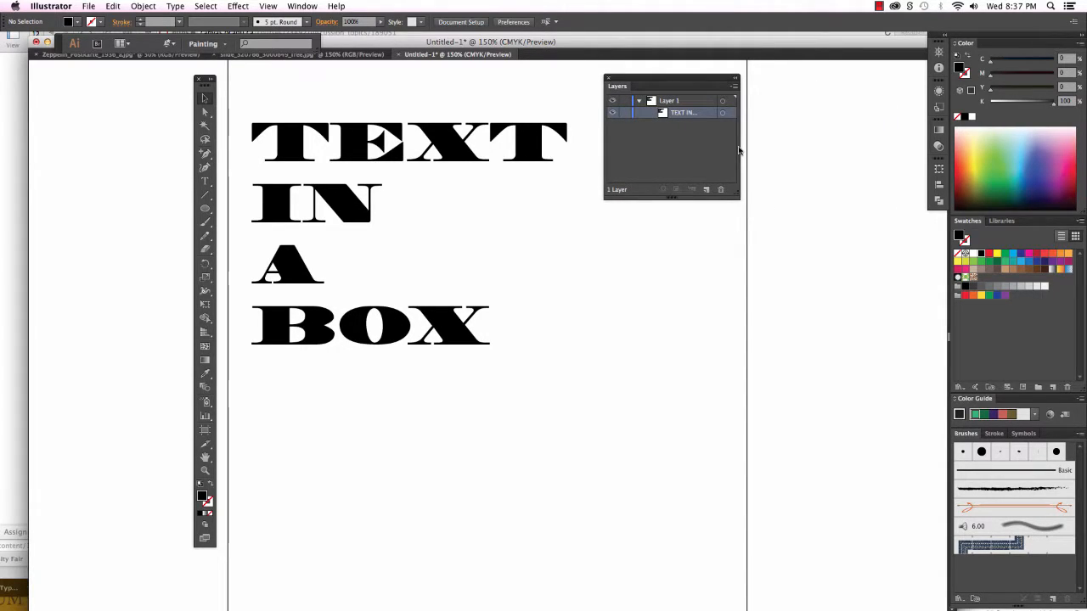
pyautogui.moveTo(740, 161); pyautogui.dragTo(885, 163)
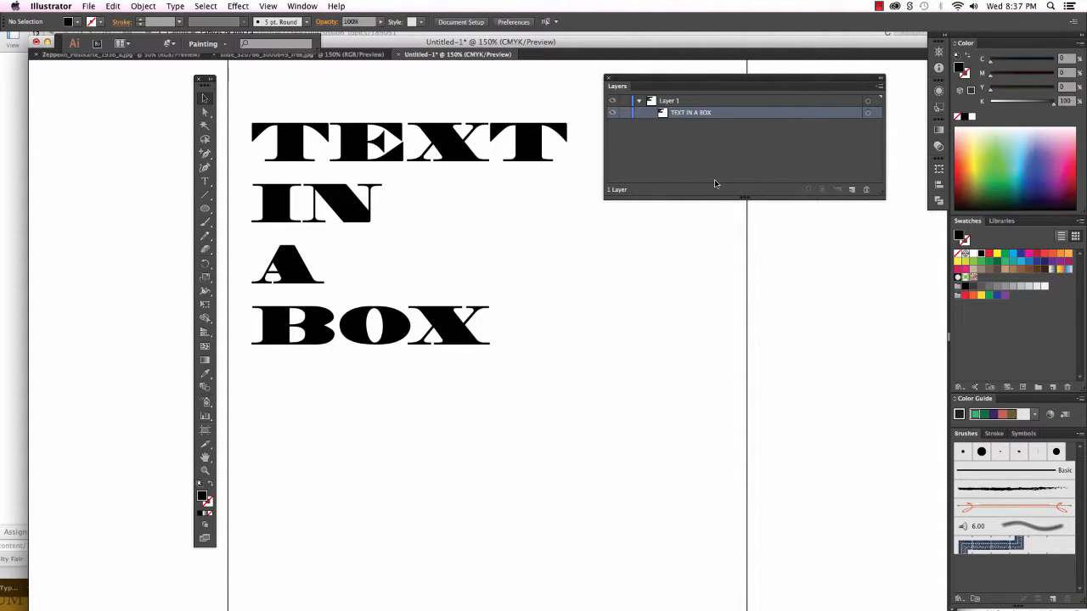
# Fill only the letter E in TEXT with light blue and deselect the text
pyautogui.click(437, 136)
pyautogui.doubleClick(413, 141)
pyautogui.moveTo(413, 140); pyautogui.dragTo(344, 141)
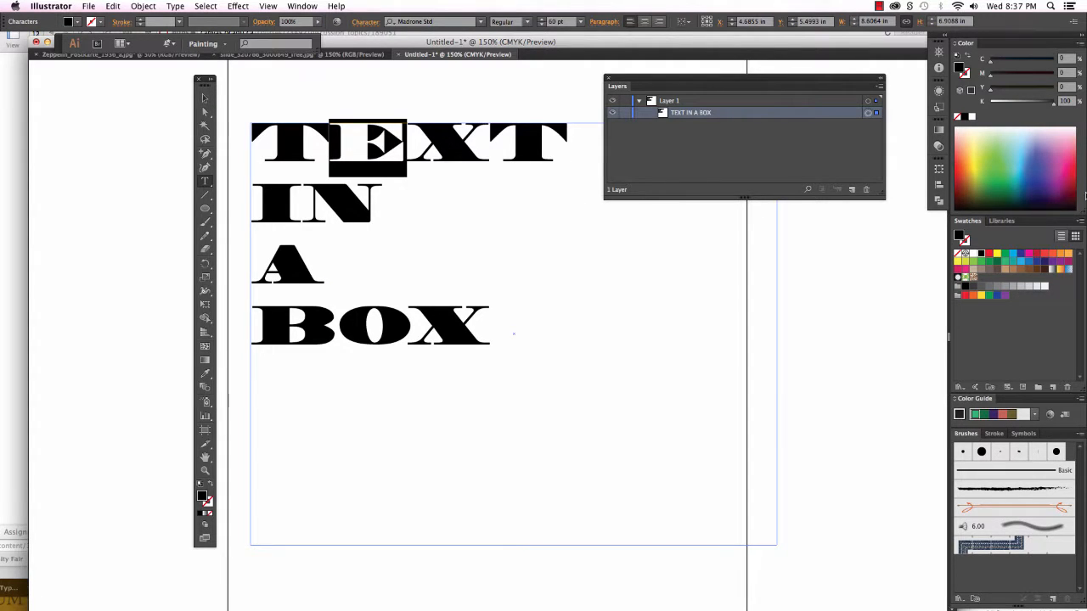
pyautogui.click(1024, 142)
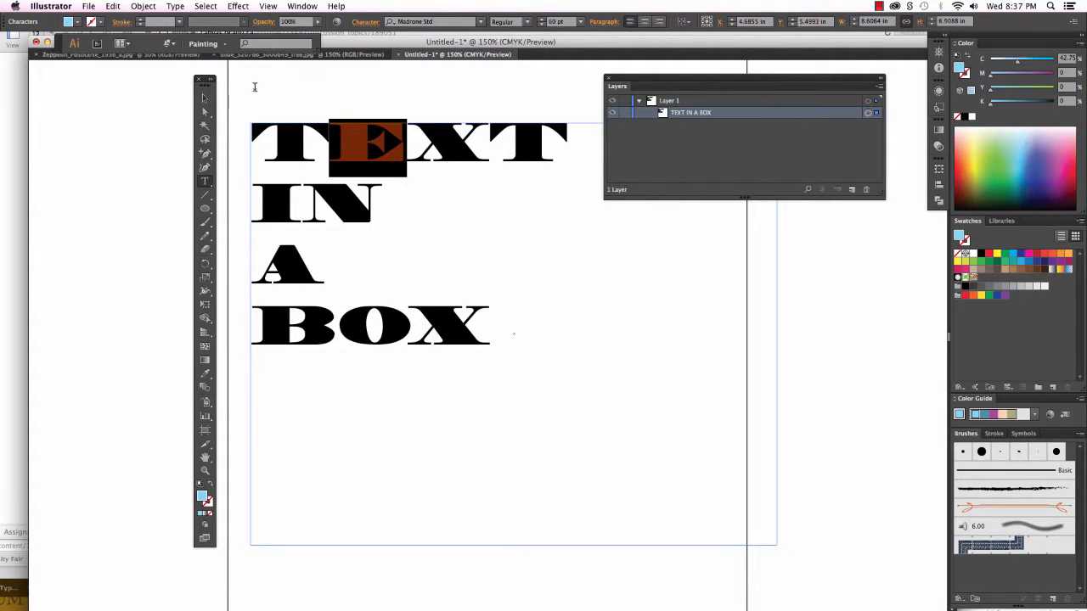
pyautogui.click(205, 98)
pyautogui.click(797, 309)
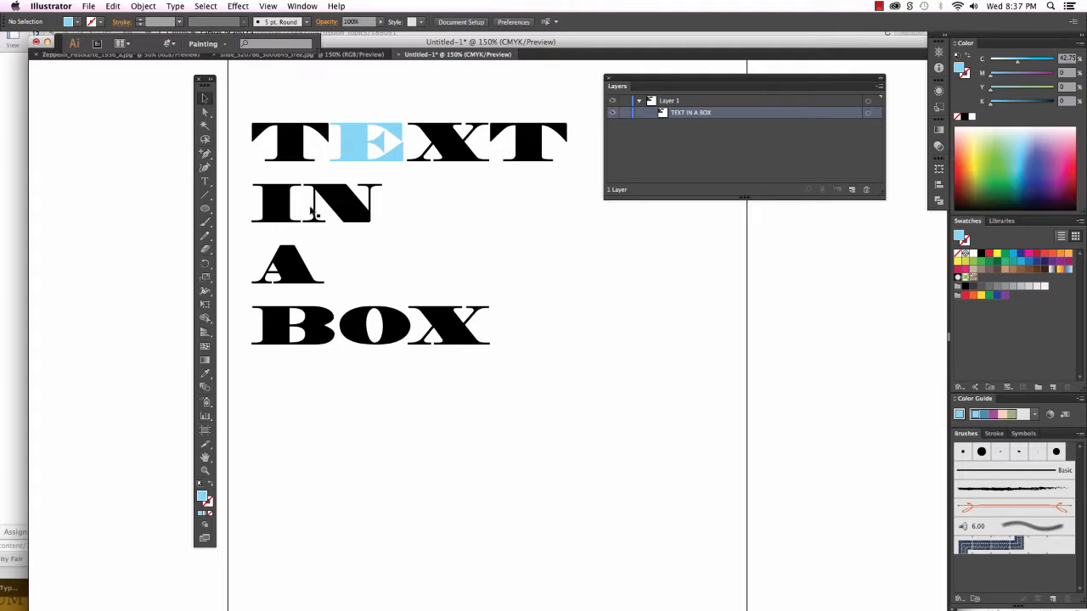
# Convert the whole text object to vector shapes with Create Outlines
pyautogui.click(292, 149)
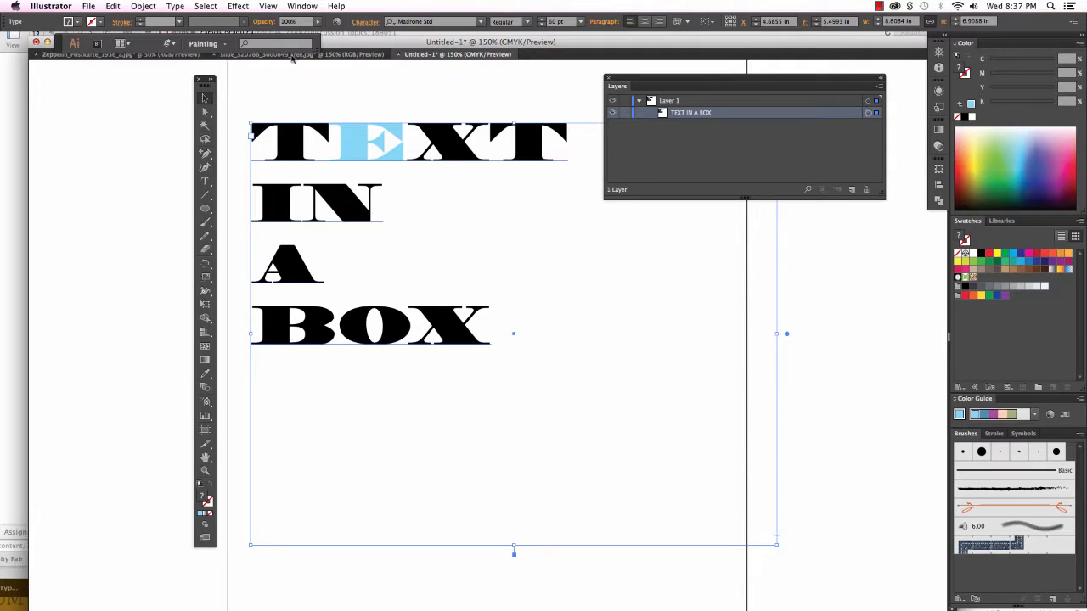
pyautogui.click(174, 7)
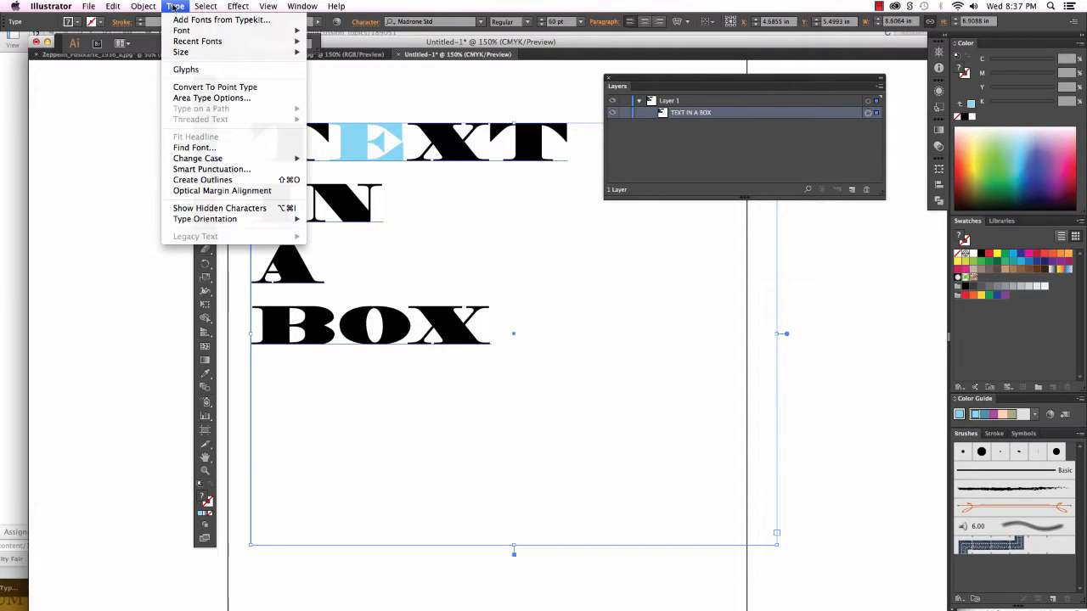
pyautogui.click(202, 181)
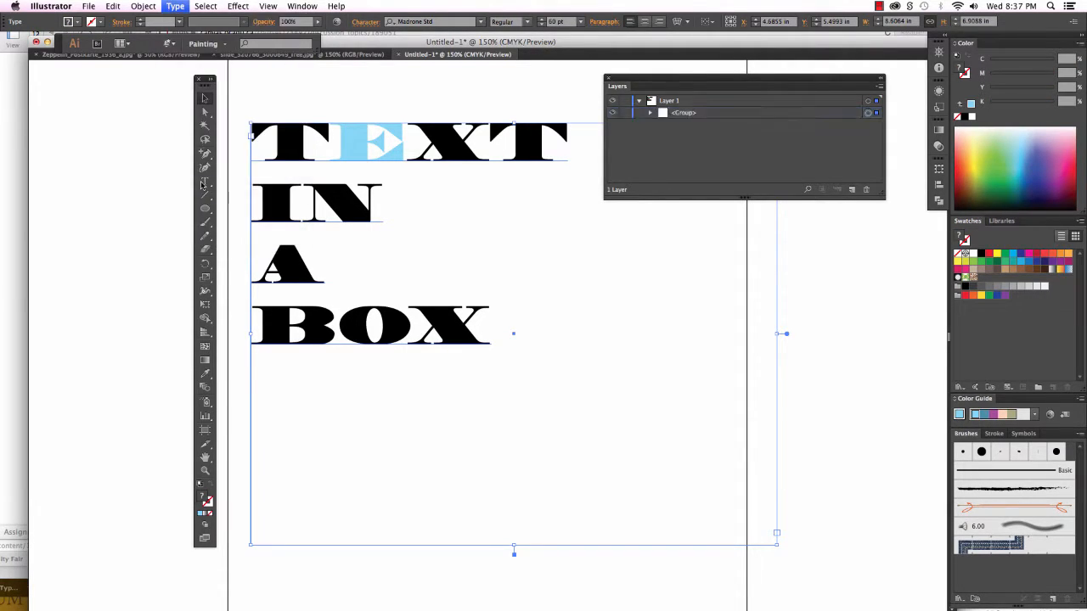
# Expand the outlined group in the lengthened layer list and examine its individual letter paths
pyautogui.click(649, 114)
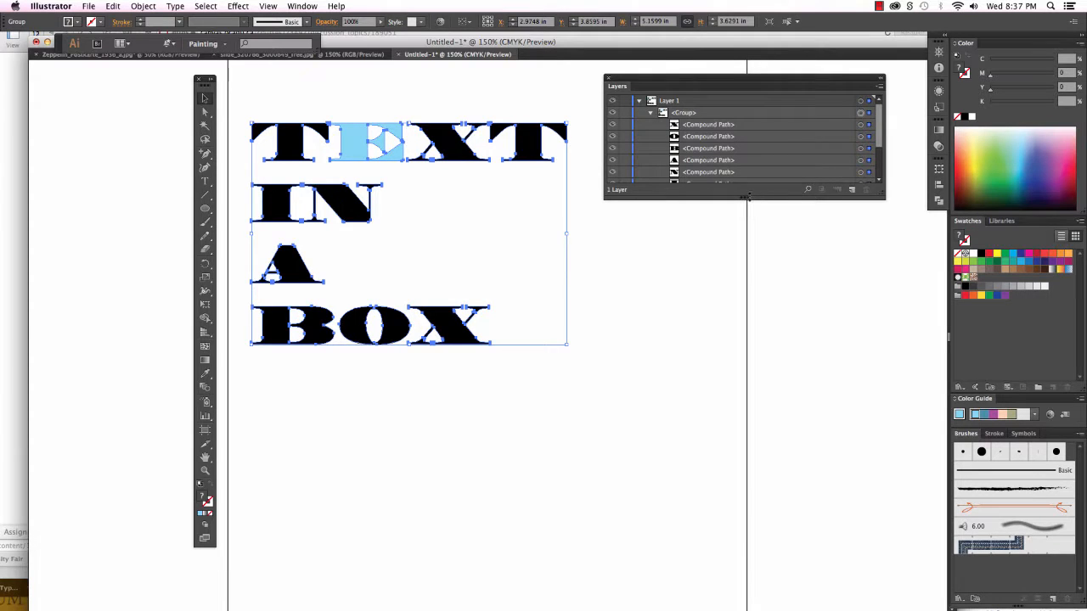
pyautogui.moveTo(747, 196); pyautogui.dragTo(752, 569)
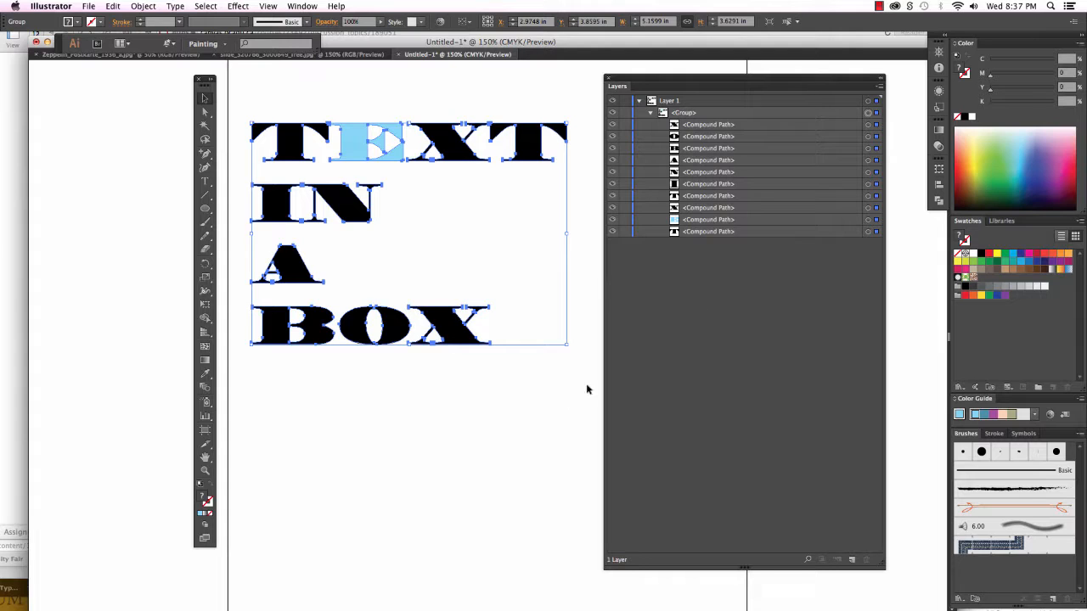
pyautogui.click(520, 418)
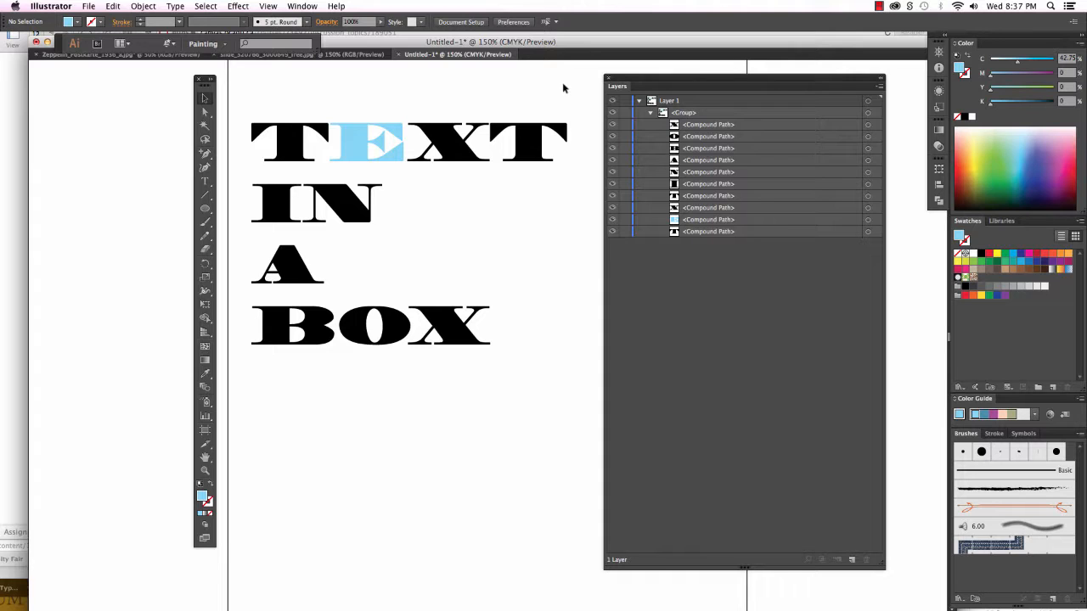
pyautogui.click(457, 143)
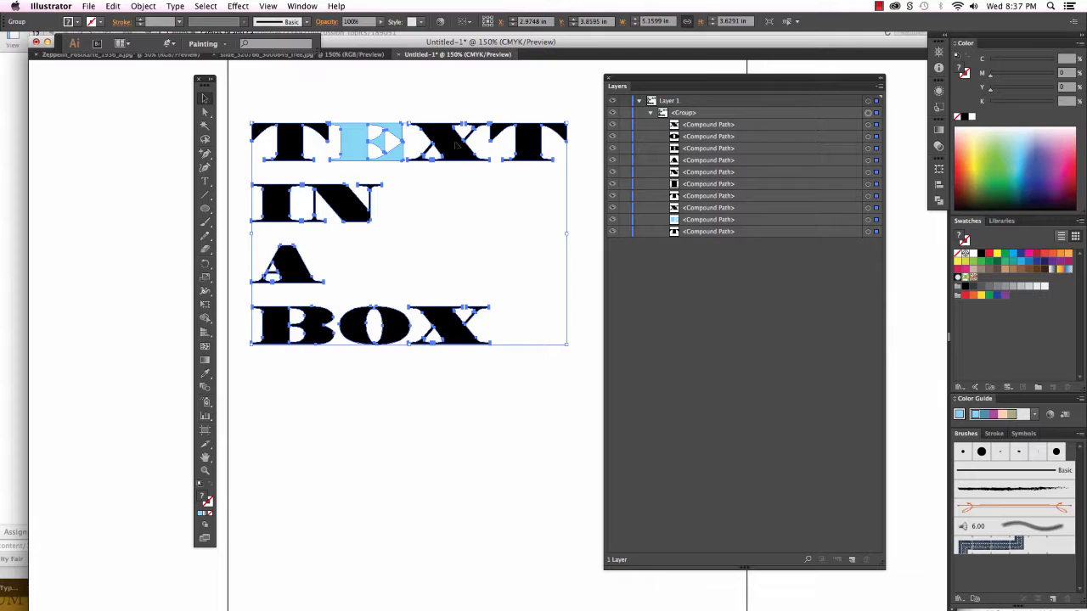
pyautogui.click(448, 439)
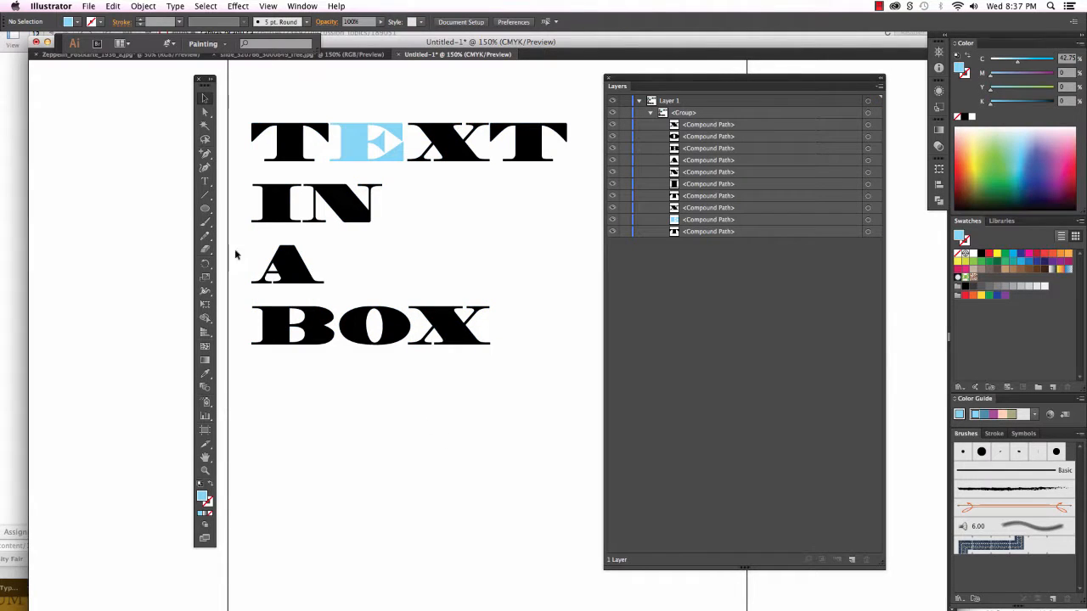
# Draw a rough light blue letter B with the Pen tool in the empty area below BOX
pyautogui.click(205, 154)
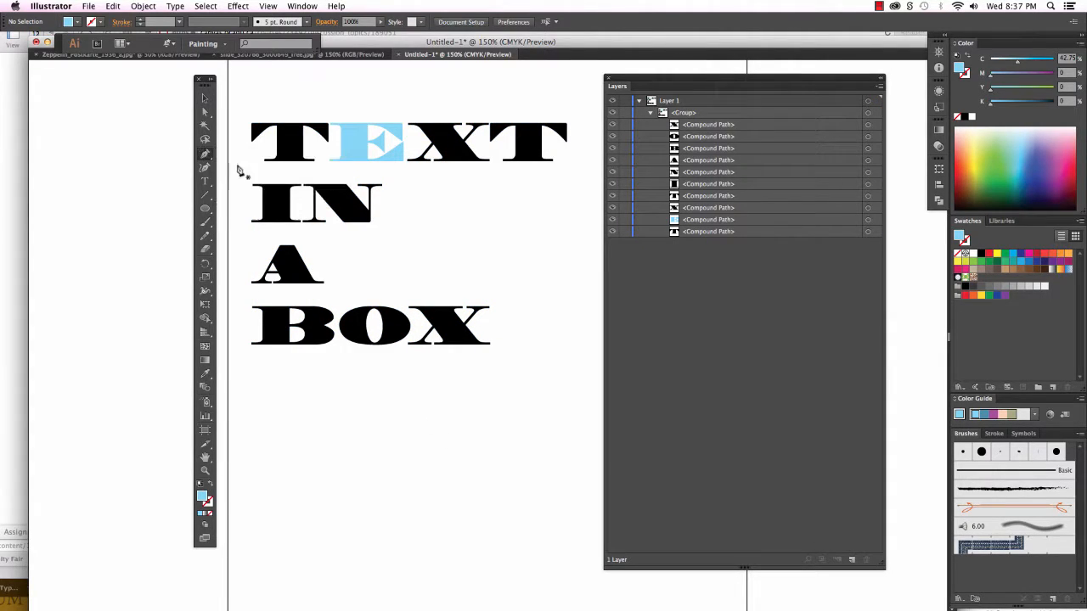
pyautogui.click(315, 399)
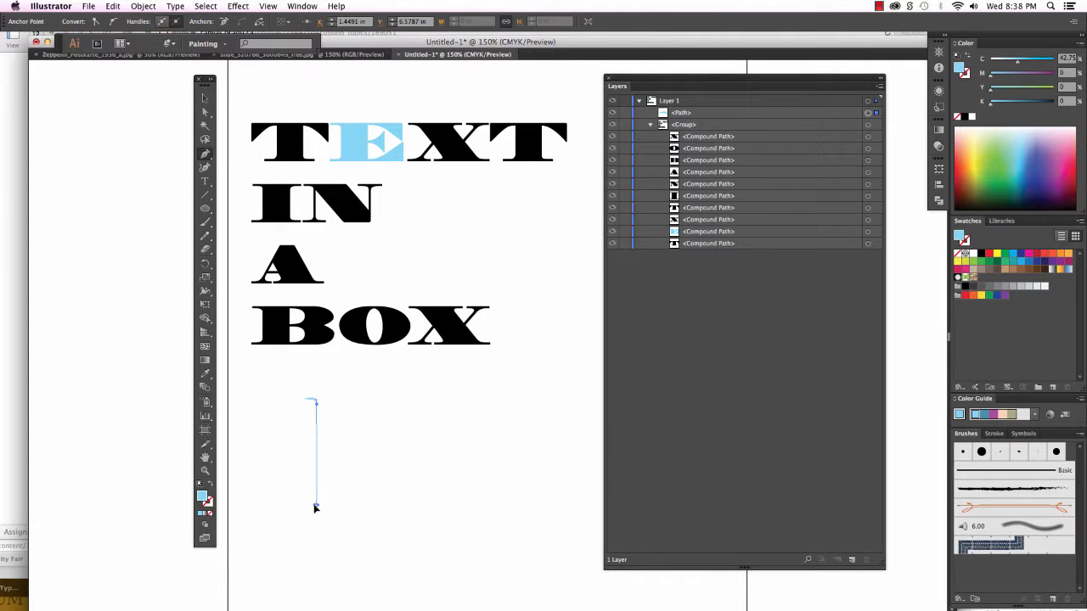
pyautogui.moveTo(316, 509); pyautogui.dragTo(311, 508)
pyautogui.click(305, 508)
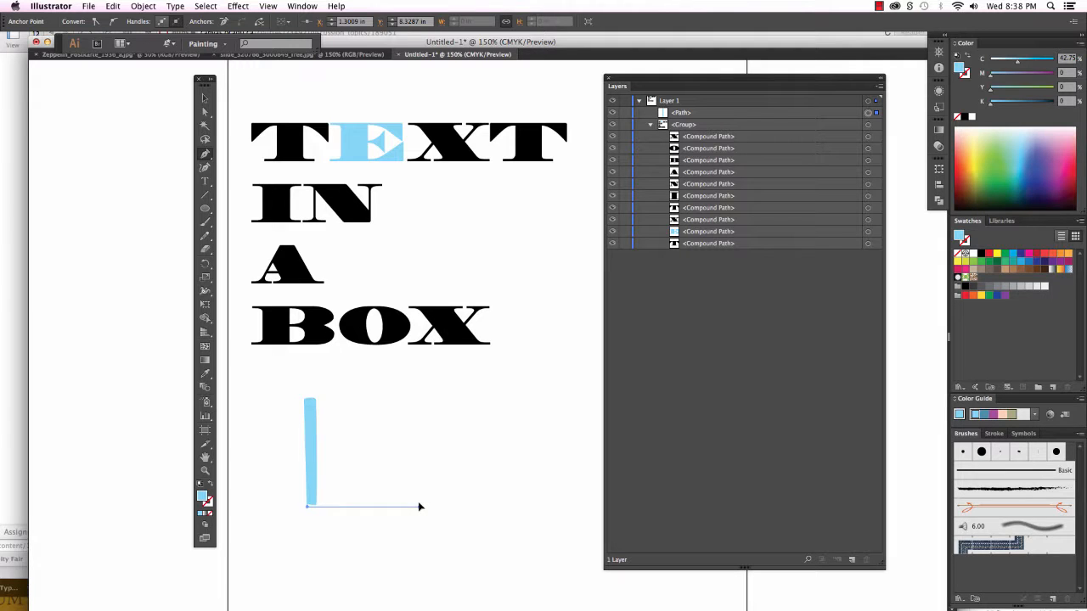
pyautogui.moveTo(417, 508); pyautogui.dragTo(431, 452)
pyautogui.click(431, 450)
pyautogui.click(420, 394)
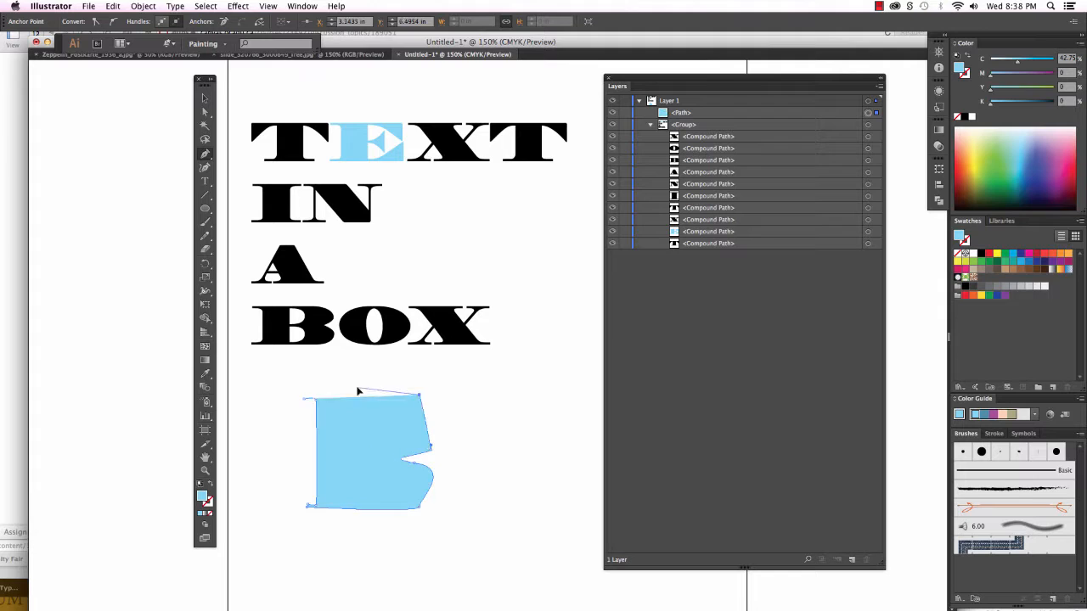
pyautogui.click(356, 388)
pyautogui.click(307, 398)
# Add the B's two holes by drawing a white circle about 0.57 in wide in its lower half and copying it to the upper half
pyautogui.click(205, 208)
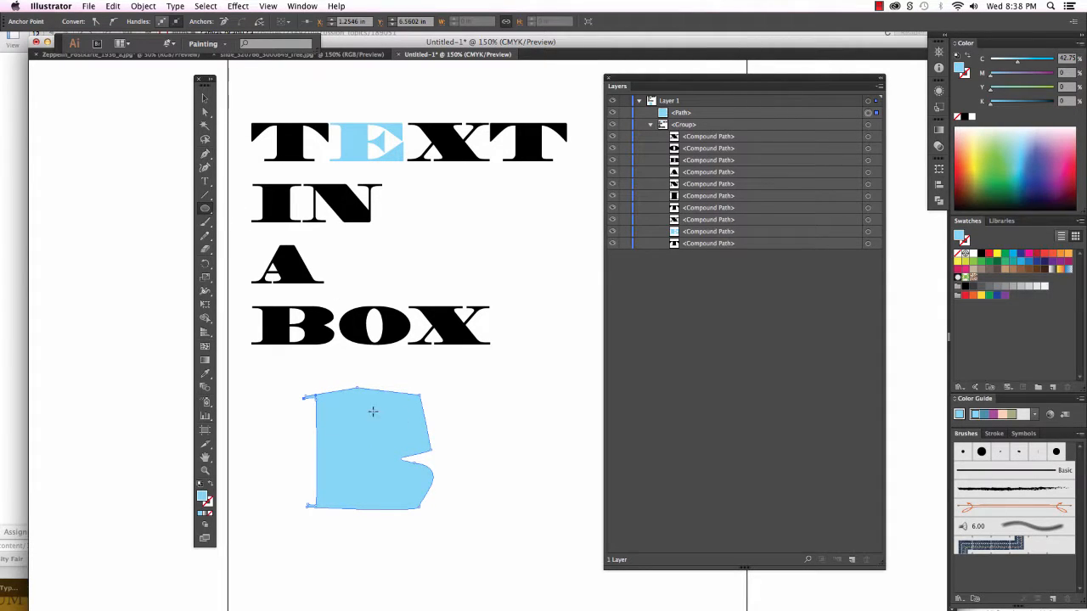
pyautogui.moveTo(355, 410); pyautogui.dragTo(395, 500)
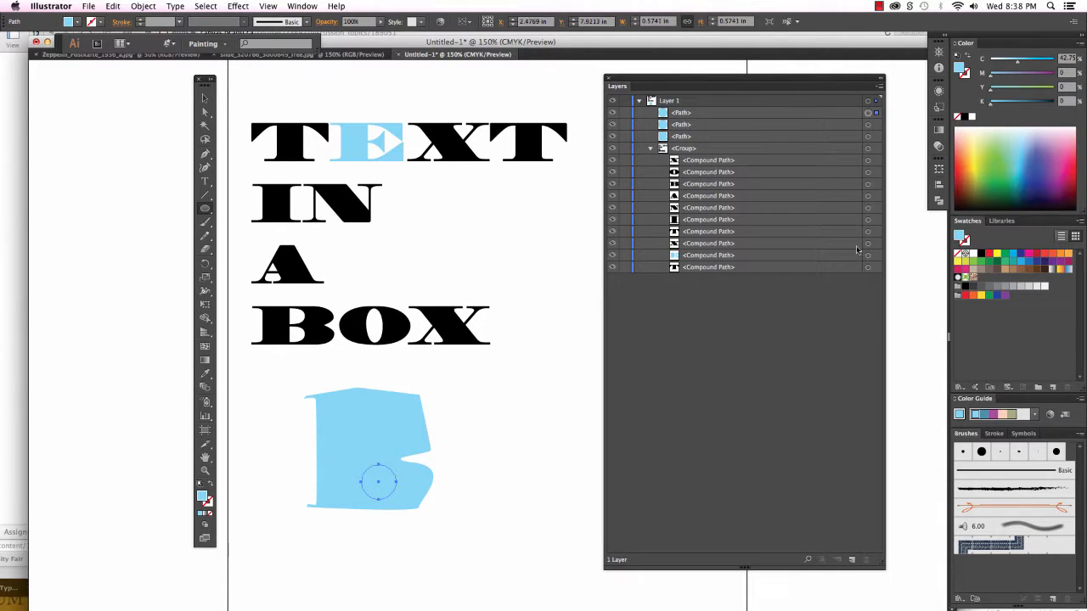
pyautogui.click(972, 116)
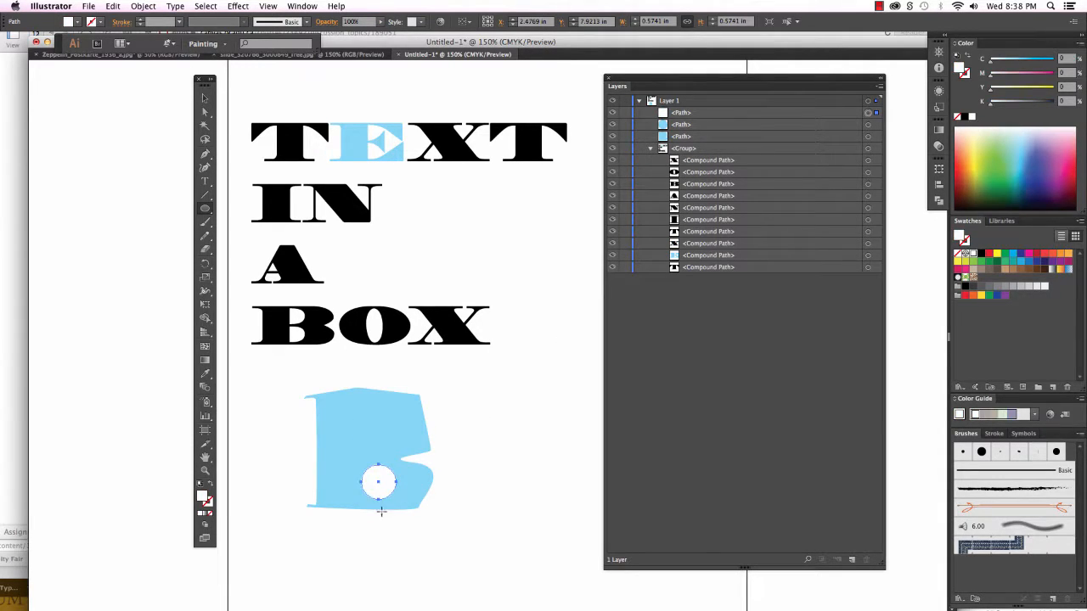
pyautogui.press('v')
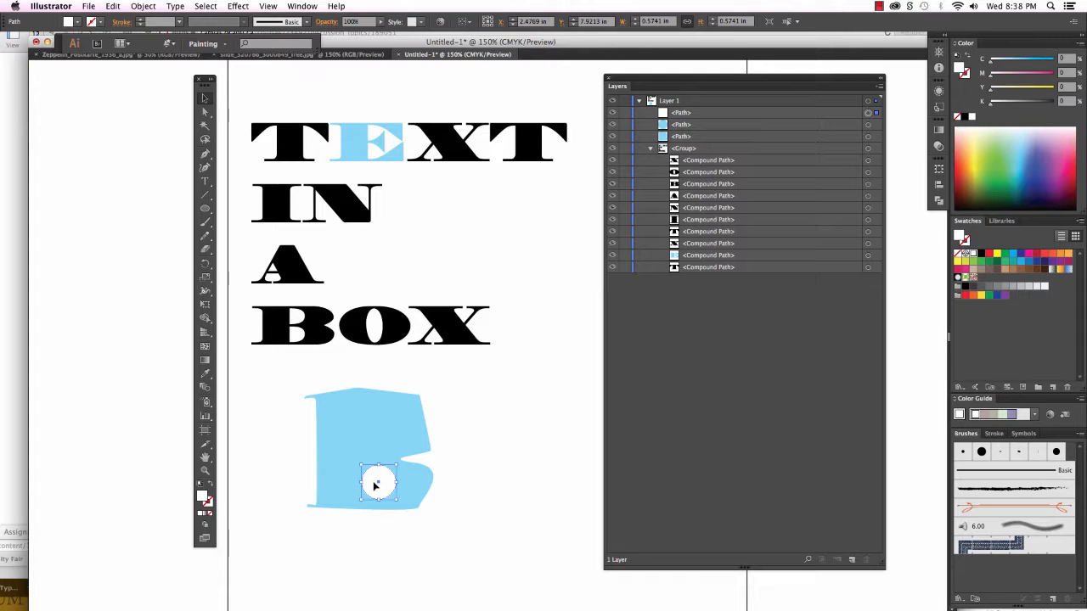
pyautogui.moveTo(374, 486); pyautogui.dragTo(367, 429)
pyautogui.click(489, 429)
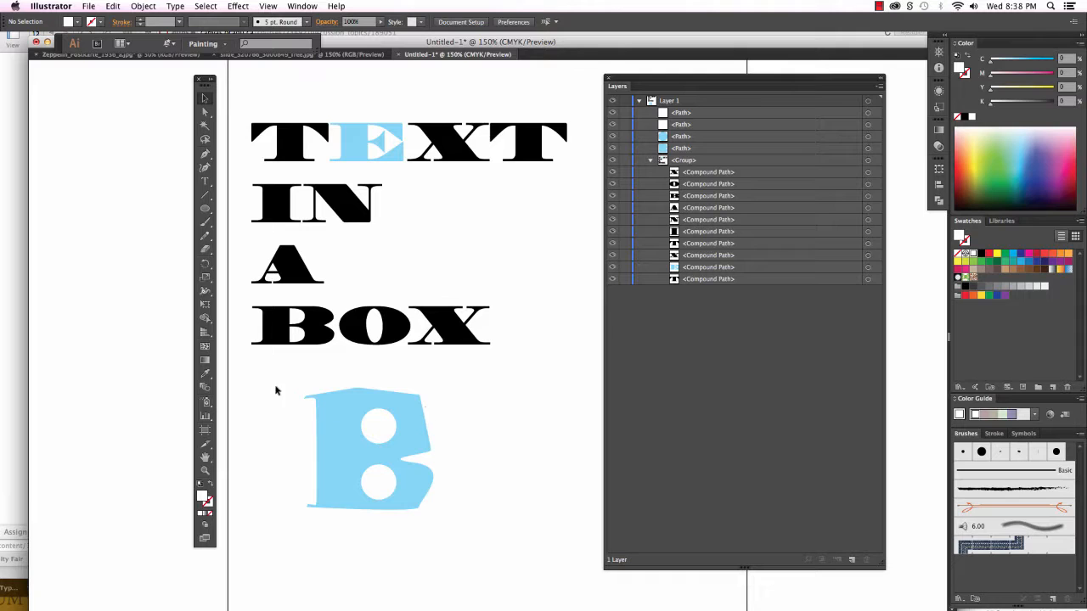
# Move all the pieces of the hand-drawn B together off the artboard, to the left of the text
pyautogui.moveTo(285, 376); pyautogui.dragTo(465, 560)
pyautogui.moveTo(408, 478); pyautogui.dragTo(573, 561)
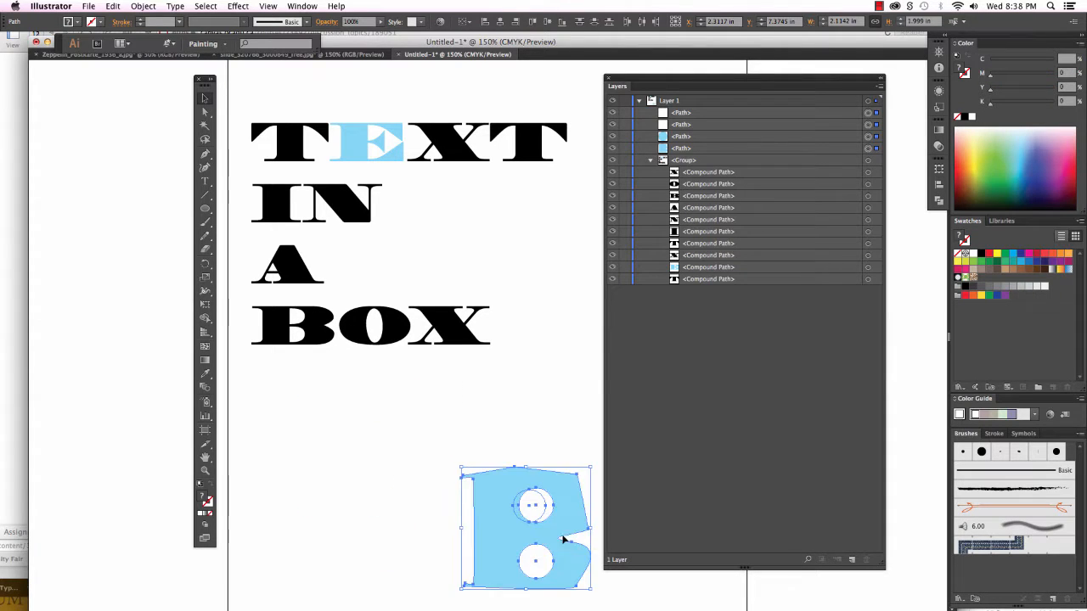
pyautogui.click(551, 421)
pyautogui.click(333, 324)
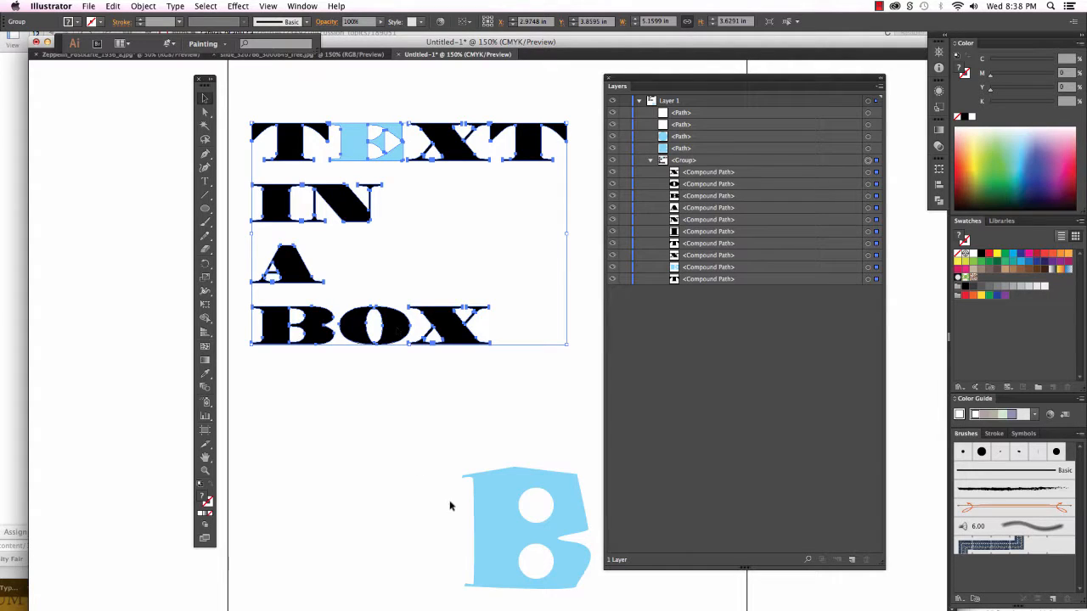
pyautogui.moveTo(457, 440); pyautogui.dragTo(596, 586)
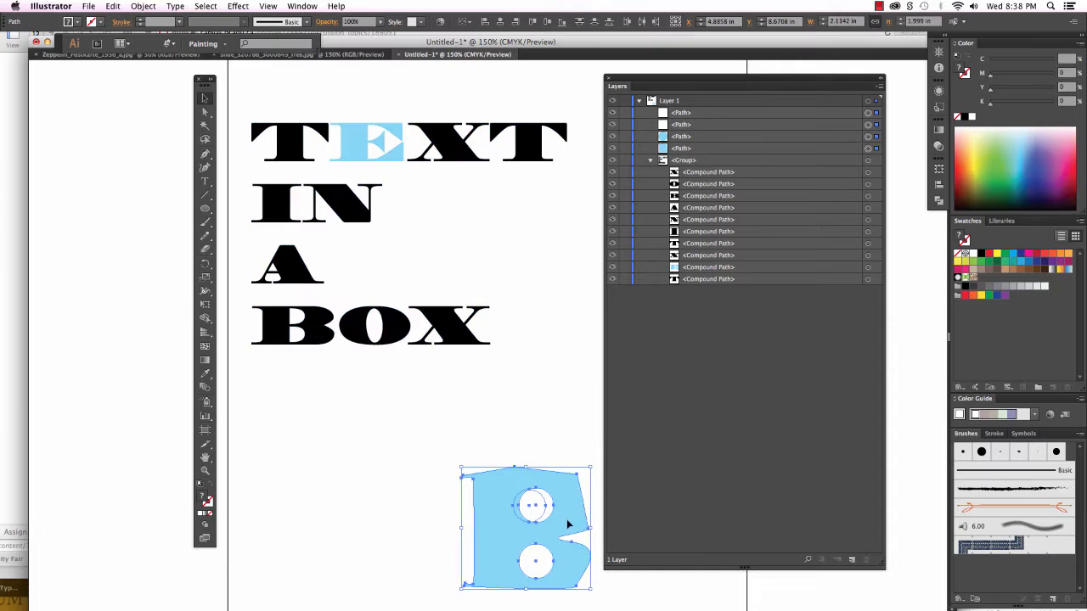
pyautogui.moveTo(563, 514); pyautogui.dragTo(108, 182)
pyautogui.click(413, 464)
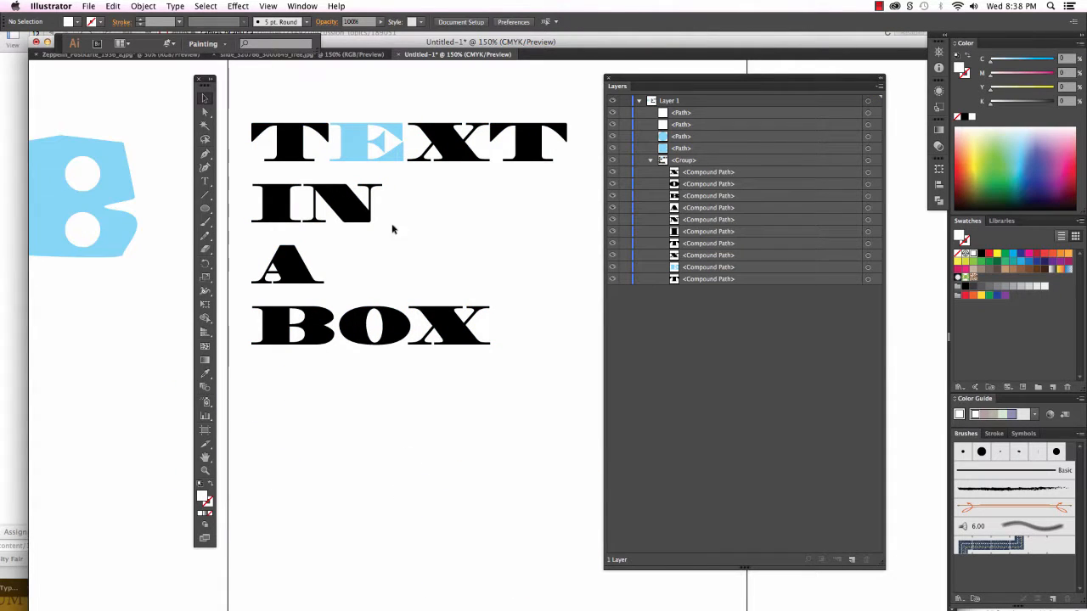
# Draw a wavy freehand line about 4.5 by 5.6 in with the Pencil tool, looping across all four lines of text
pyautogui.click(285, 148)
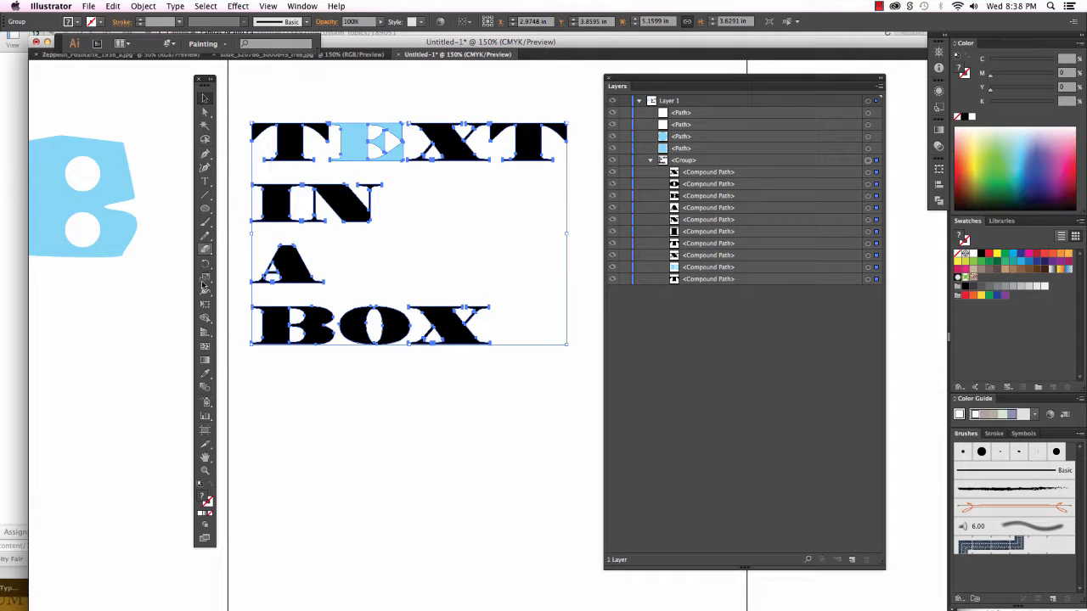
pyautogui.click(204, 239)
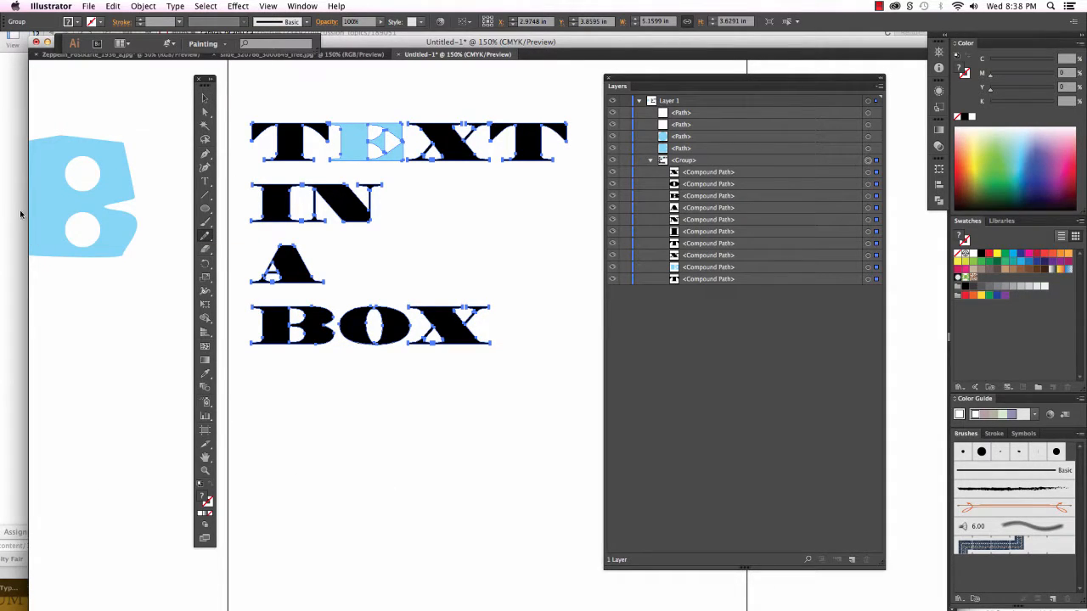
pyautogui.moveTo(253, 95)
pyautogui.mouseDown()
pyautogui.moveTo(292, 127)
pyautogui.moveTo(279, 204)
pyautogui.moveTo(290, 259)
pyautogui.moveTo(281, 367)
pyautogui.moveTo(307, 395)
pyautogui.moveTo(326, 387)
pyautogui.moveTo(321, 297)
pyautogui.moveTo(359, 240)
pyautogui.moveTo(335, 181)
pyautogui.moveTo(369, 95)
pyautogui.moveTo(394, 83)
pyautogui.moveTo(444, 129)
pyautogui.moveTo(445, 213)
pyautogui.moveTo(386, 283)
pyautogui.moveTo(391, 407)
pyautogui.moveTo(426, 414)
pyautogui.moveTo(455, 387)
pyautogui.moveTo(458, 351)
pyautogui.moveTo(429, 291)
pyautogui.moveTo(434, 255)
pyautogui.moveTo(523, 173)
pyautogui.moveTo(527, 75)
pyautogui.mouseUp()
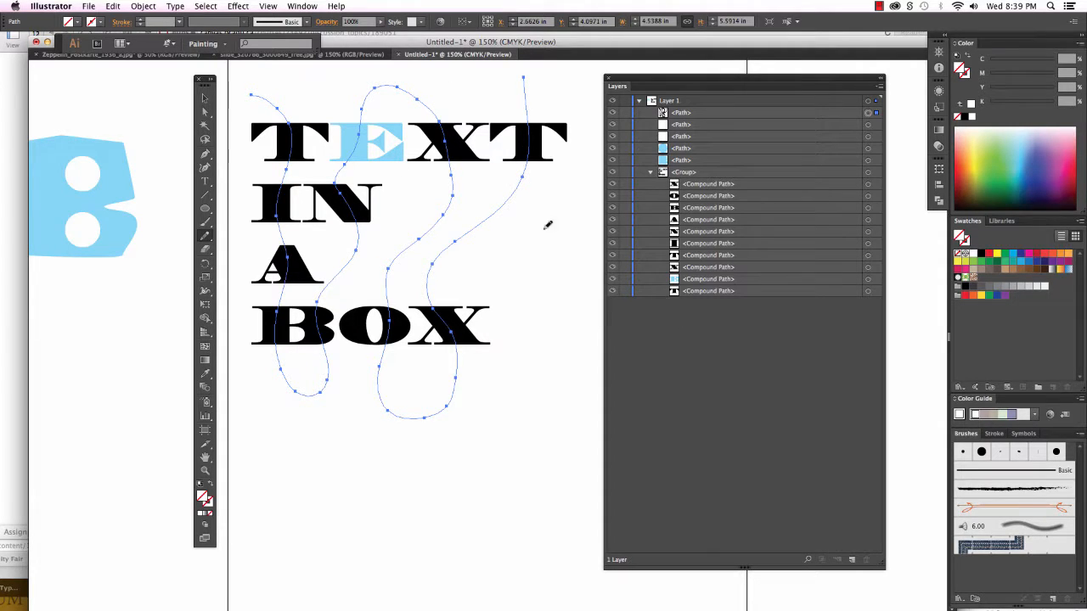
# Cut the outlined letters along the wavy path with Divide Objects Below and reselect the divided letter group
pyautogui.click(146, 6)
pyautogui.moveTo(189, 222)
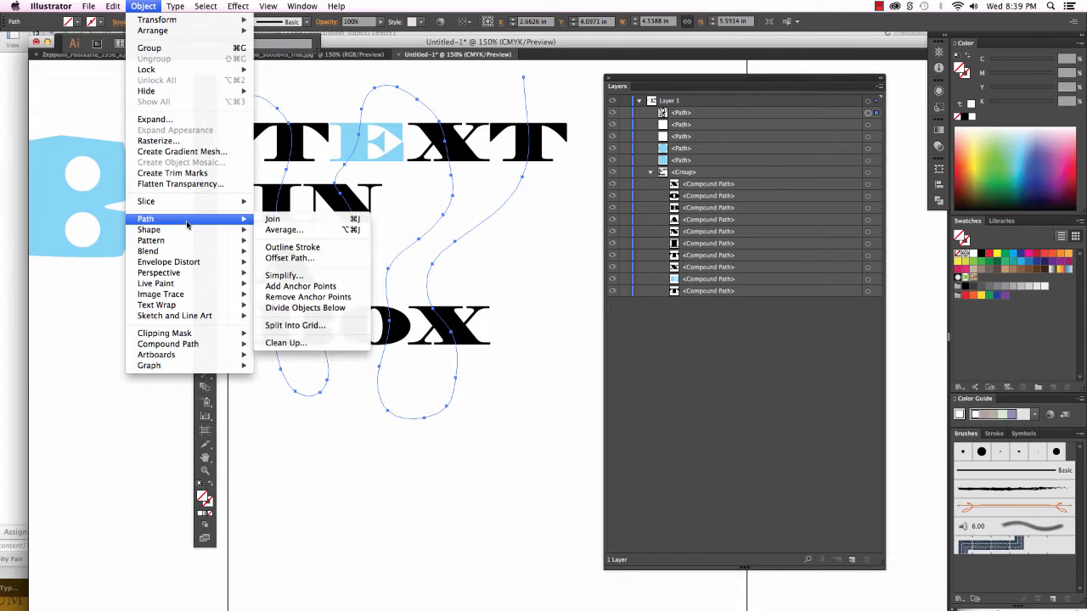
pyautogui.click(282, 309)
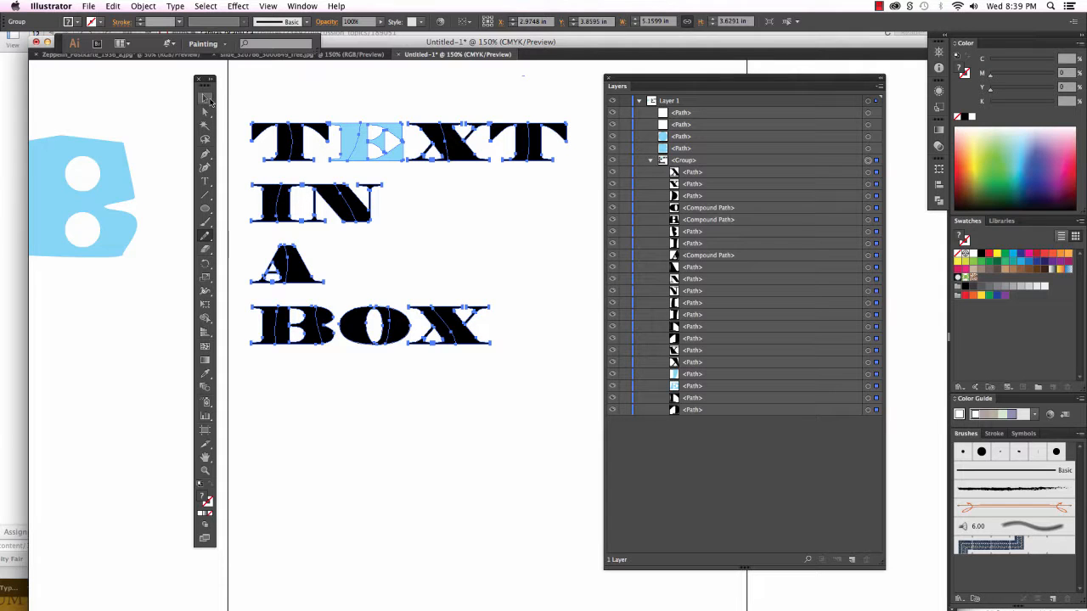
pyautogui.click(204, 97)
pyautogui.click(581, 112)
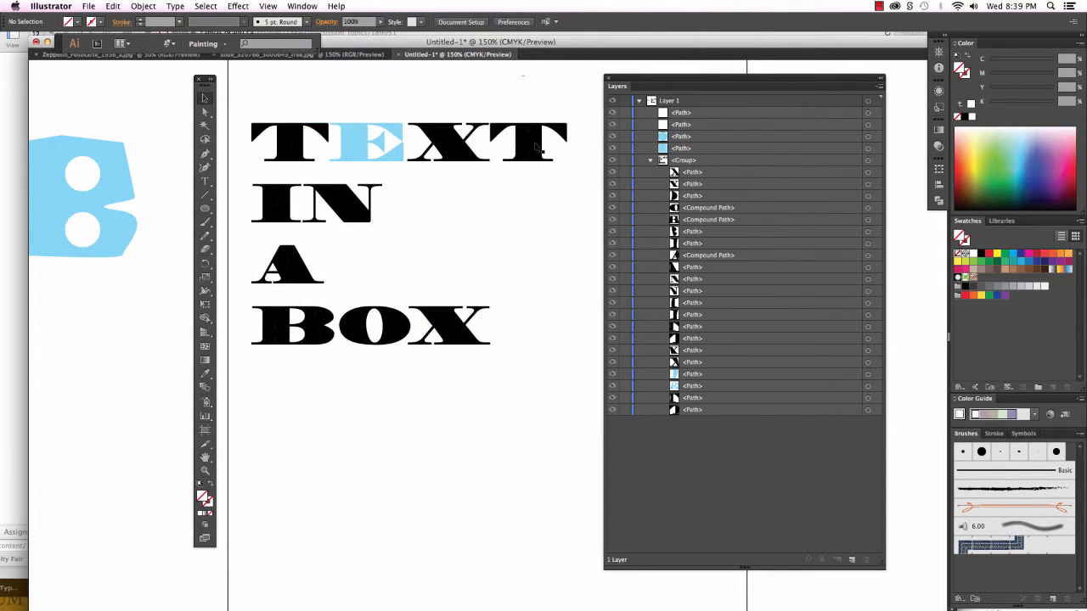
pyautogui.click(533, 146)
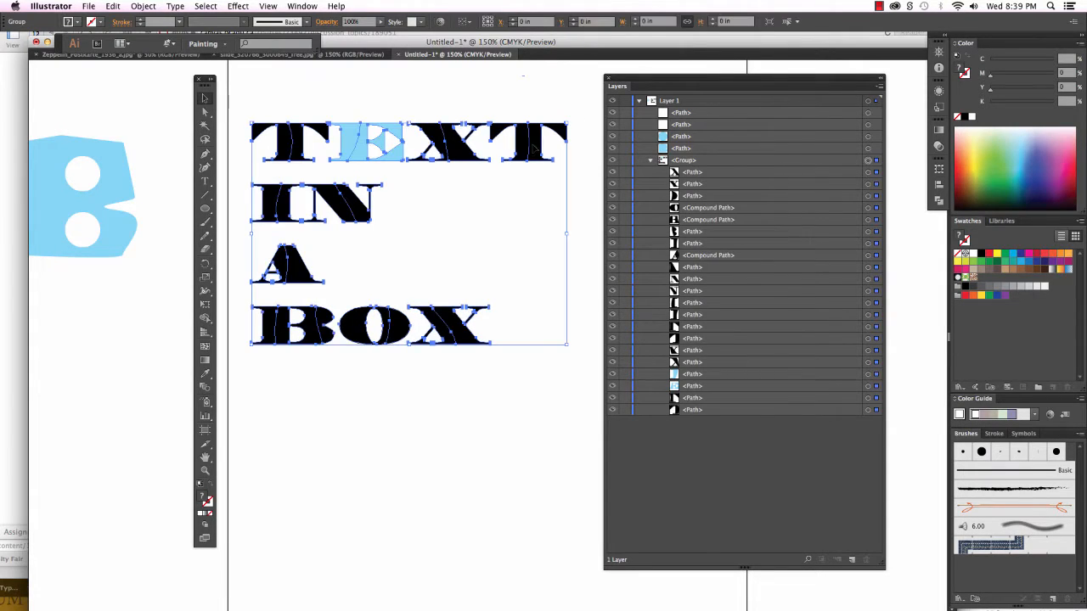
# Review the list of pieces inside the divided letter group in the layer structure and clear the artwork selection
pyautogui.click(650, 160)
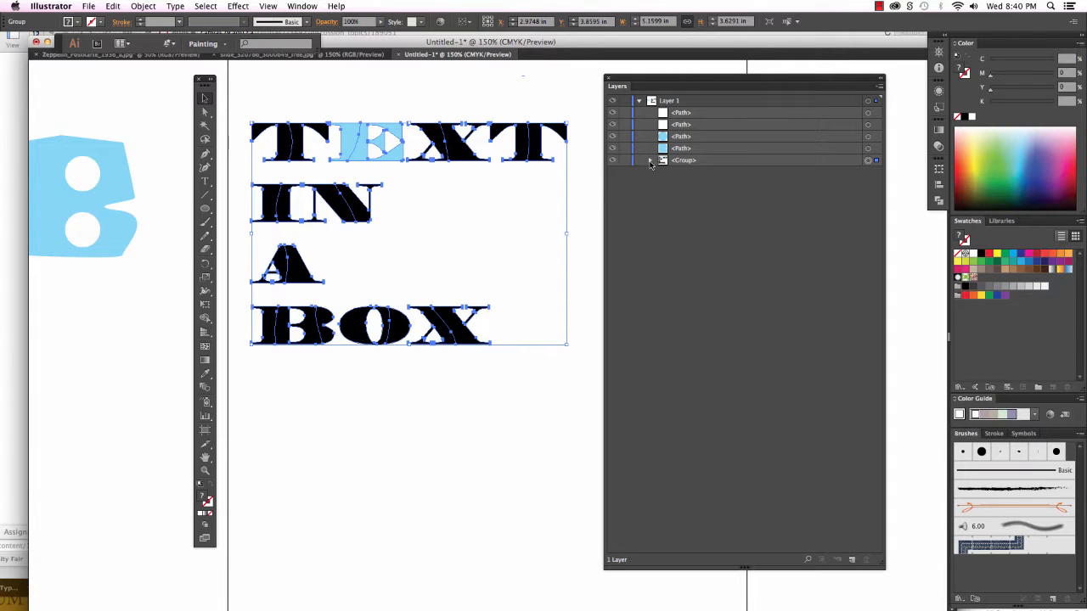
pyautogui.click(677, 163)
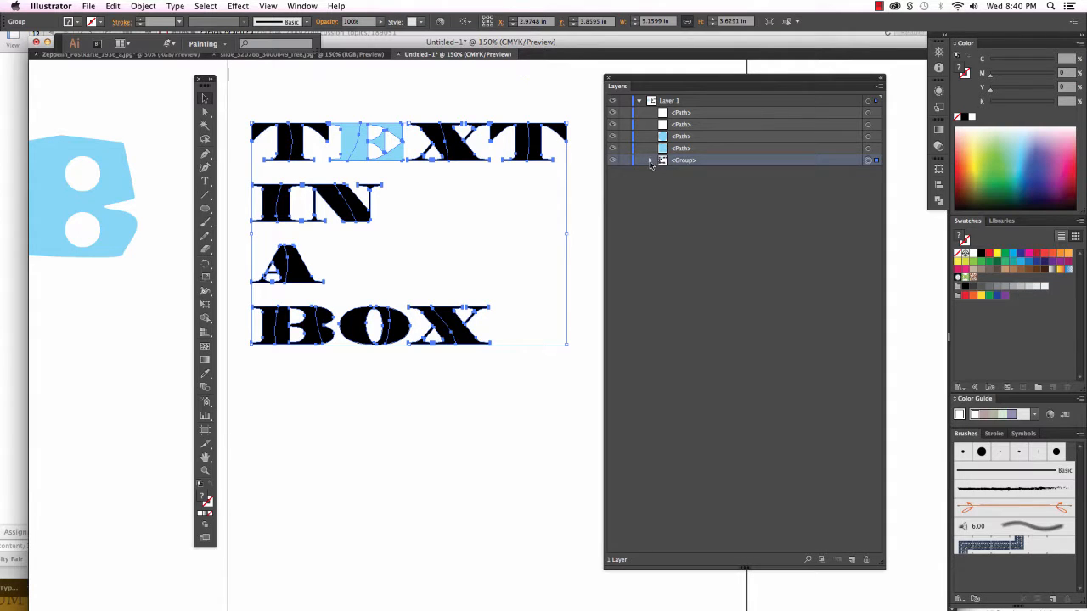
pyautogui.click(650, 162)
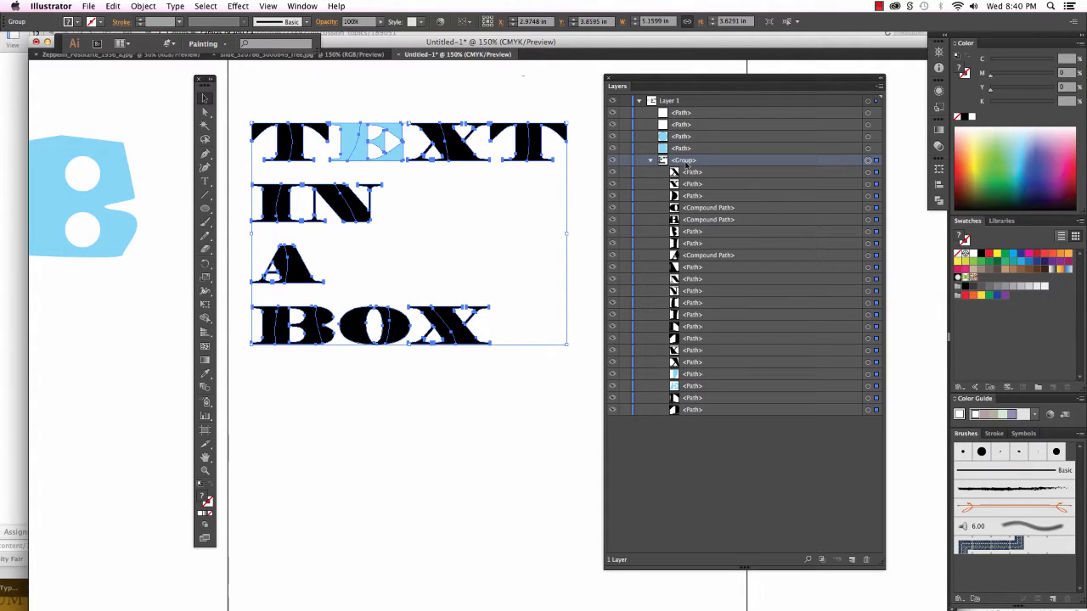
pyautogui.click(556, 80)
pyautogui.click(537, 140)
pyautogui.click(287, 93)
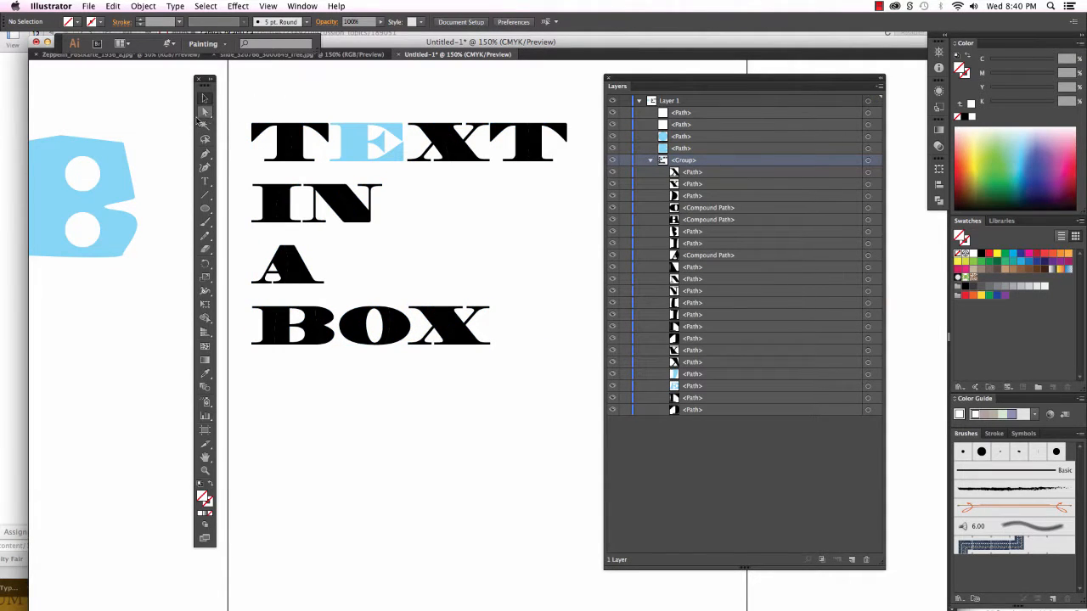
# With Direct Selection, fill the right piece of TEXT's last T with light blue and the right piece of its X with pink
pyautogui.click(205, 114)
pyautogui.click(535, 148)
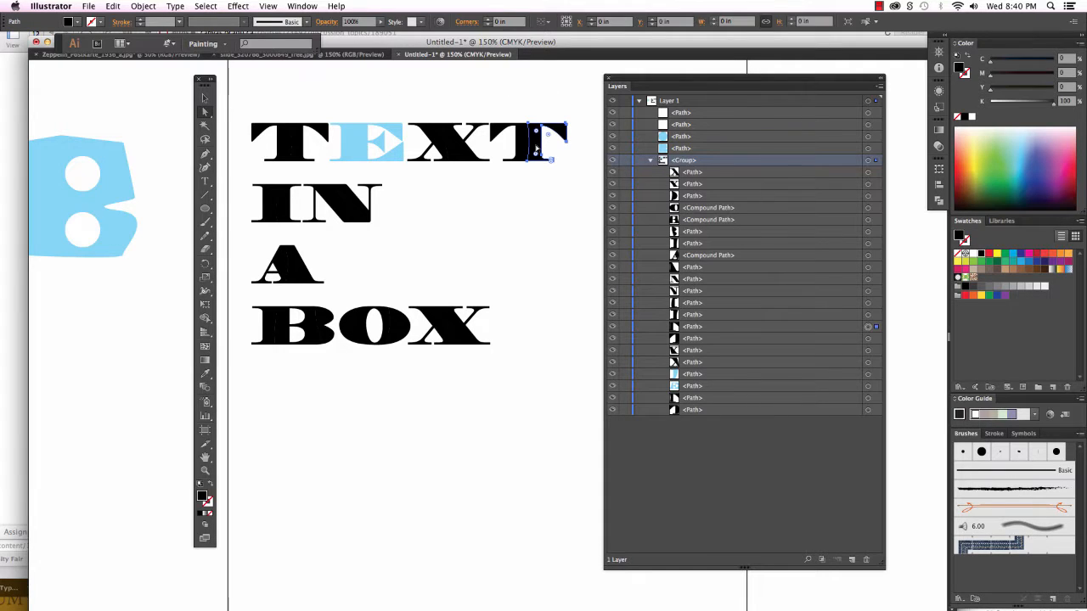
pyautogui.click(1026, 145)
pyautogui.click(446, 223)
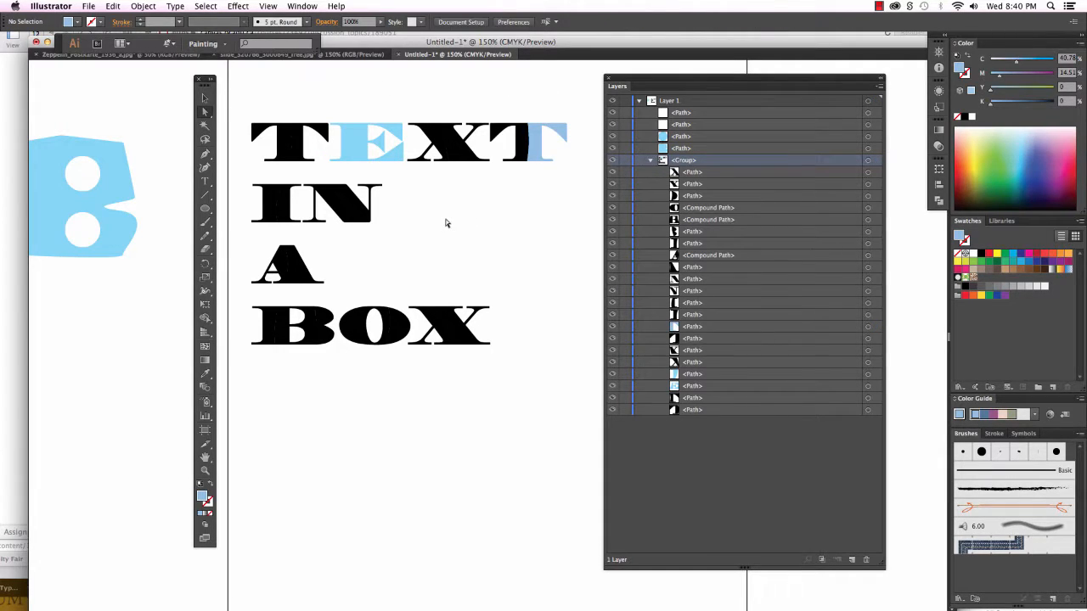
pyautogui.click(458, 153)
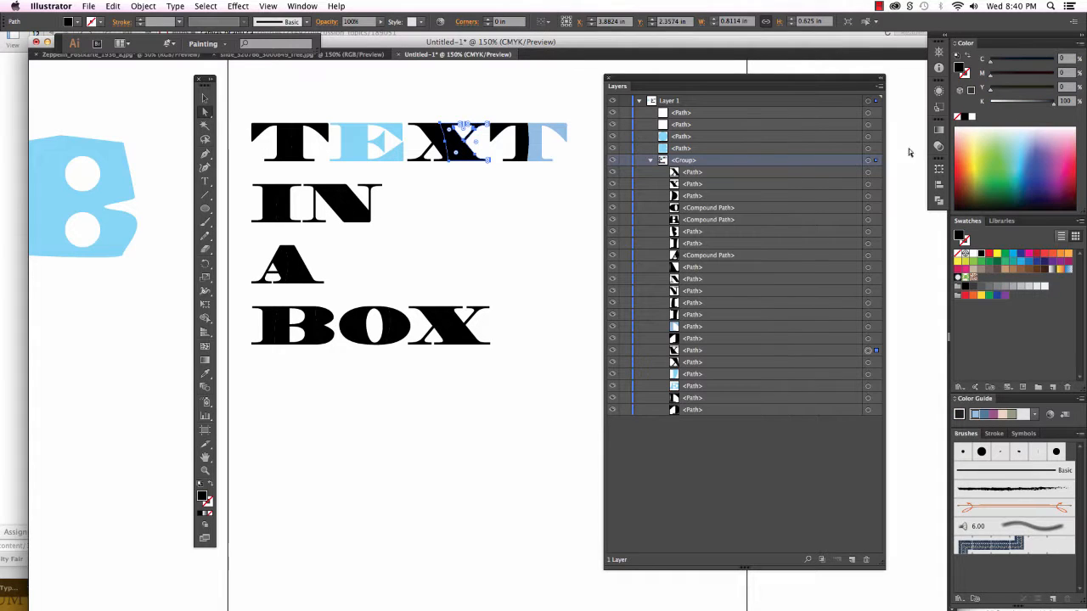
pyautogui.click(1061, 134)
pyautogui.click(513, 224)
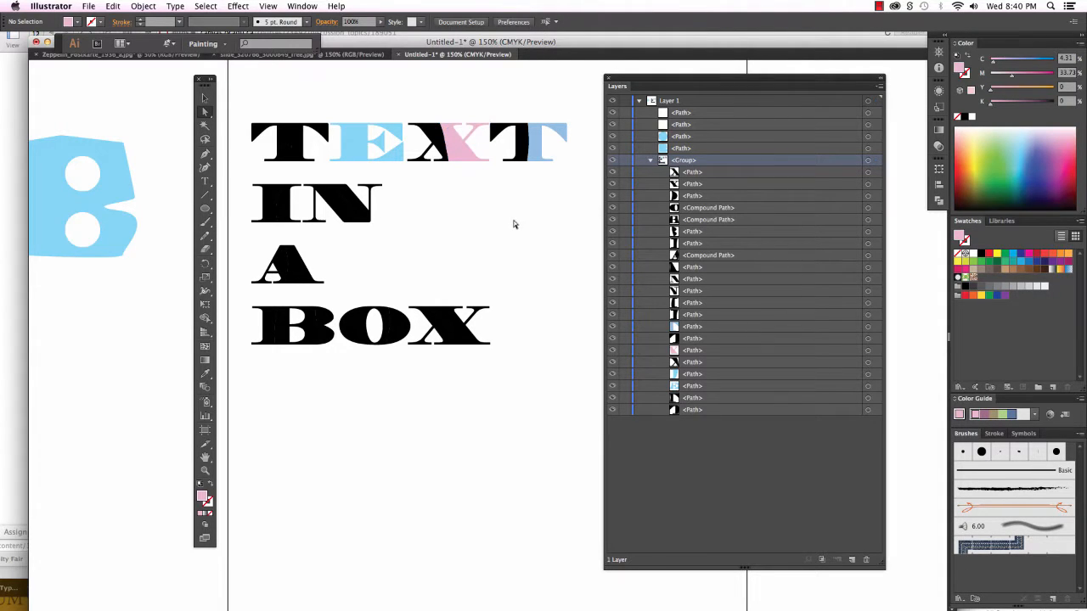
# Fill the left piece of TEXT's X and the left piece of its last T with pale yellow
pyautogui.click(432, 131)
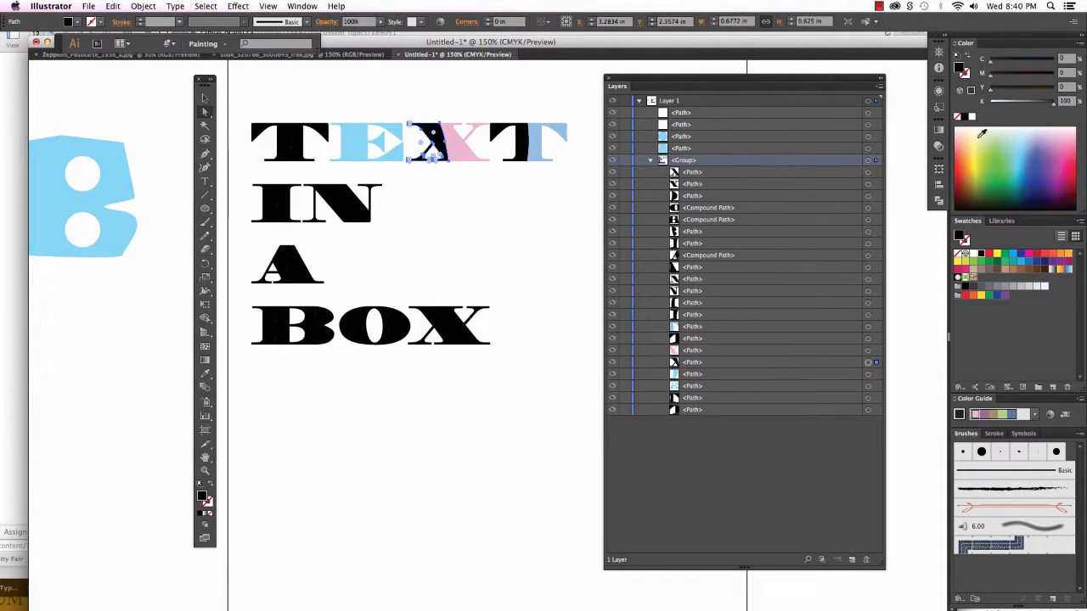
pyautogui.click(982, 134)
pyautogui.click(559, 253)
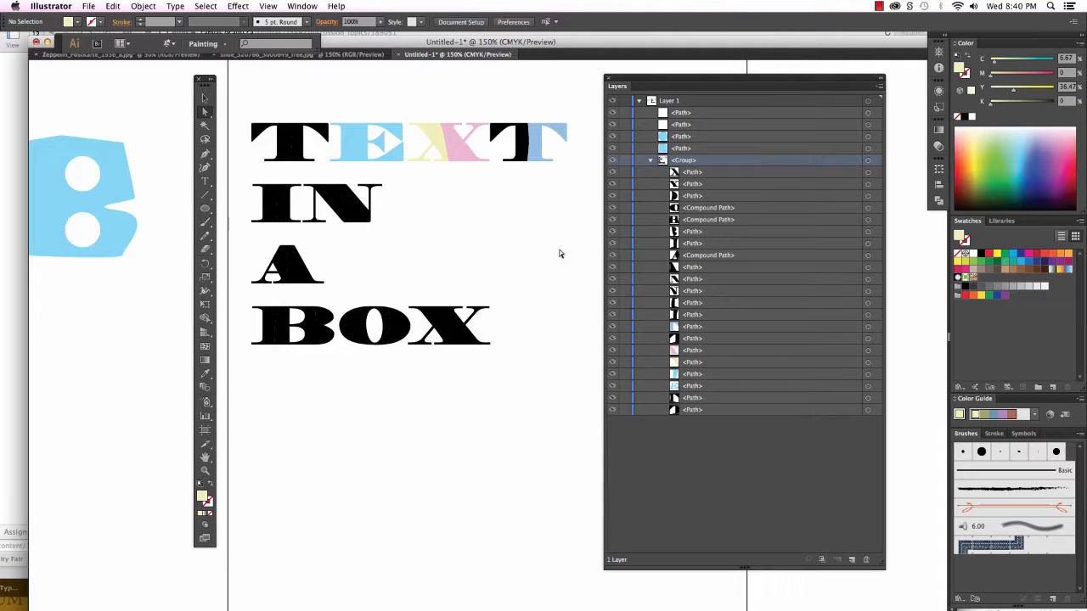
pyautogui.click(522, 153)
pyautogui.click(987, 130)
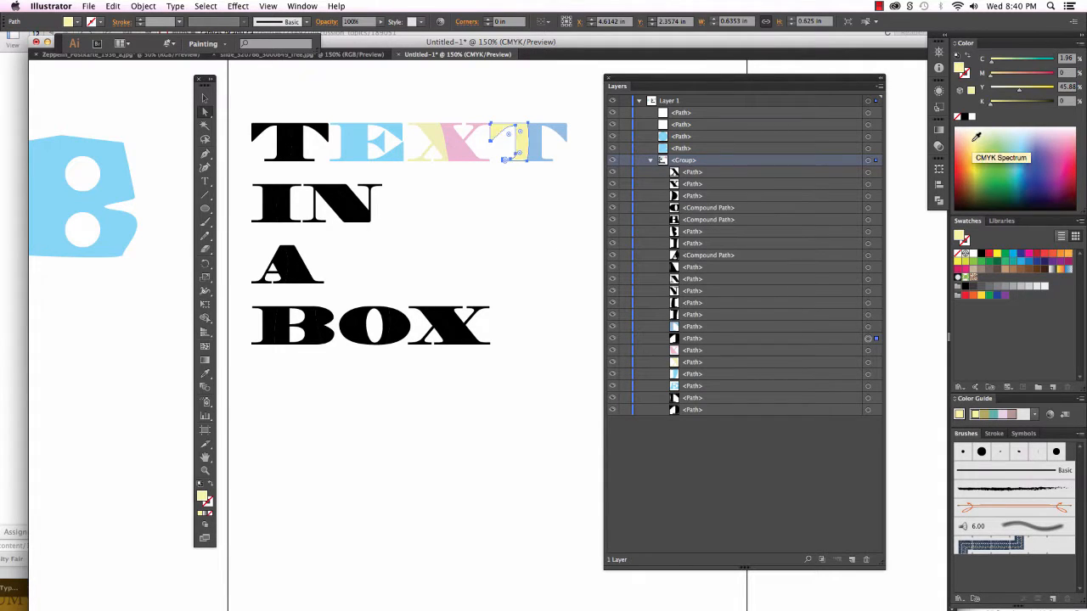
# Select the whole letter group, ungroup it into separate pieces, and deselect them
pyautogui.click(204, 97)
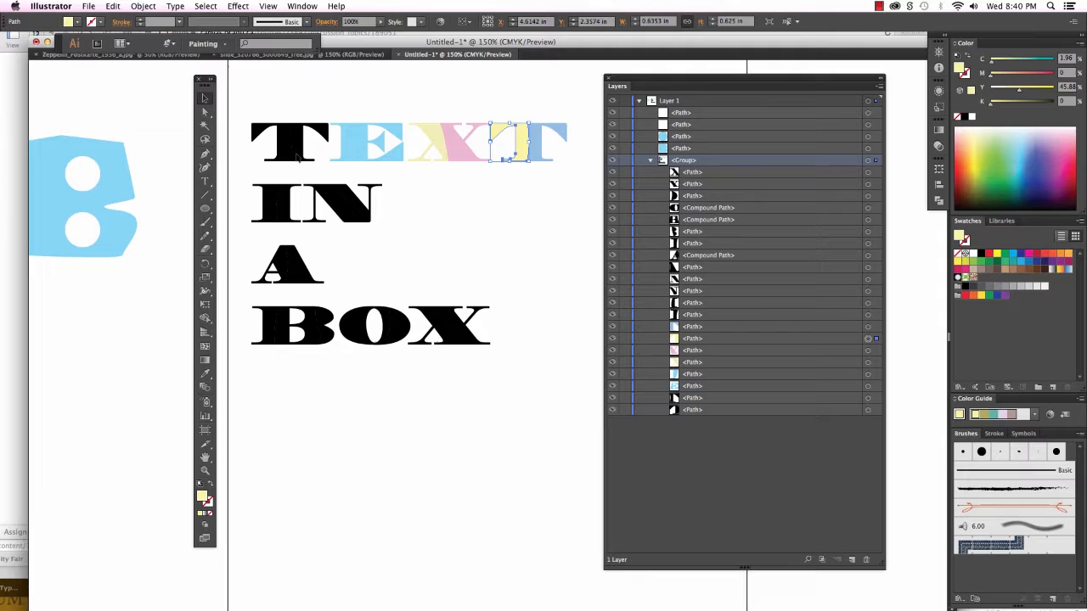
pyautogui.click(343, 209)
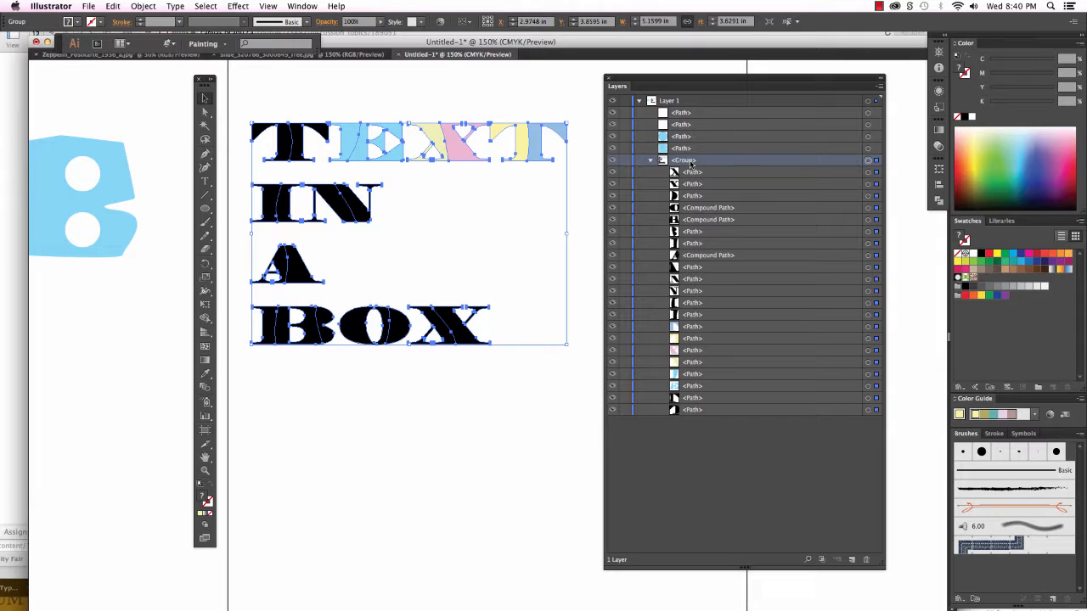
pyautogui.click(143, 7)
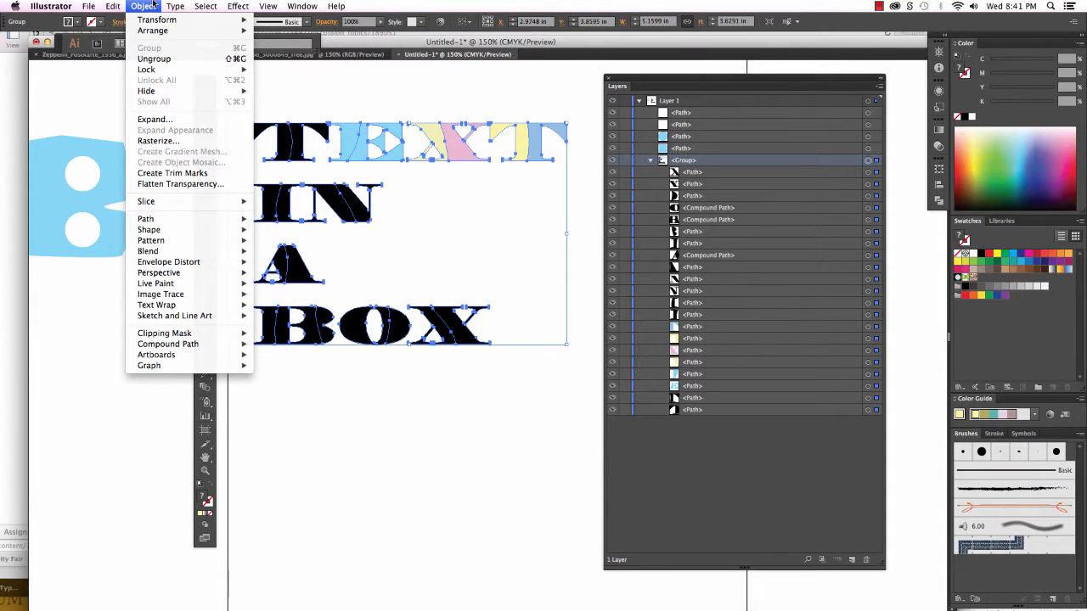
pyautogui.click(154, 59)
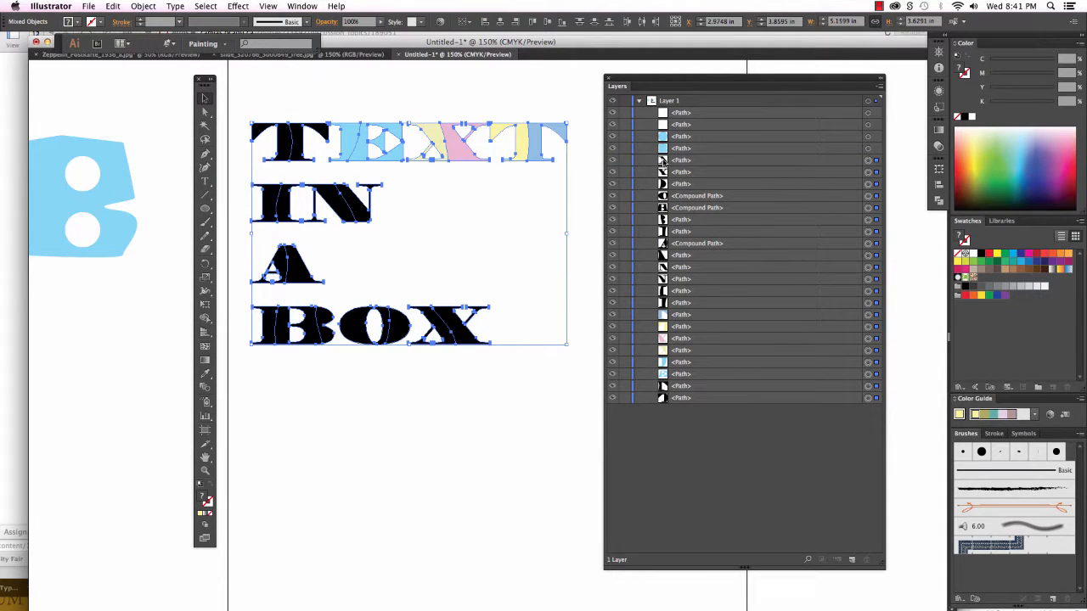
pyautogui.click(553, 111)
# Fill the left piece of the N with yellow-green and its right piece with a softer green
pyautogui.click(340, 214)
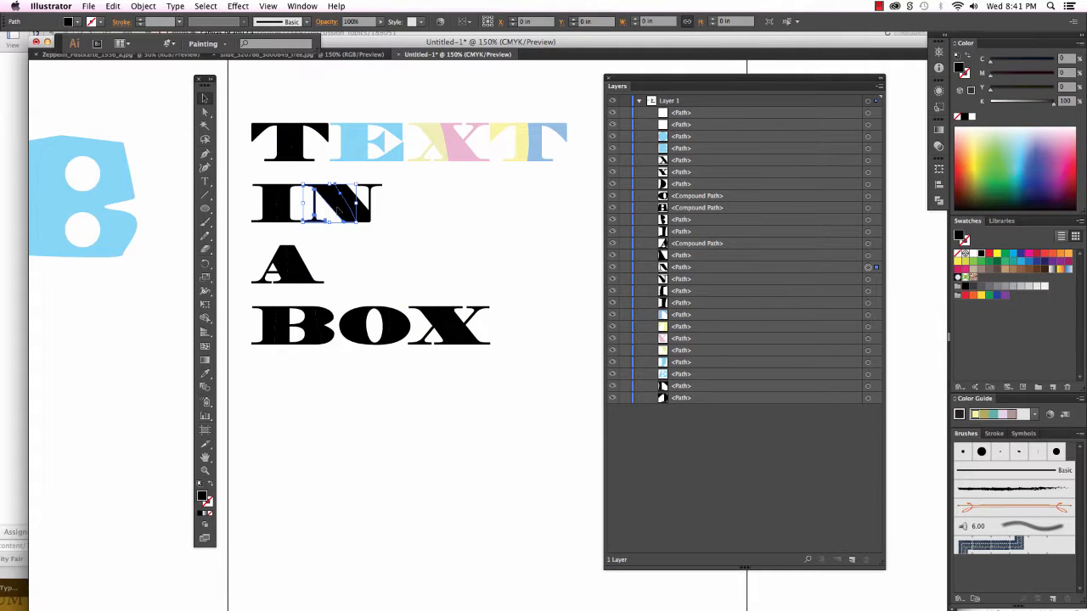
pyautogui.click(978, 150)
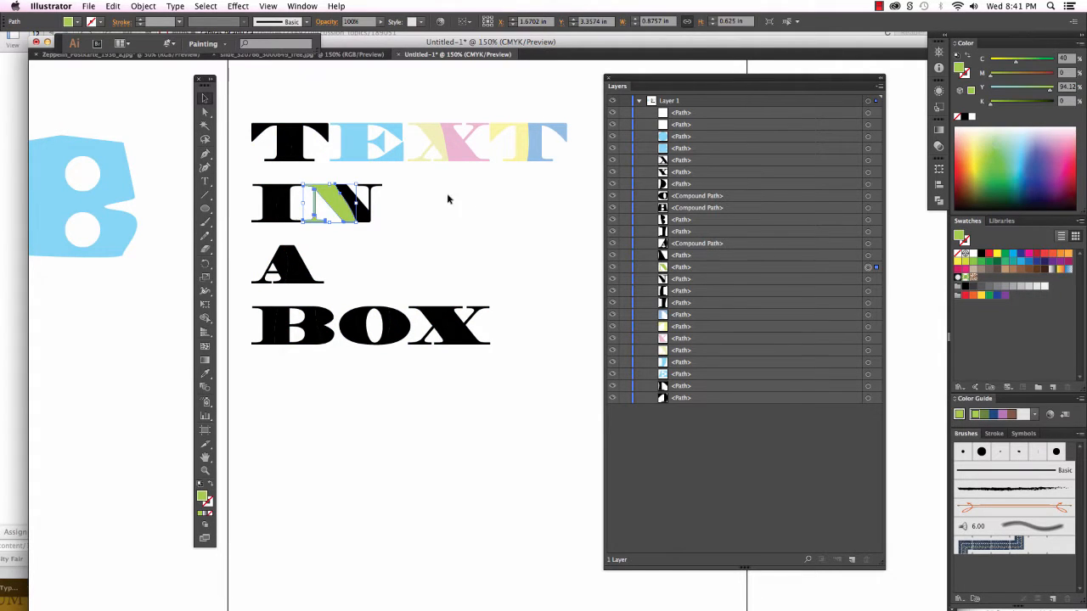
pyautogui.click(365, 216)
pyautogui.click(1003, 146)
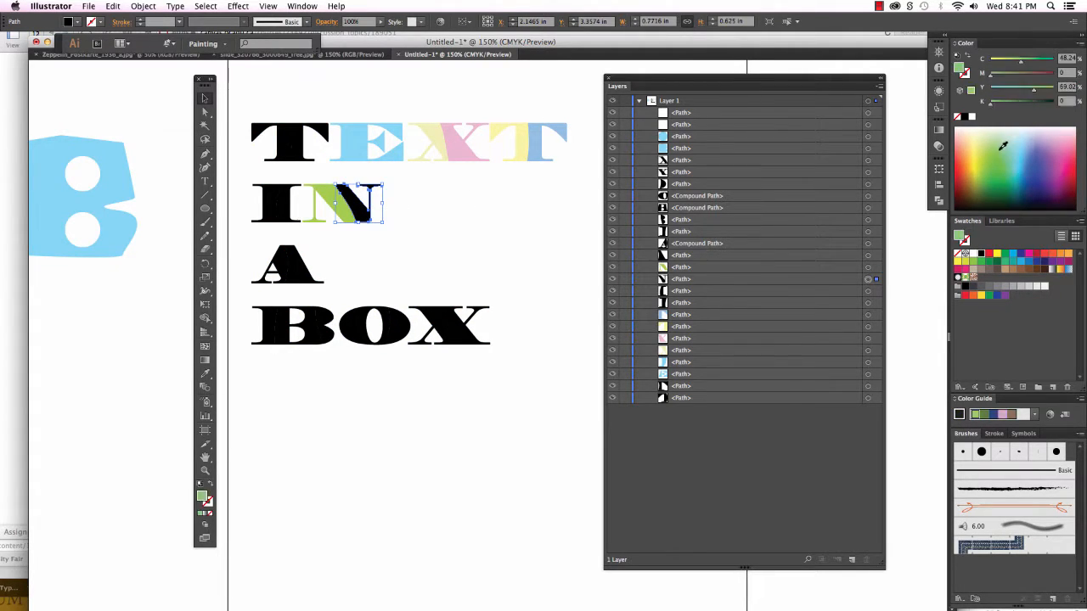
pyautogui.click(507, 393)
# Fill the left pieces of the first T and the O and the right pieces of the A and BOX's X together with mint green
pyautogui.click(457, 320)
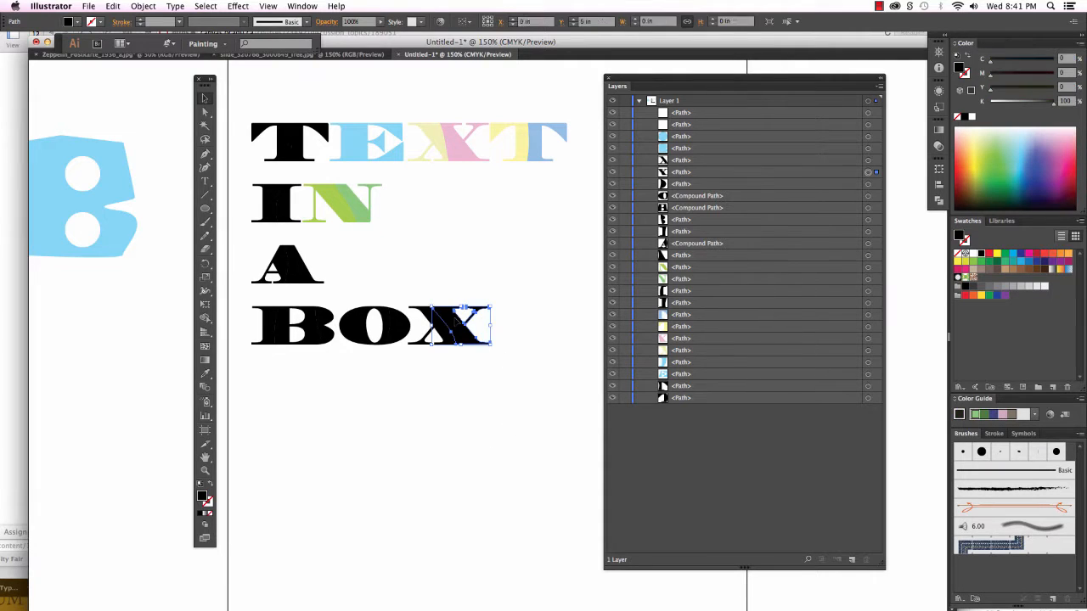
pyautogui.keyDown('shift'); pyautogui.click(259, 139); pyautogui.keyUp('shift')
pyautogui.keyDown('shift'); pyautogui.click(309, 278); pyautogui.keyUp('shift')
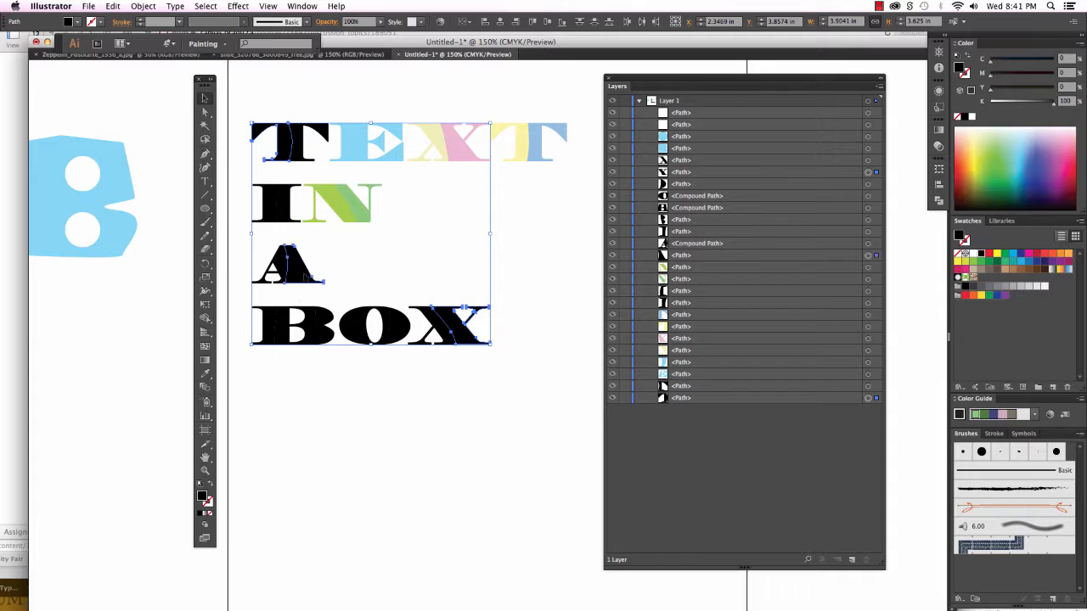
pyautogui.keyDown('shift'); pyautogui.click(356, 335); pyautogui.keyUp('shift')
pyautogui.click(1008, 141)
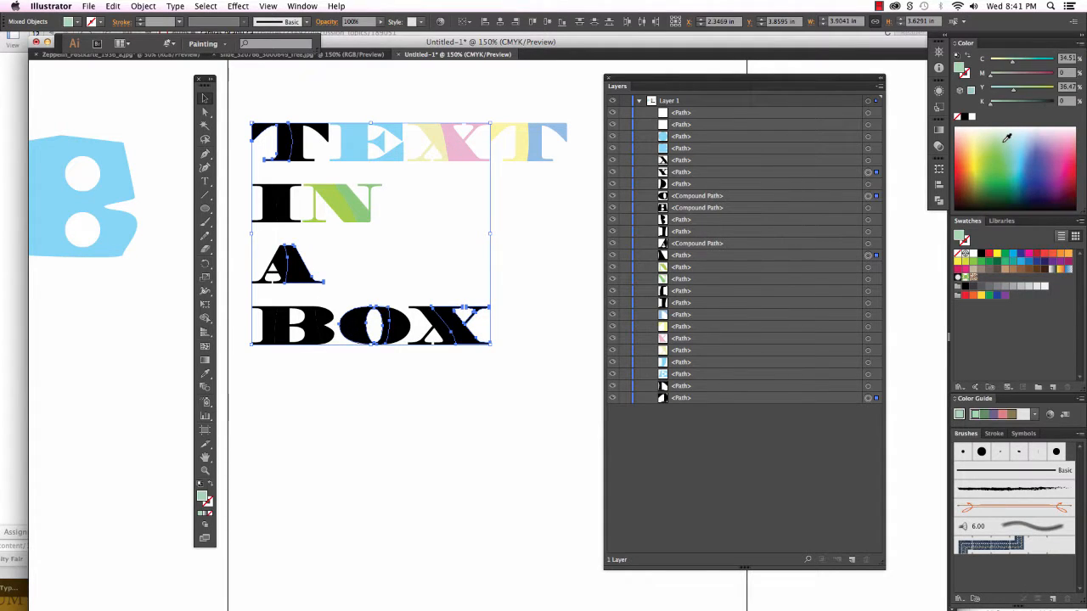
pyautogui.click(504, 394)
# Fill the left piece of BOX's X with golden yellow and the left piece of the I with bright yellow
pyautogui.click(437, 330)
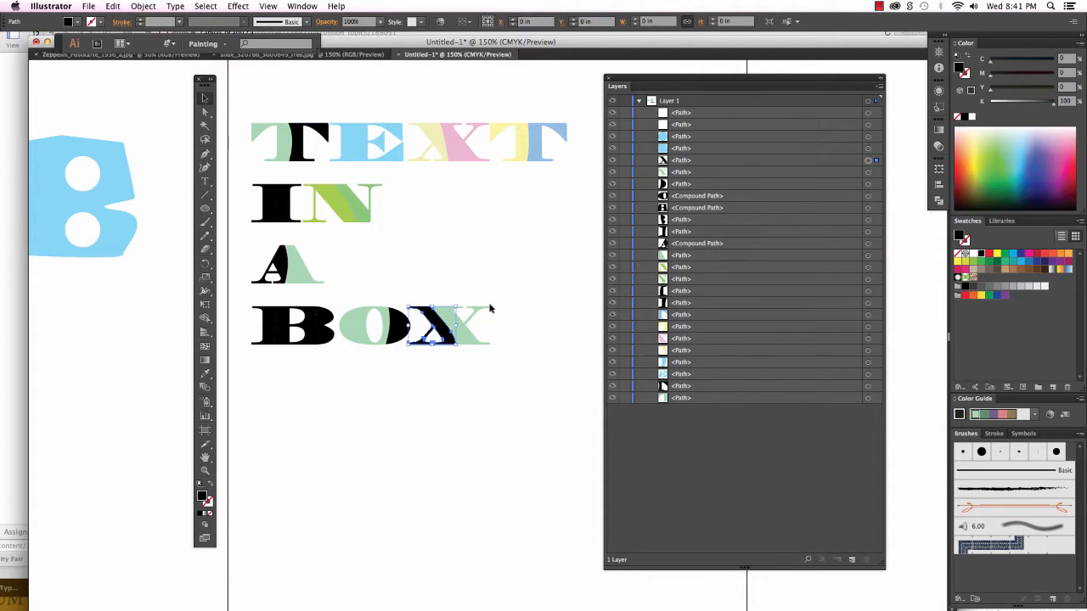
pyautogui.click(974, 165)
pyautogui.click(280, 200)
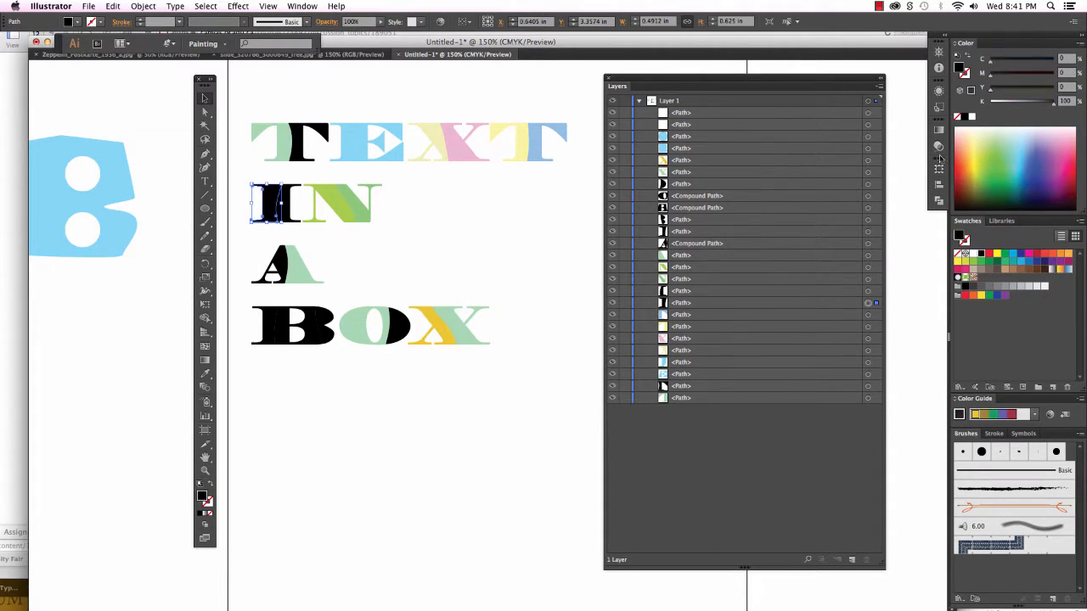
pyautogui.click(978, 165)
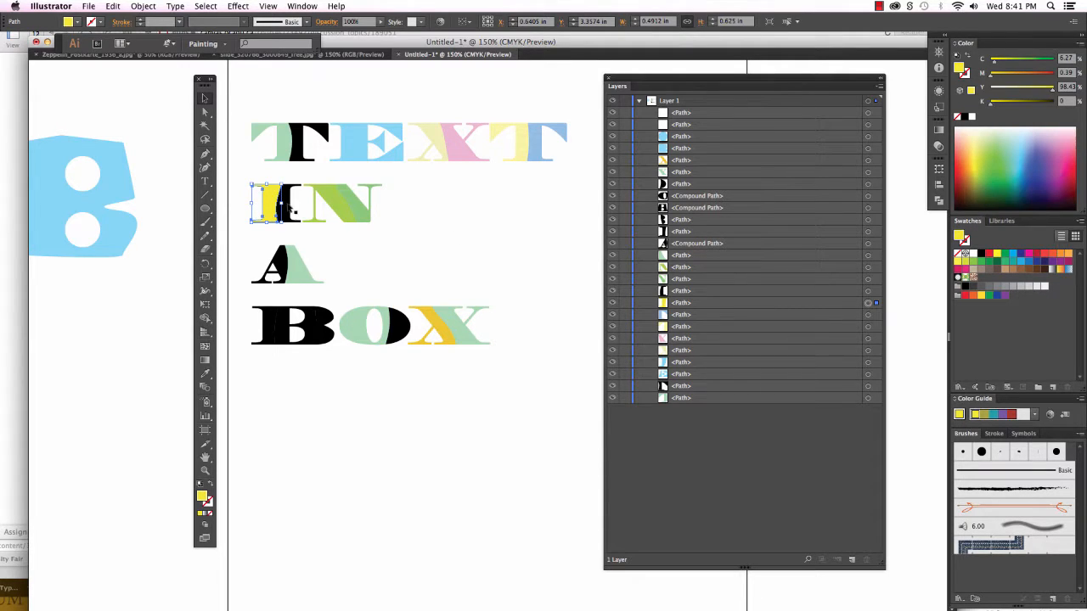
# Fill the right piece of the I with pale yellow and the left piece of the A with pale blue
pyautogui.click(289, 217)
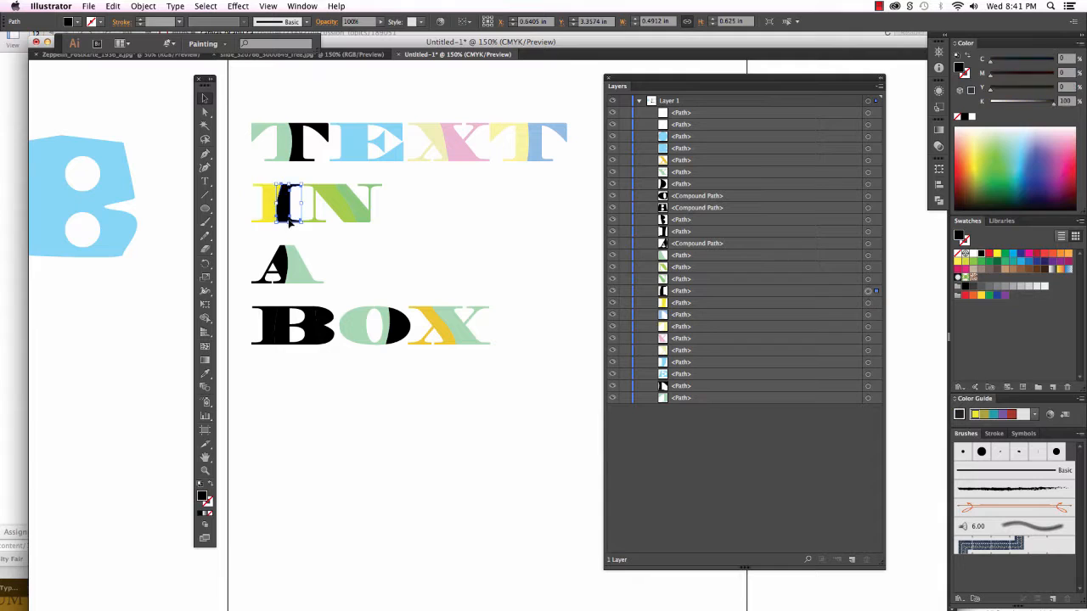
pyautogui.click(978, 136)
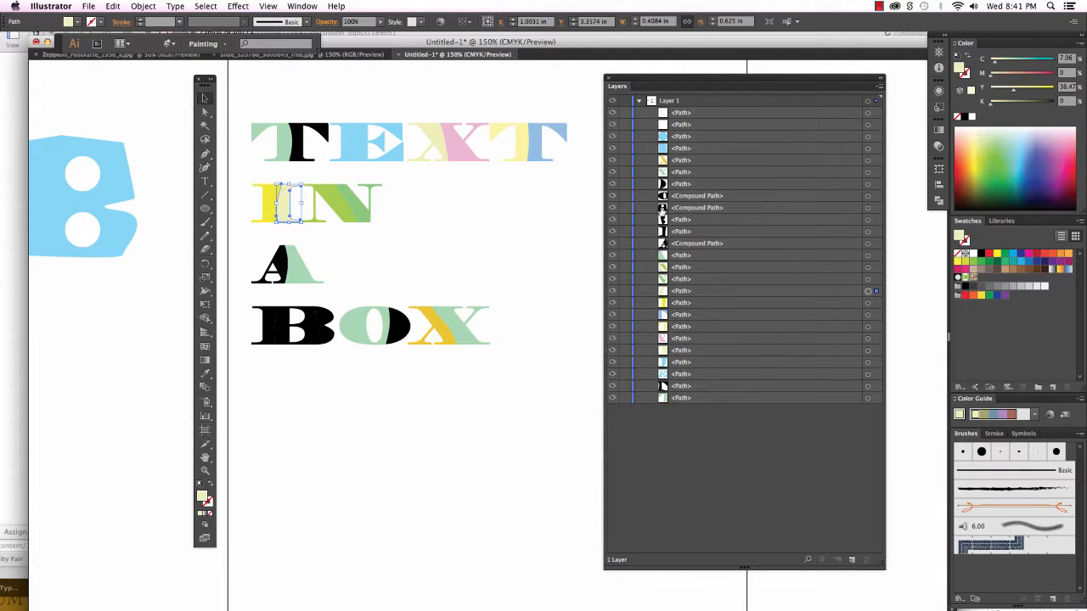
pyautogui.click(283, 268)
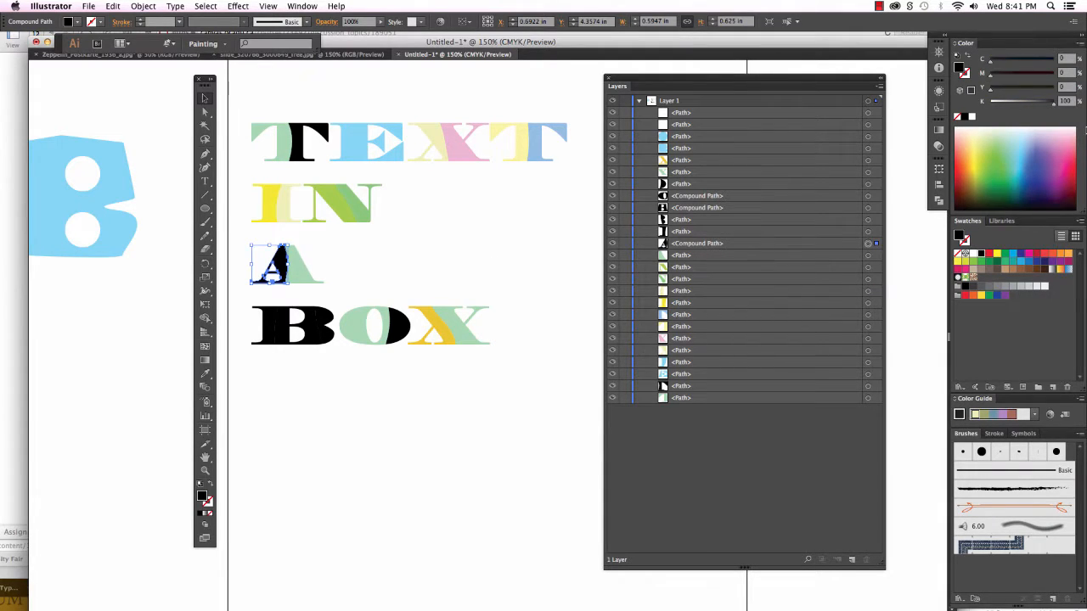
pyautogui.click(1026, 132)
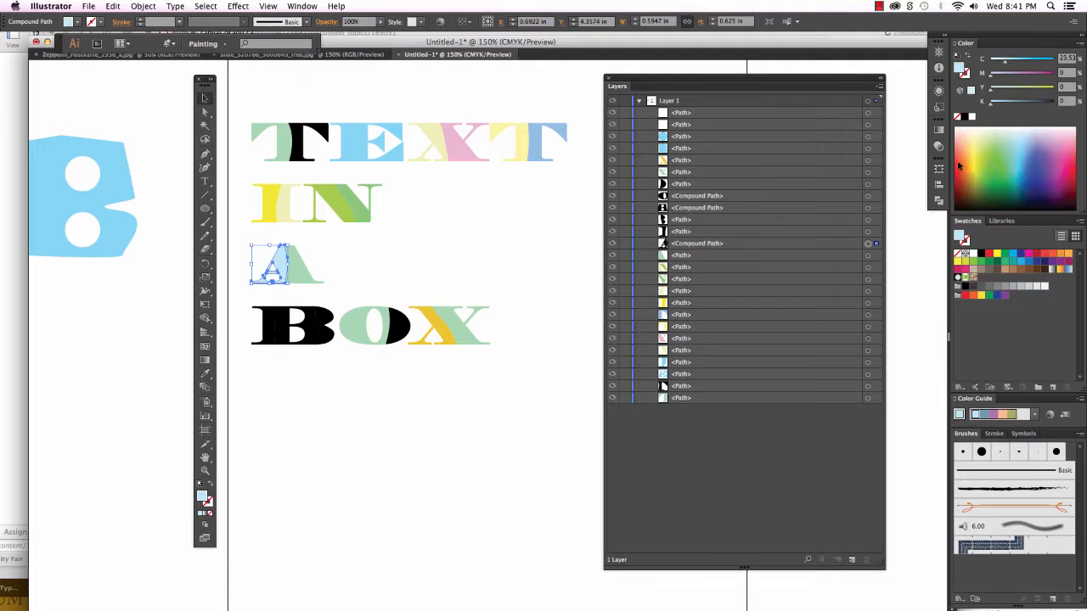
# Fill the middle piece of BOX's B with sky blue and its right piece with cream
pyautogui.click(280, 344)
pyautogui.click(1025, 147)
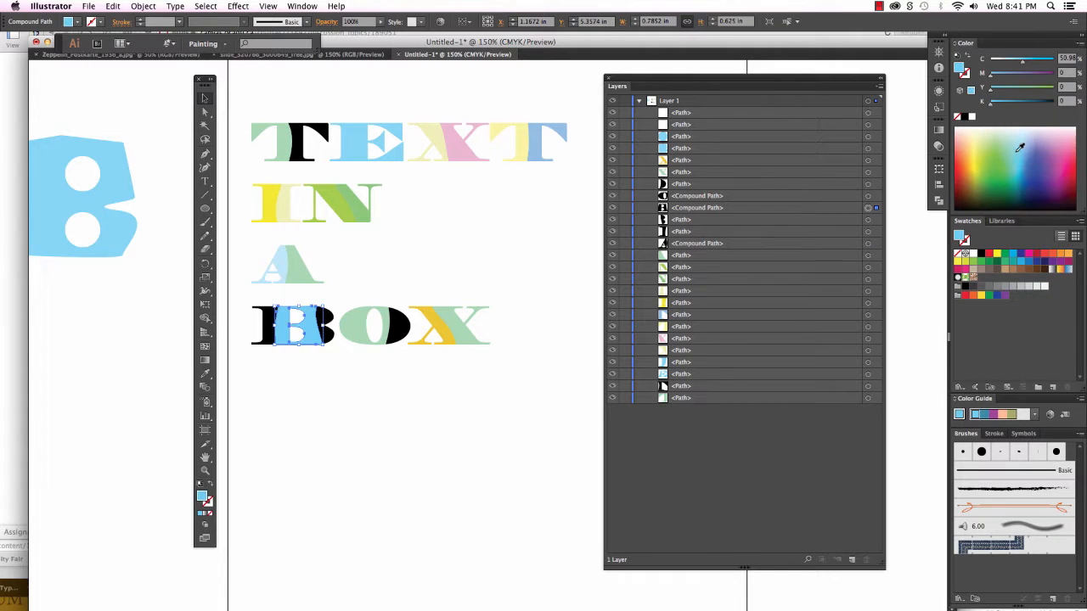
pyautogui.click(328, 335)
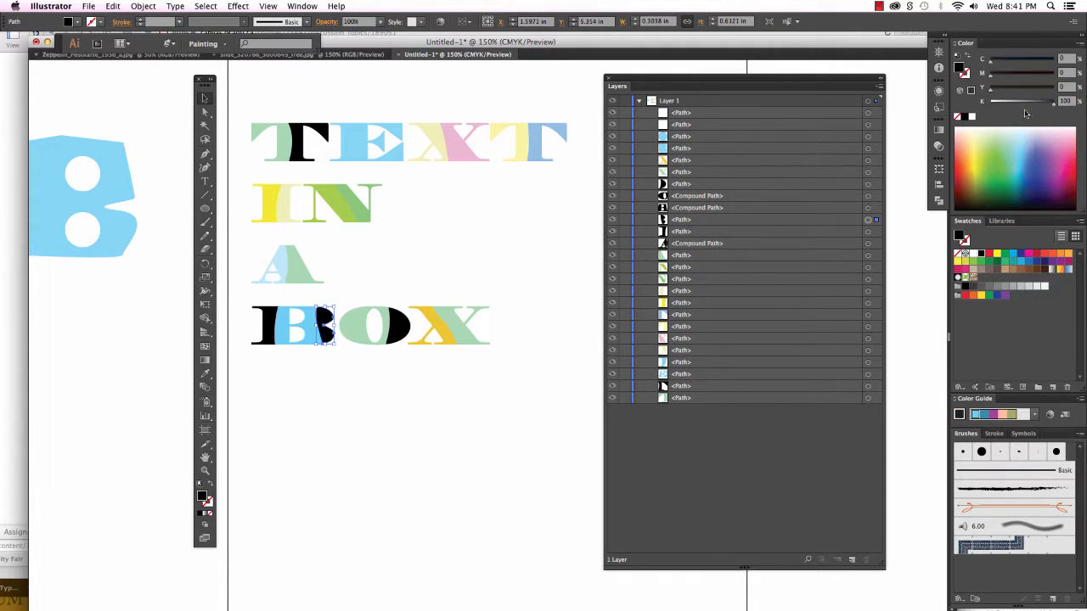
pyautogui.click(977, 130)
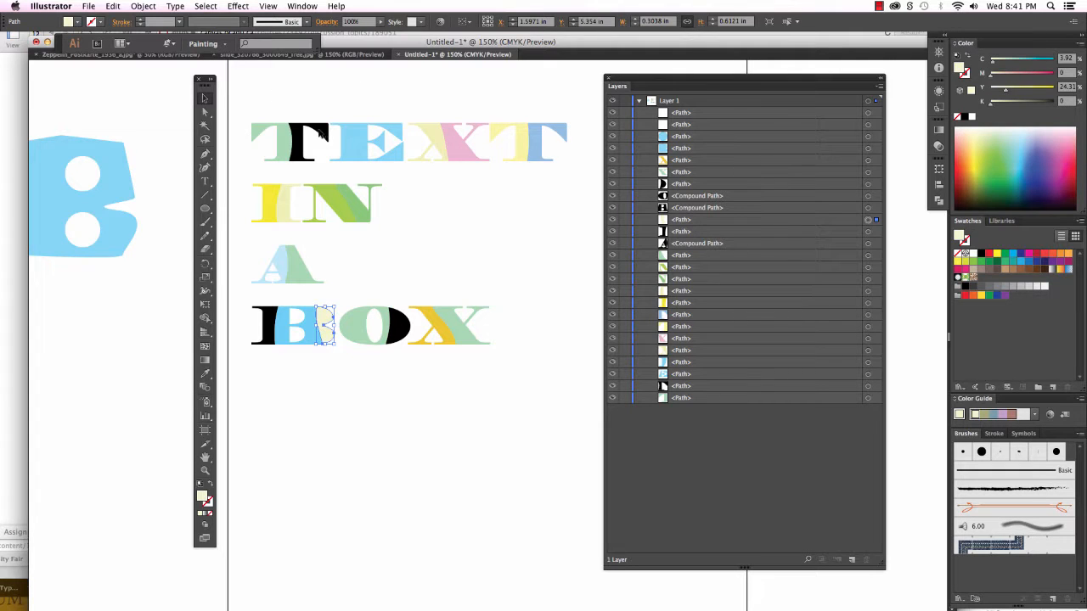
# Fill the right piece of TEXT's first T with cream and the left piece of BOX's B with dusky pink
pyautogui.click(310, 124)
pyautogui.click(978, 128)
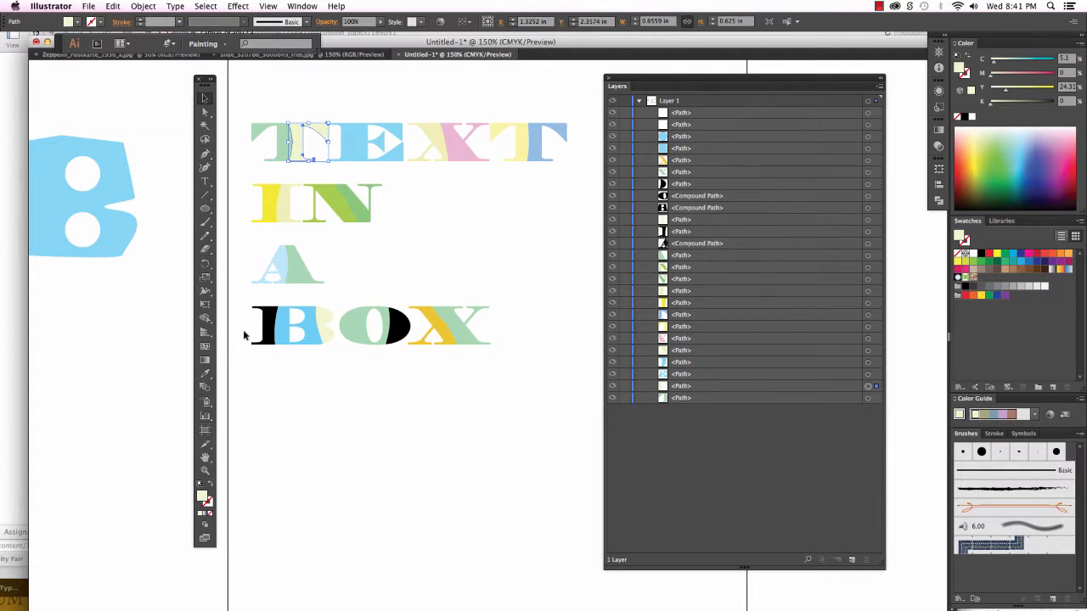
pyautogui.click(272, 319)
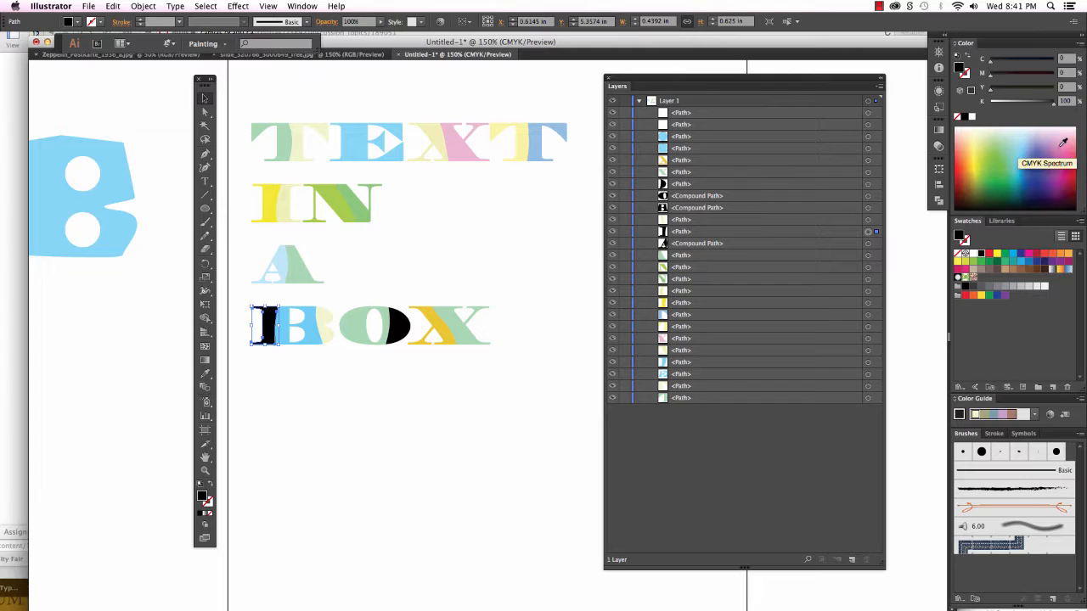
pyautogui.click(1063, 166)
# Fill the right piece of the O with light aqua blue and deselect the artwork
pyautogui.click(399, 331)
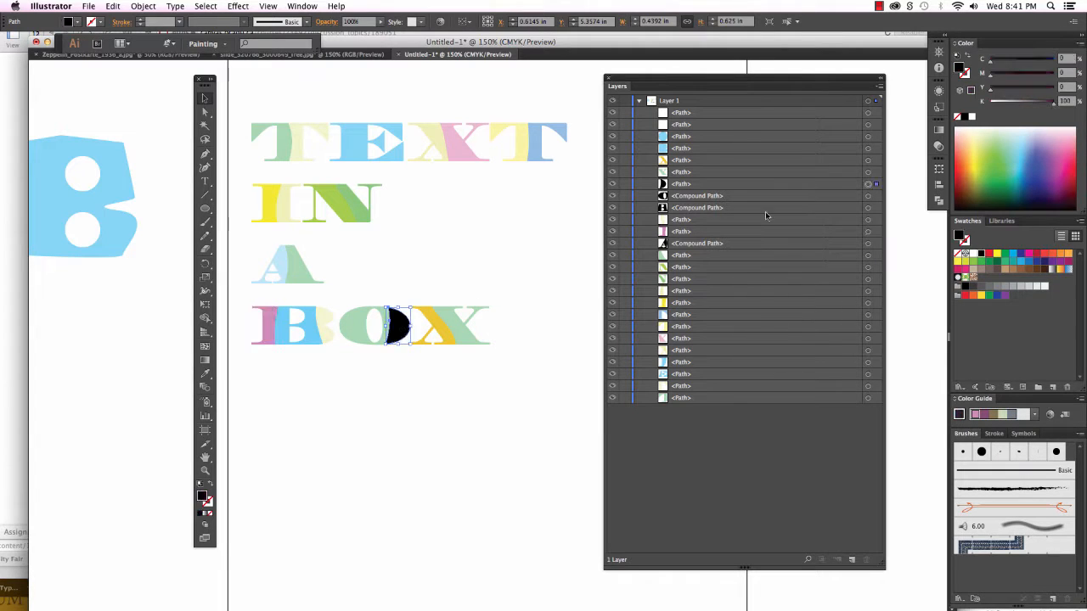
pyautogui.click(1018, 150)
pyautogui.click(340, 507)
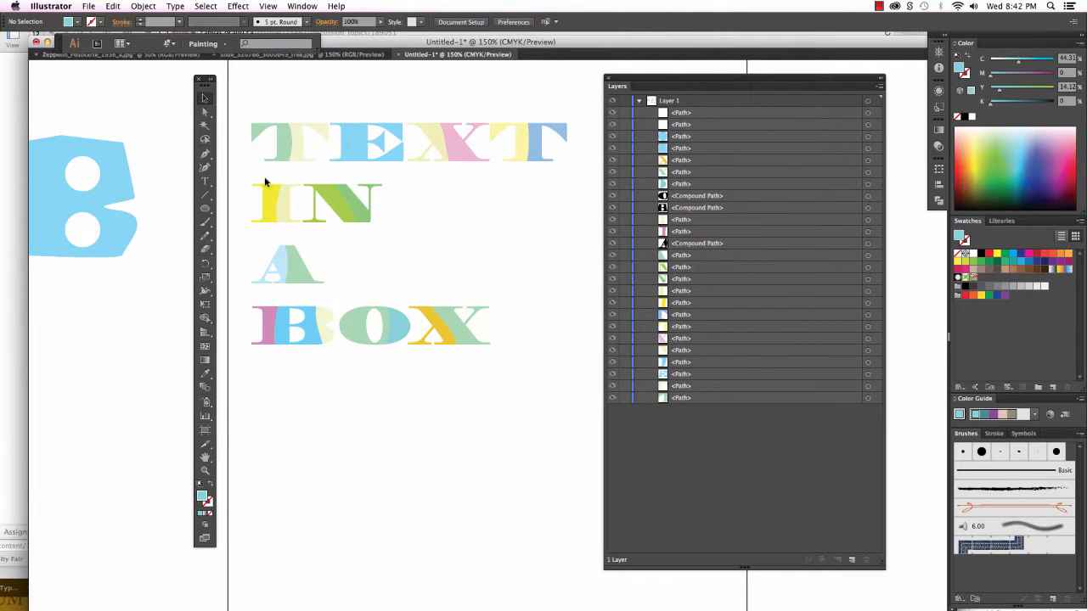
# Draw a circle about 4.46 in wide in the empty area below the BOX lettering
pyautogui.moveTo(244, 101); pyautogui.dragTo(478, 83)
pyautogui.click(438, 454)
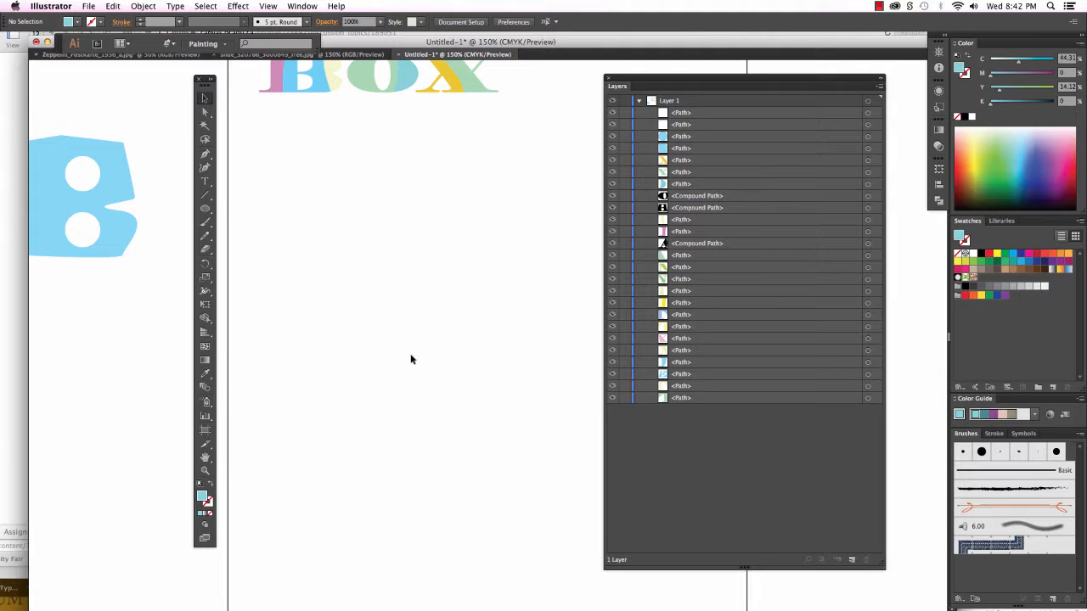
pyautogui.click(204, 208)
pyautogui.moveTo(271, 173); pyautogui.dragTo(541, 442)
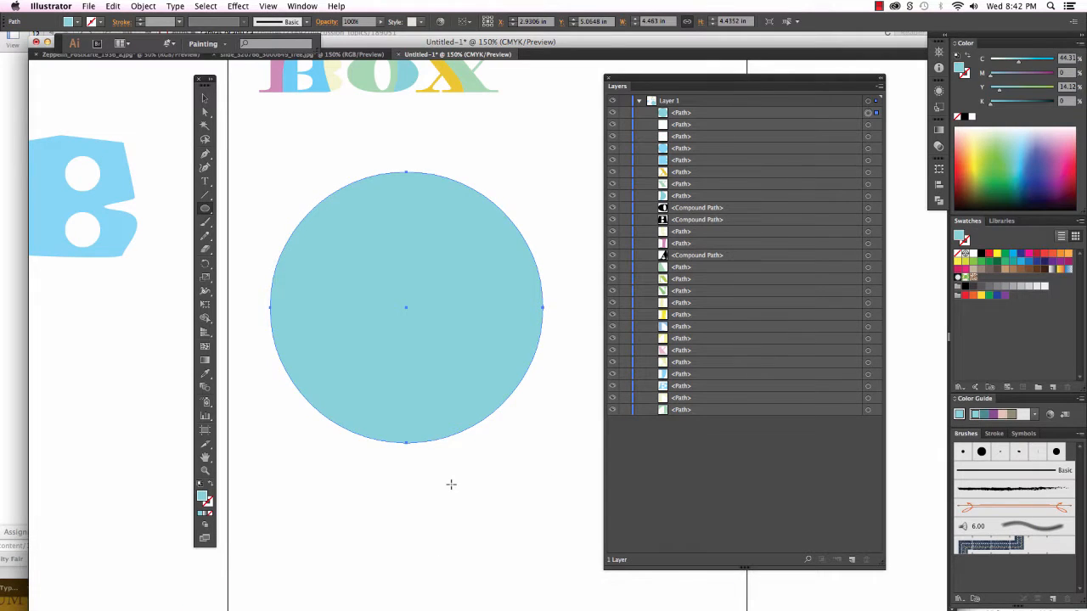
# Draw a rectangle about 3.02 by 1.98 in and position it across the middle of the circle's right edge
pyautogui.moveTo(204, 208); pyautogui.dragTo(255, 209)
pyautogui.moveTo(371, 140); pyautogui.dragTo(556, 260)
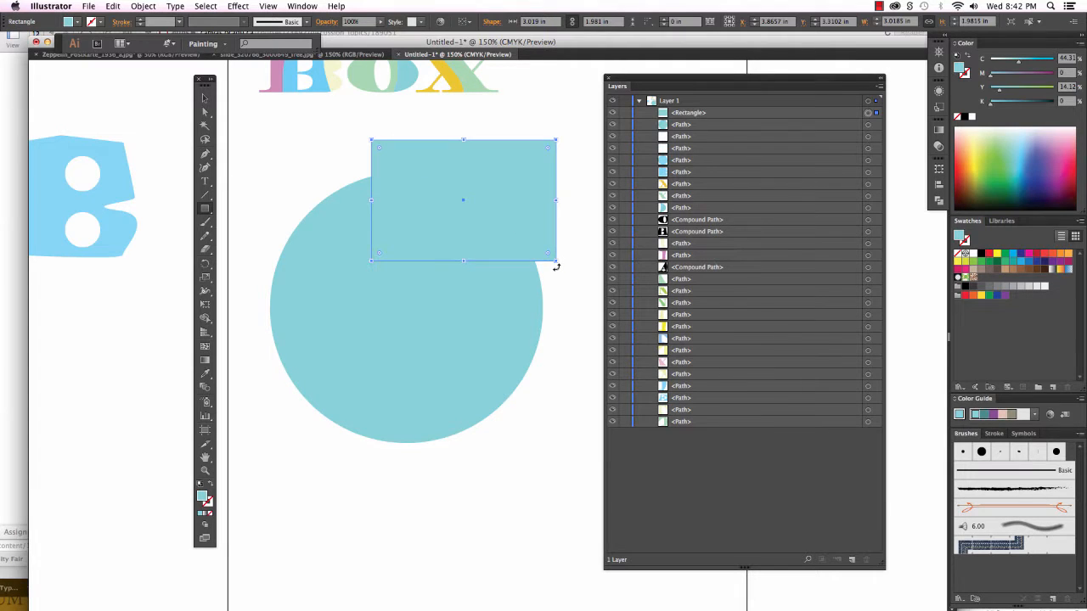
pyautogui.press('Down')
pyautogui.press('Down')
pyautogui.press('Down')
pyautogui.press('Down')
pyautogui.press('Down')
pyautogui.press('Down')
pyautogui.press('Down')
pyautogui.press('Down')
pyautogui.press('Down')
pyautogui.press('Down')
pyautogui.press('Down')
pyautogui.press('Down')
pyautogui.press('Down')
pyautogui.press('Down')
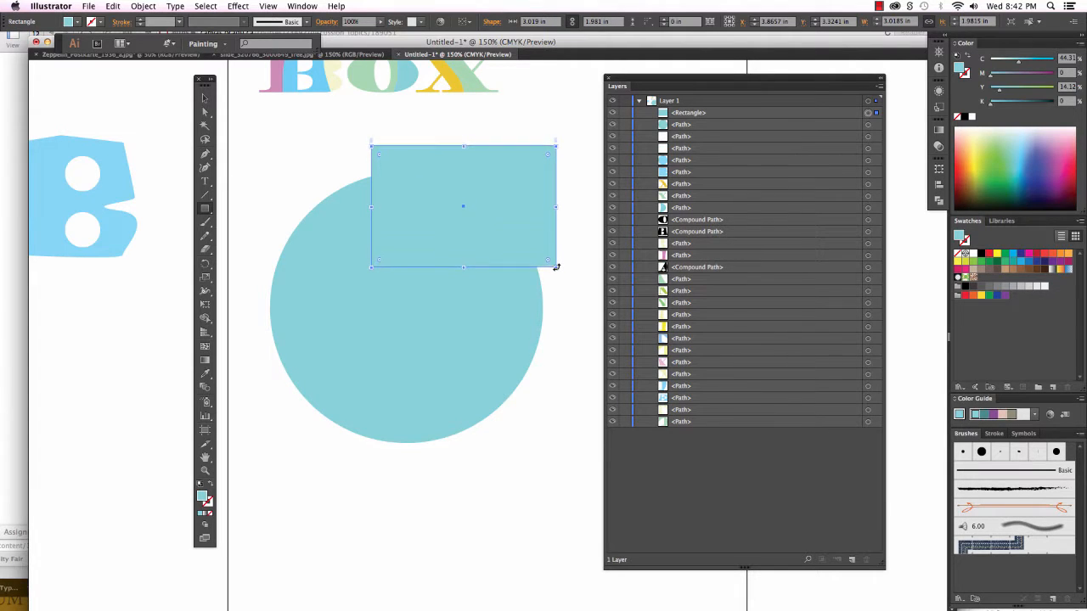
pyautogui.press('Down')
pyautogui.press('Down')
pyautogui.press('Down')
pyautogui.press('Down')
pyautogui.press('v')
pyautogui.moveTo(467, 233); pyautogui.dragTo(501, 318)
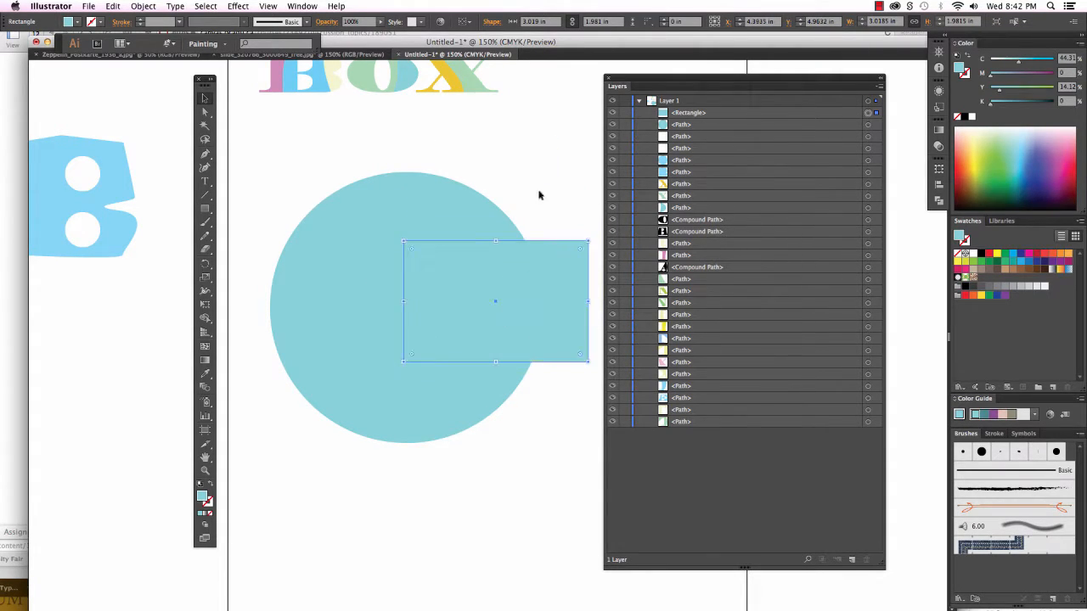
# Divide the circle beneath with the rectangle using Divide Objects Below, and deselect the resulting pieces
pyautogui.click(540, 168)
pyautogui.click(547, 299)
pyautogui.click(143, 6)
pyautogui.moveTo(195, 219)
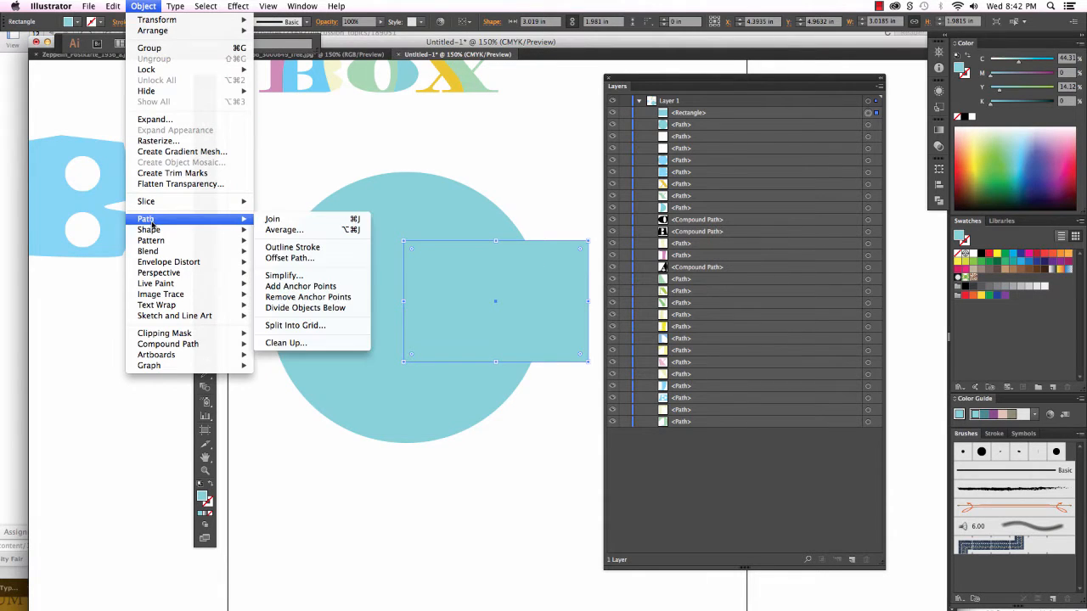
pyautogui.click(310, 308)
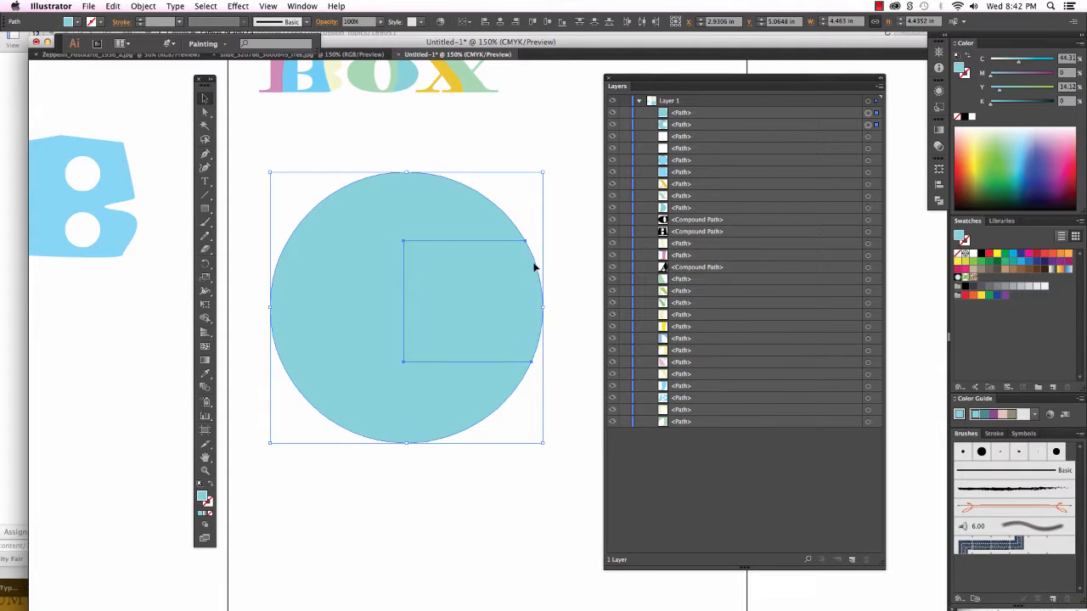
pyautogui.click(449, 522)
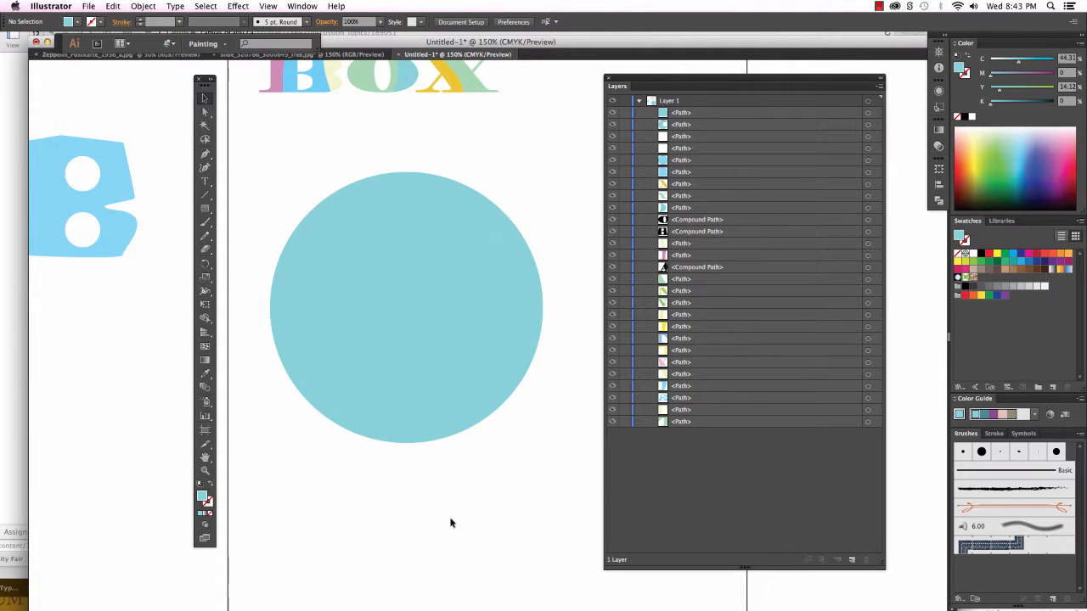
# Move the cut-out piece out of the circle to its right side and deselect it
pyautogui.click(498, 281)
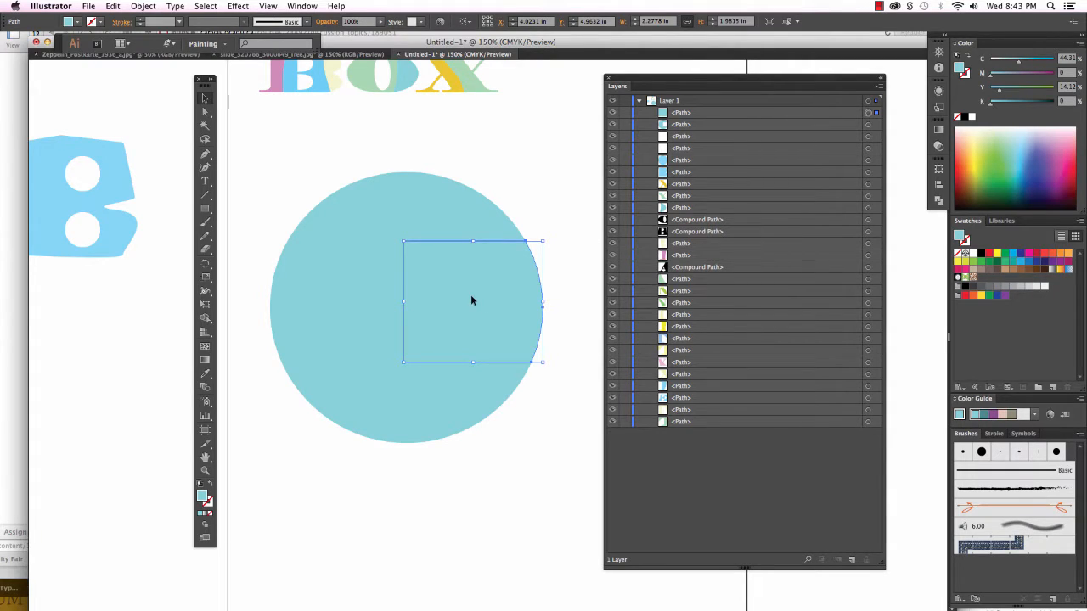
pyautogui.moveTo(472, 300); pyautogui.dragTo(430, 314)
pyautogui.press('space')
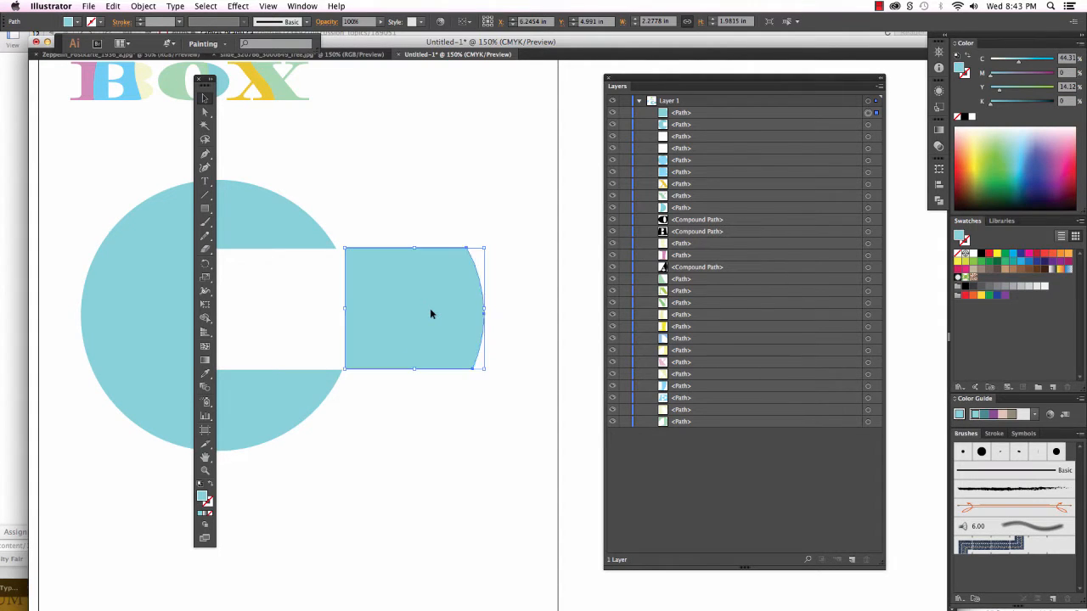
pyautogui.click(360, 167)
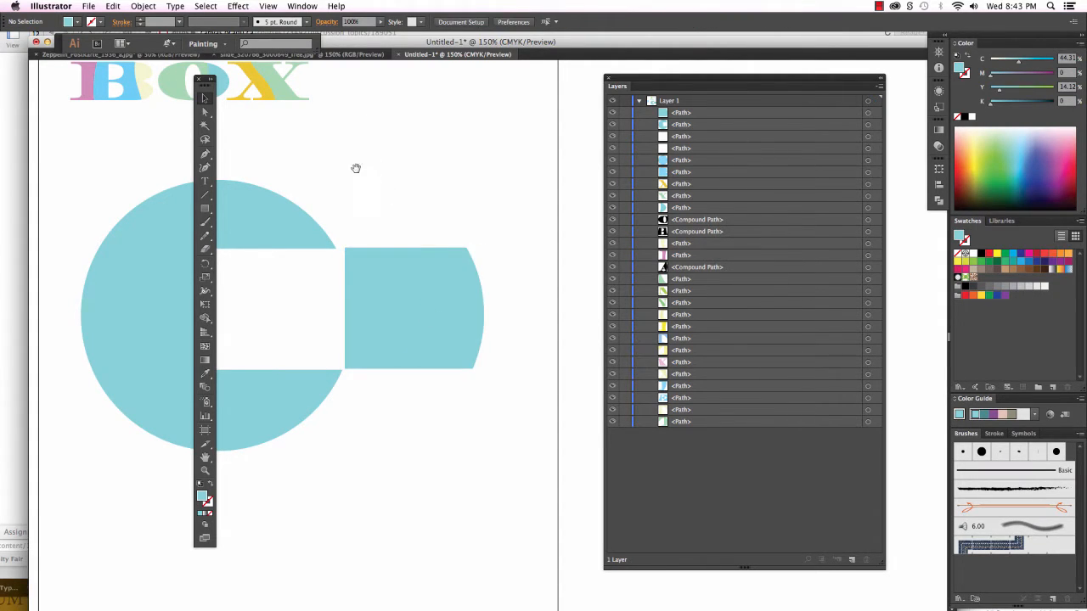
pyautogui.press('space')
pyautogui.moveTo(356, 170); pyautogui.dragTo(471, 147)
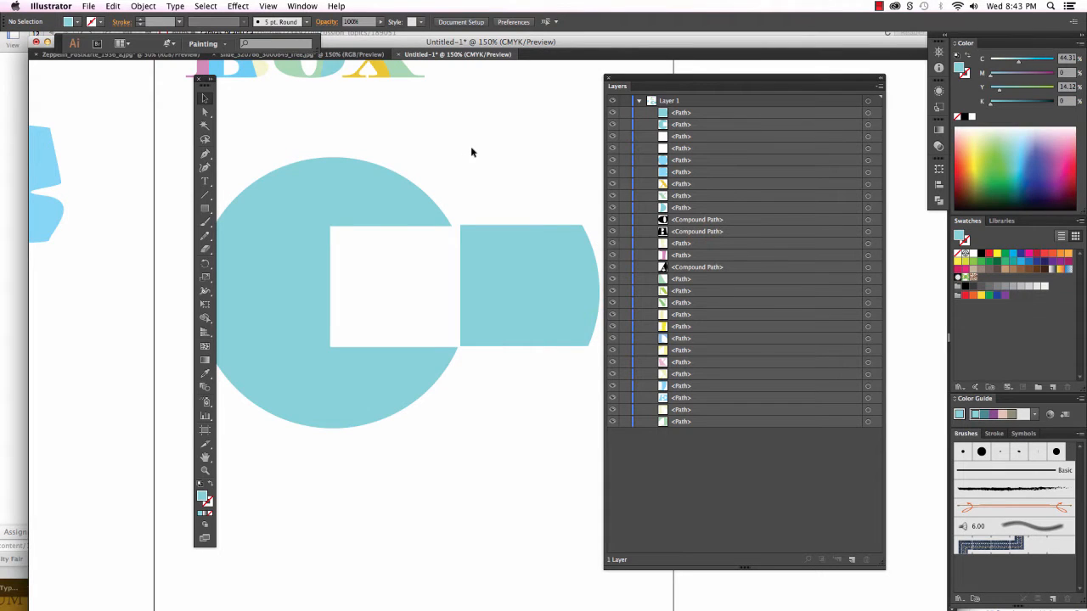
# Rotate the cut-out piece a quarter turn clockwise and place it overlapping the circle's bottom as a stem
pyautogui.press('super+minus')
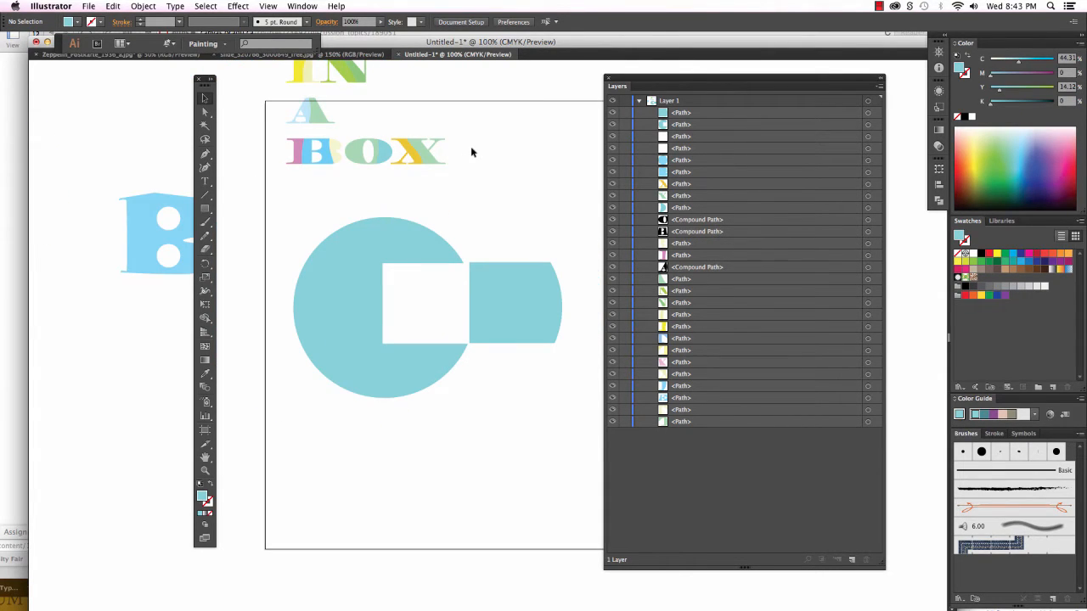
pyautogui.moveTo(544, 304); pyautogui.dragTo(409, 441)
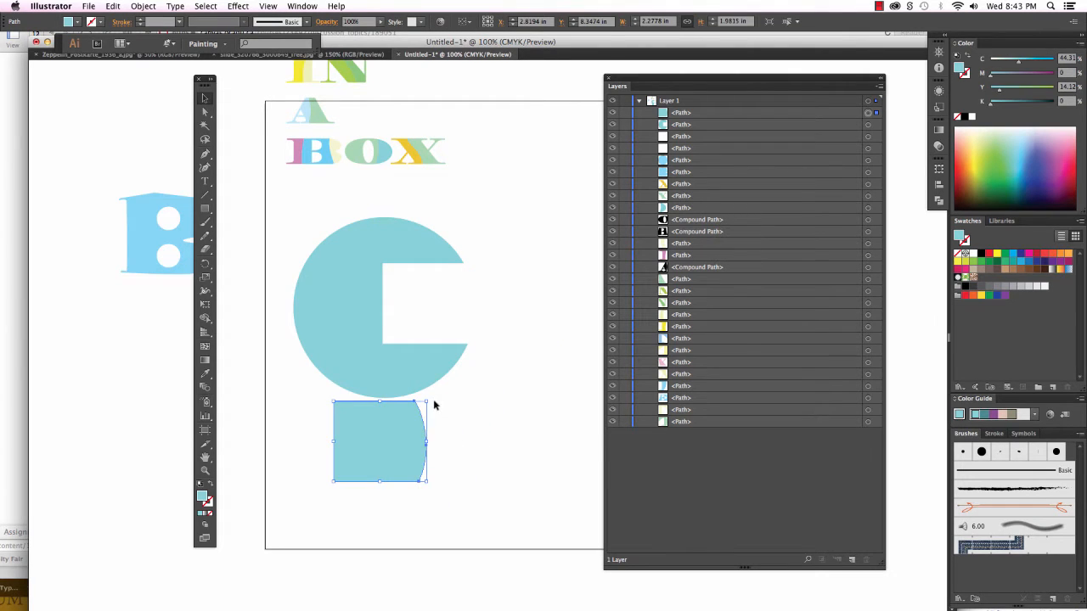
pyautogui.moveTo(429, 396); pyautogui.dragTo(437, 509)
pyautogui.click(477, 465)
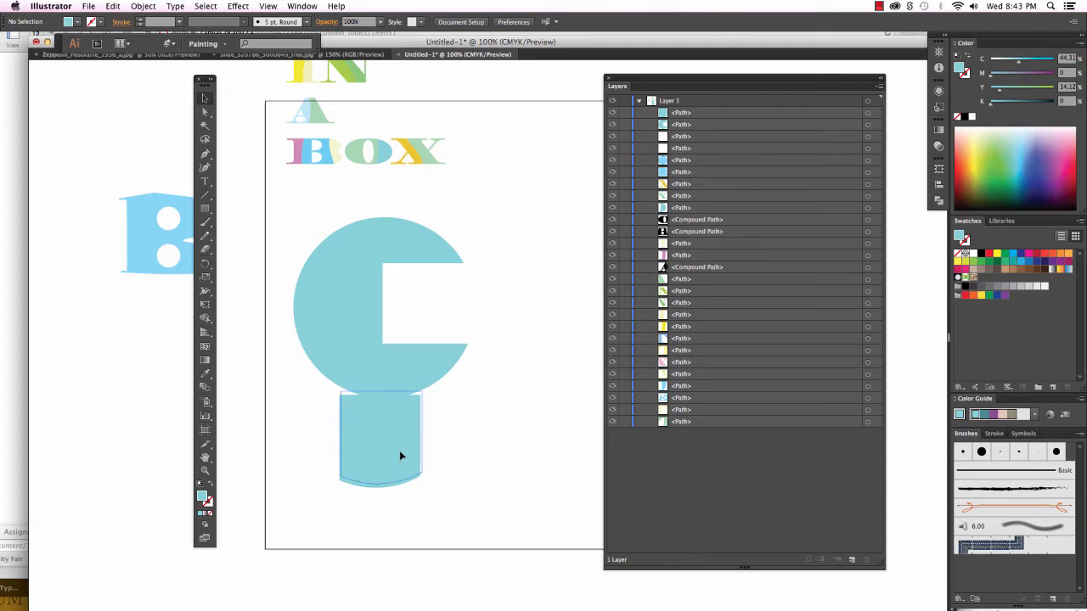
pyautogui.moveTo(399, 447); pyautogui.dragTo(402, 439)
pyautogui.click(488, 452)
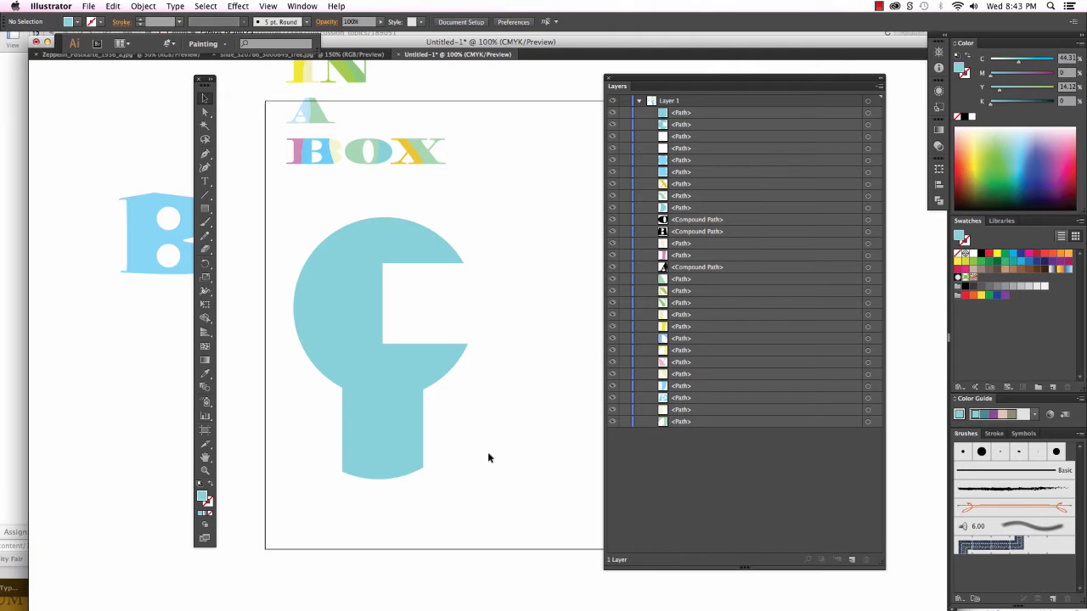
# Move the large blue B with its holes into the circle's notch and scale it down to fit
pyautogui.moveTo(103, 159); pyautogui.dragTo(182, 323)
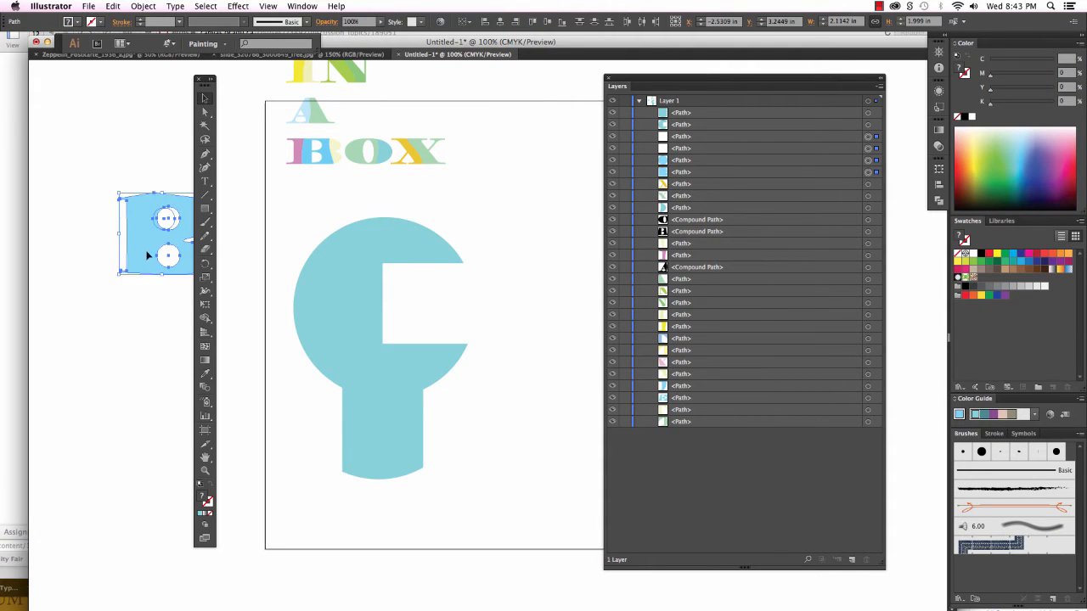
pyautogui.moveTo(166, 234); pyautogui.dragTo(494, 310)
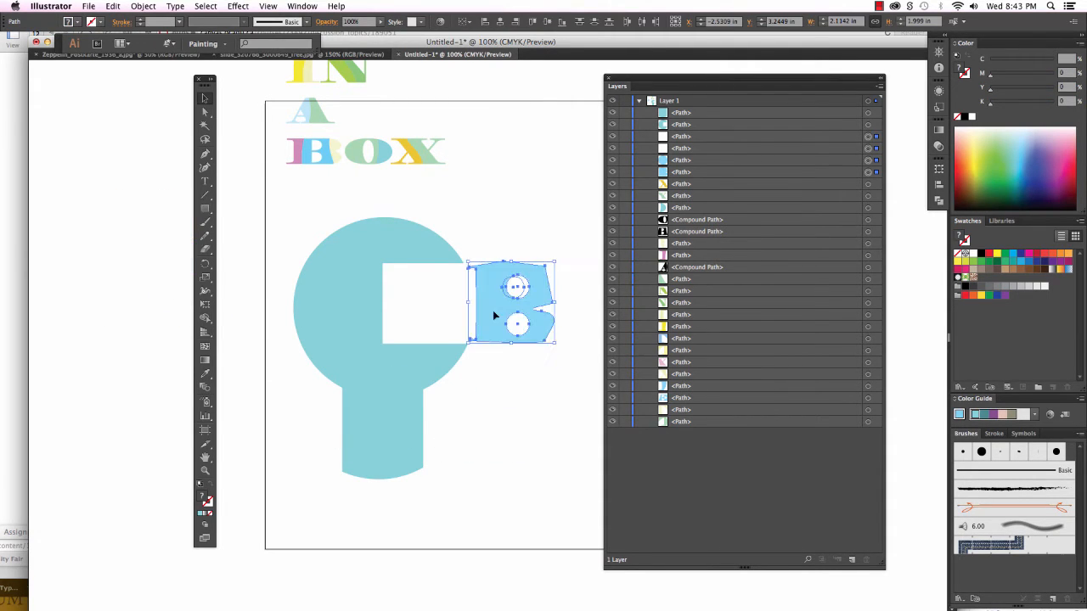
pyautogui.moveTo(556, 261); pyautogui.dragTo(407, 291)
pyautogui.click(516, 272)
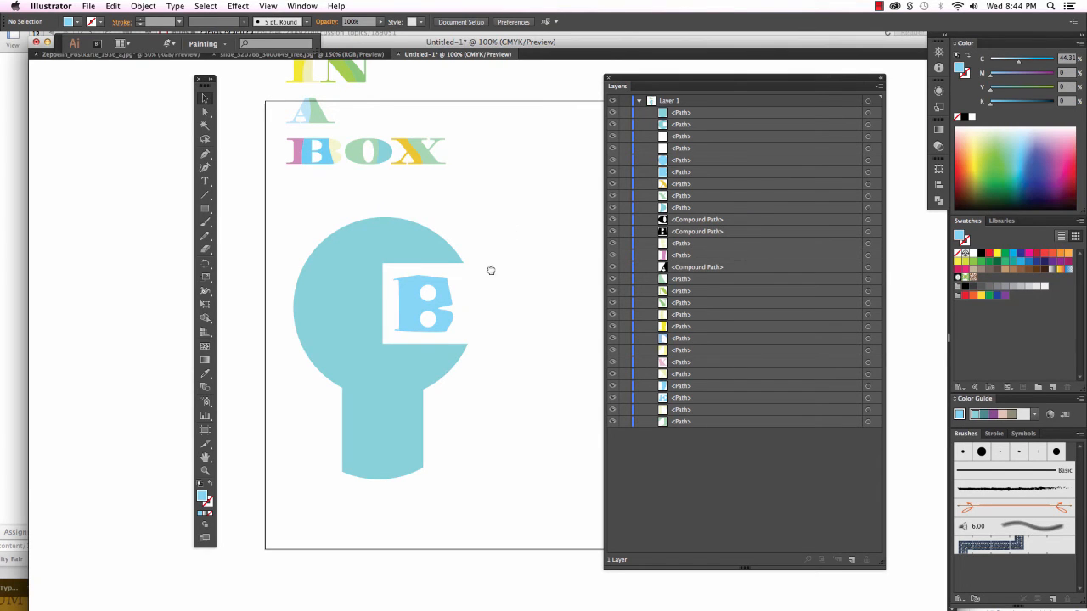
# Scale down the TEXT IN A BOX lettering and place it to the right of the stem below the circle
pyautogui.scroll(5, 493, 271)
pyautogui.hscroll(2, 493, 272)
pyautogui.moveTo(393, 252); pyautogui.dragTo(461, 279)
pyautogui.moveTo(394, 120); pyautogui.dragTo(503, 449)
pyautogui.moveTo(382, 437); pyautogui.dragTo(394, 477)
pyautogui.click(479, 348)
pyautogui.moveTo(478, 347); pyautogui.dragTo(449, 201)
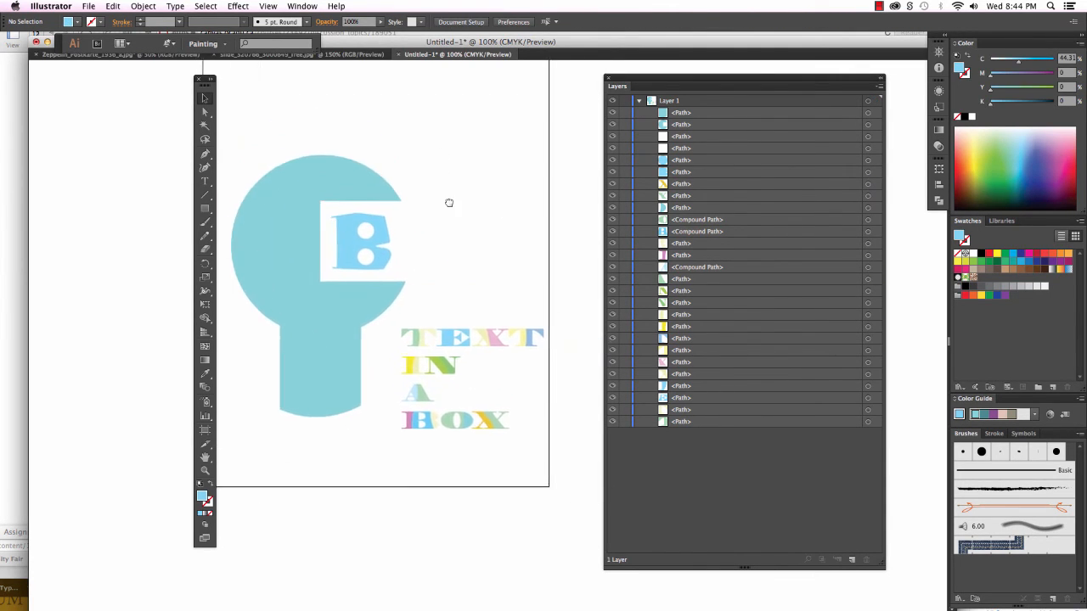